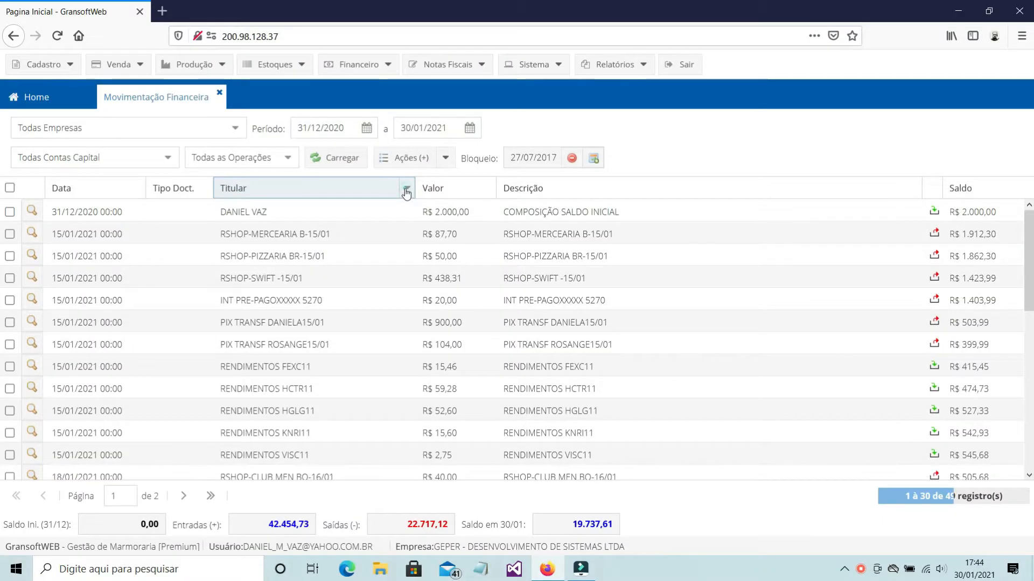
Show the Conta Contábil column in the financial movements grid and select the RENDIMENTOS HCTR11 record
left_click(636, 64)
mouse_move(414, 256)
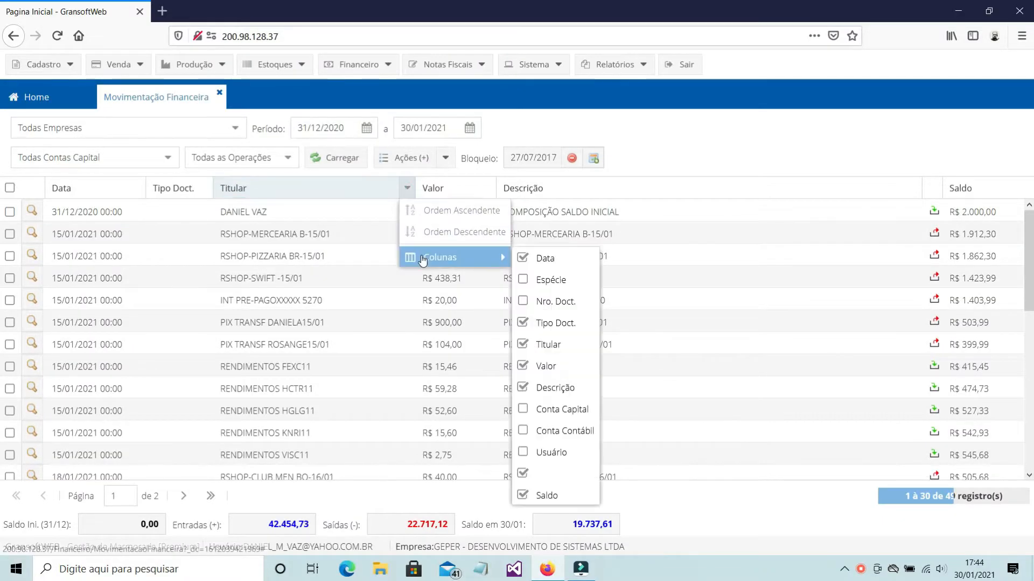
left_click(523, 432)
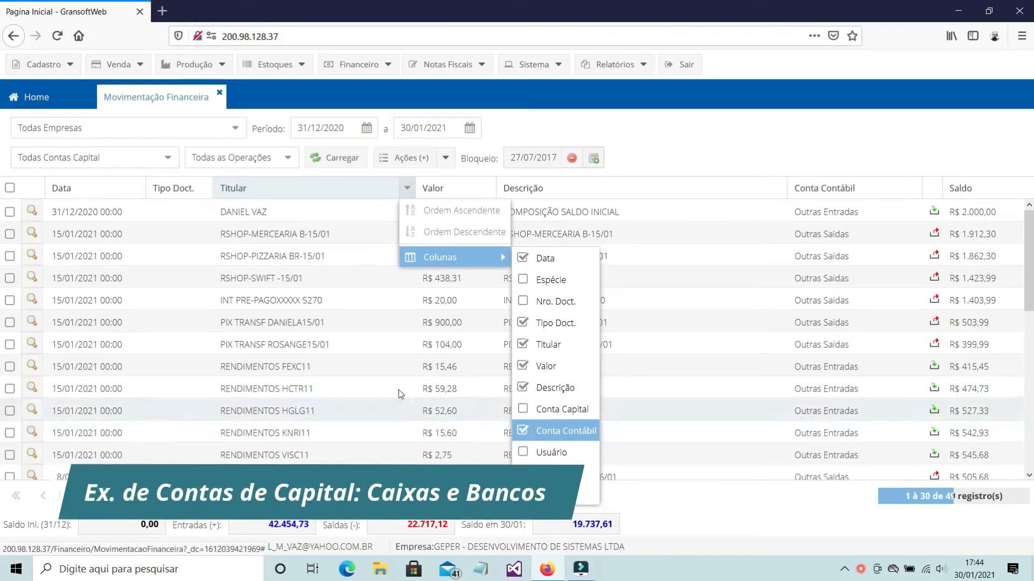
left_click(376, 384)
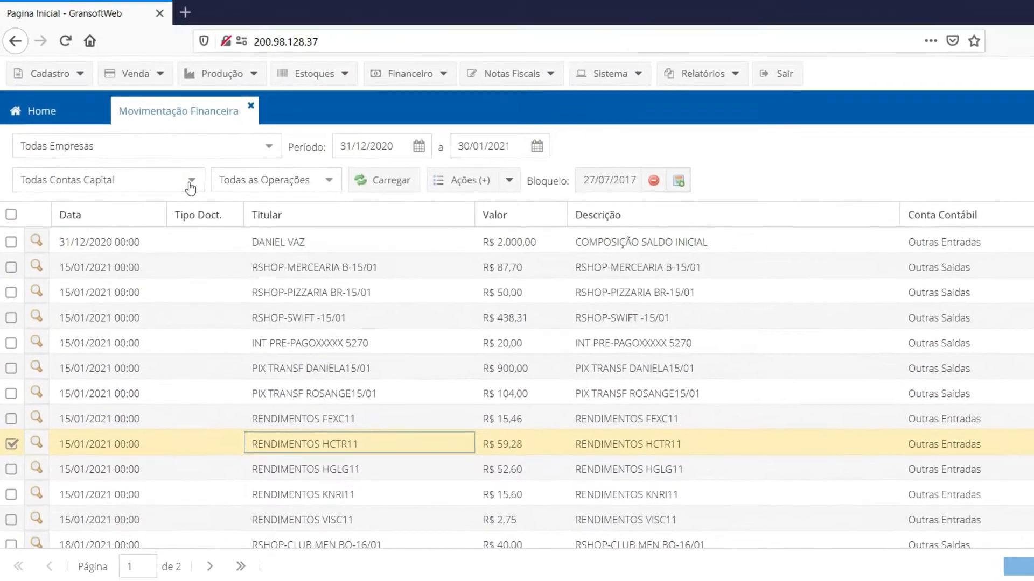
Filter the financial movements by the ITAU capital account and load the records
left_click(167, 160)
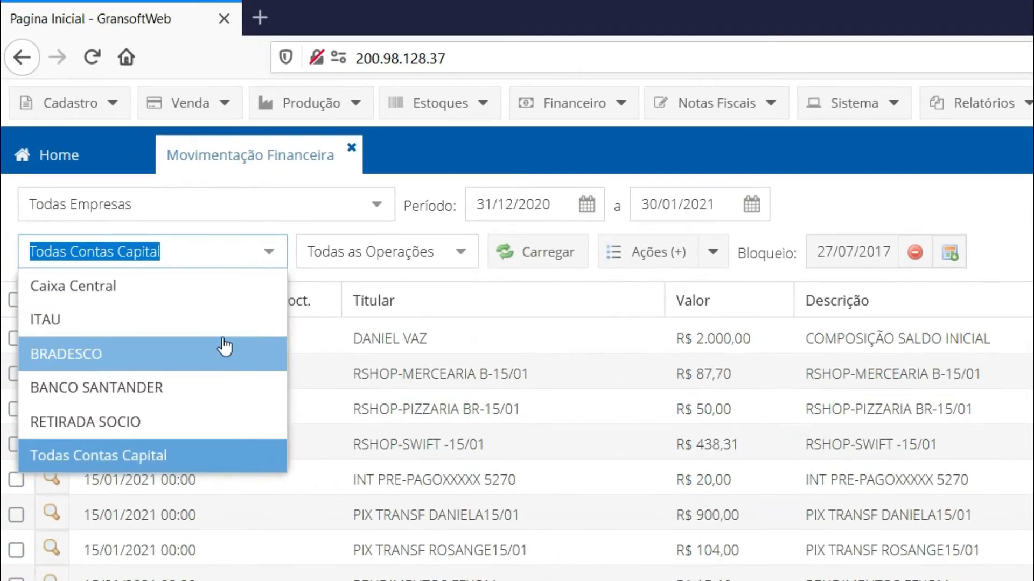
left_click(221, 327)
left_click(529, 259)
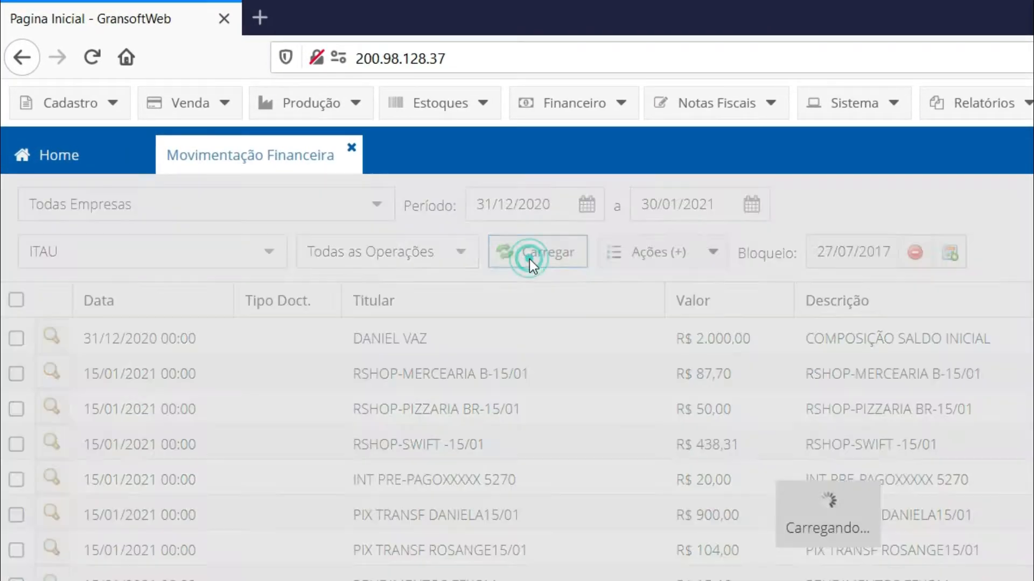
Change the capital account filter to BRADESCO and reload the records
left_click(270, 259)
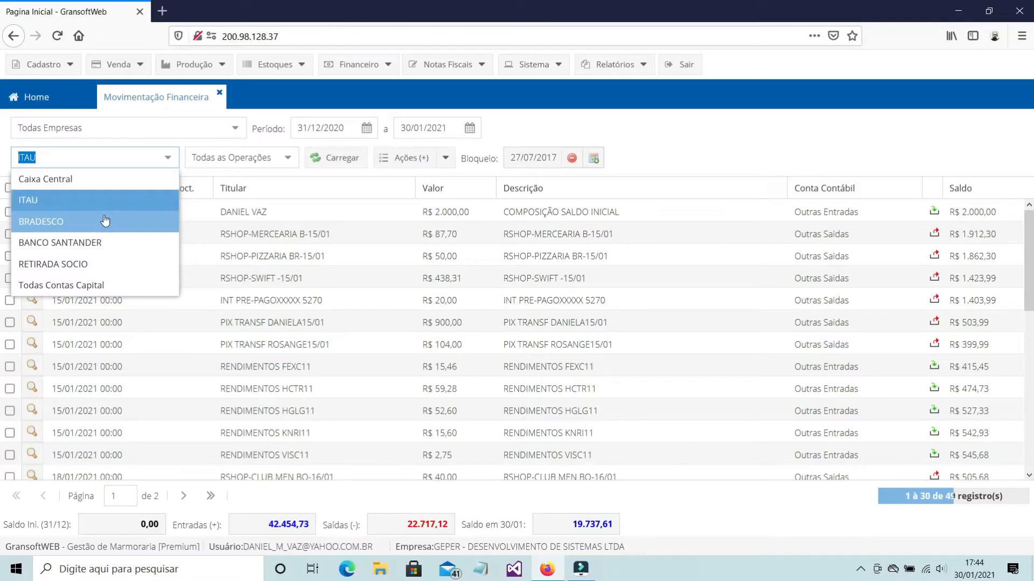
left_click(105, 220)
left_click(334, 159)
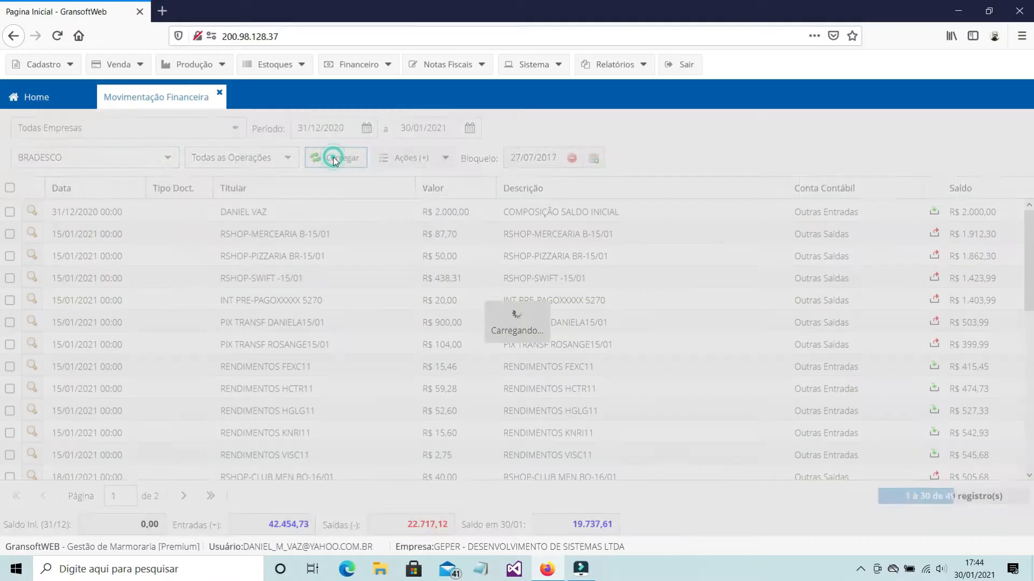
Filter the movements by company 1 - GEPER - DESENVOLVIMENTO DE SISTEMAS LTDA and capital account ITAU, and load the records
left_click(236, 129)
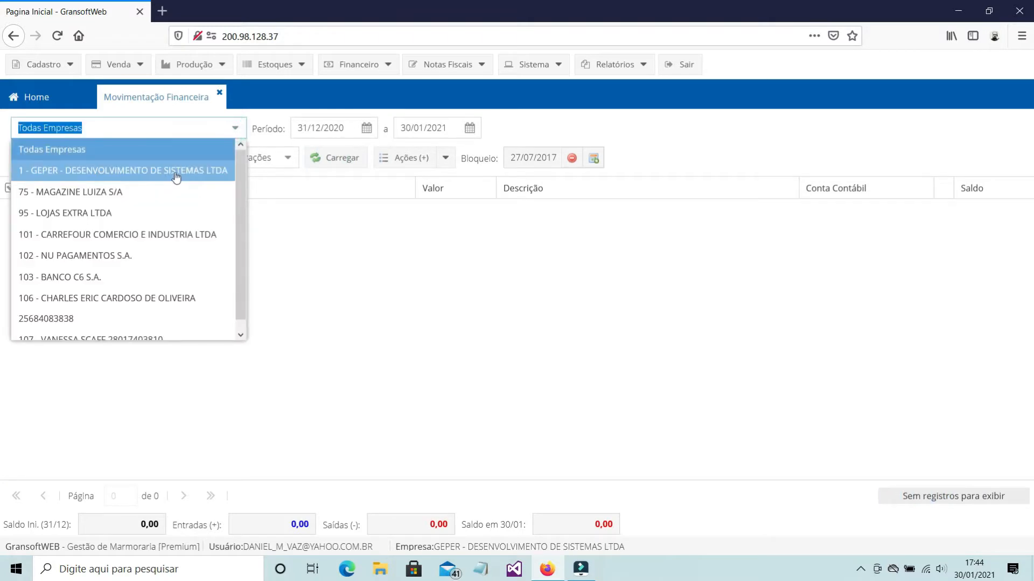
left_click(176, 171)
left_click(167, 158)
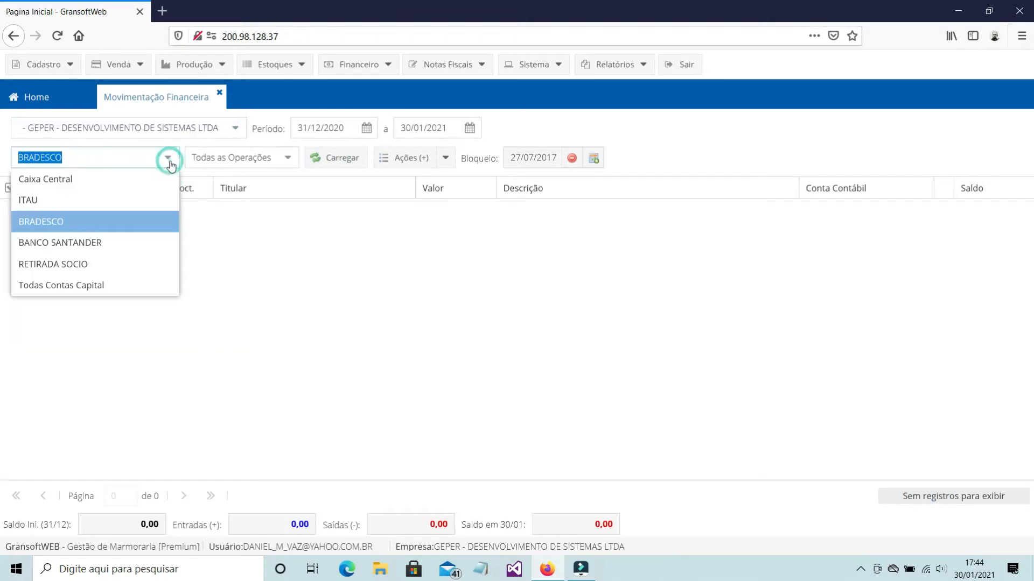
left_click(150, 201)
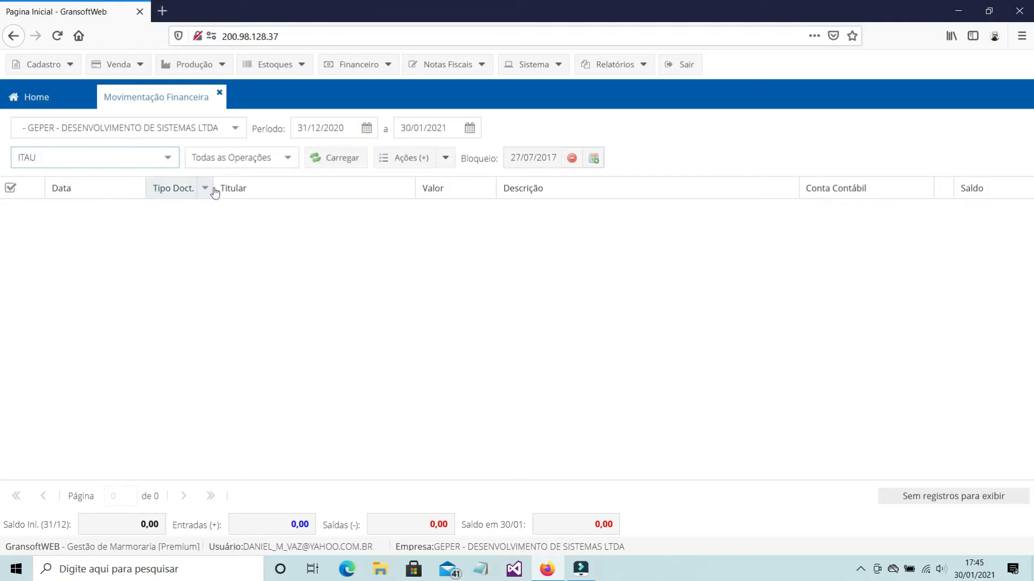
left_click(325, 157)
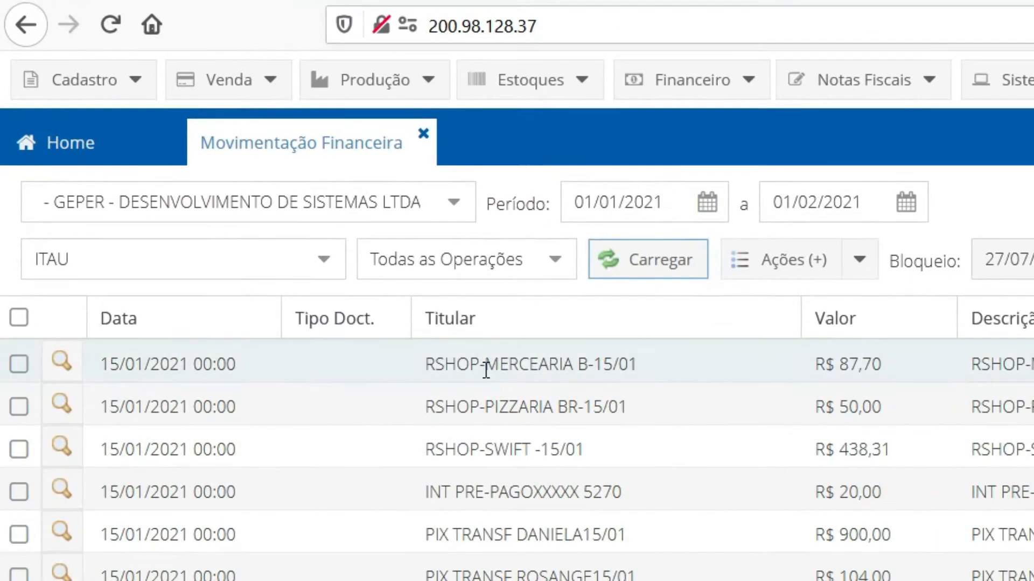
Choose CAIXA CENTRAL in the capital account filter and review the other available capital accounts
left_click(323, 262)
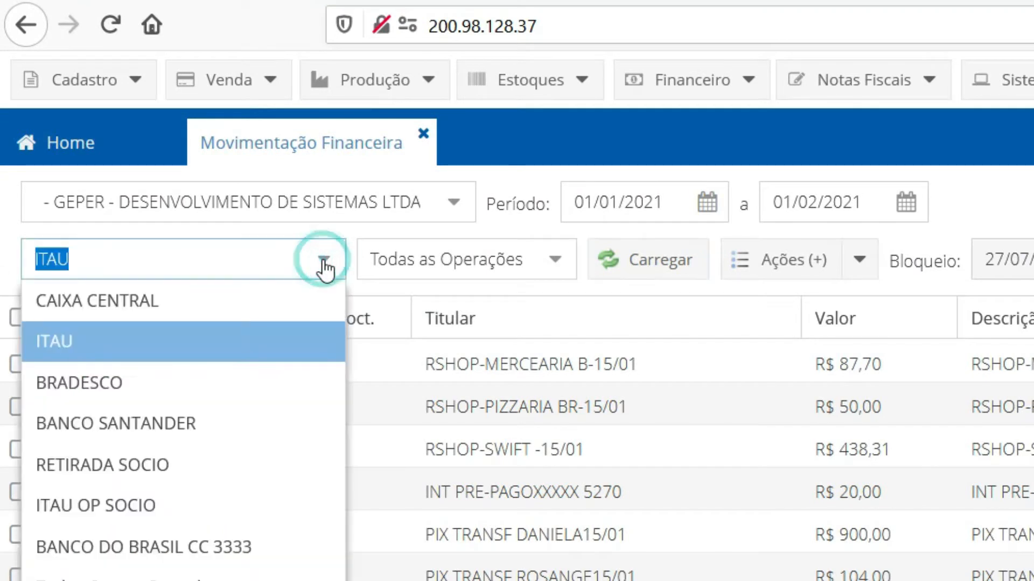
left_click(136, 306)
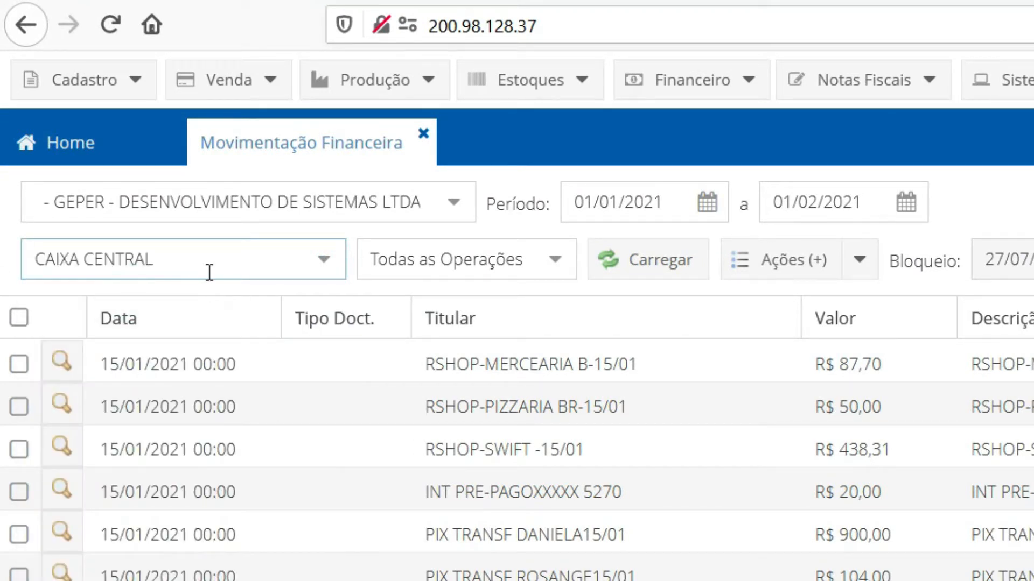
left_click(324, 264)
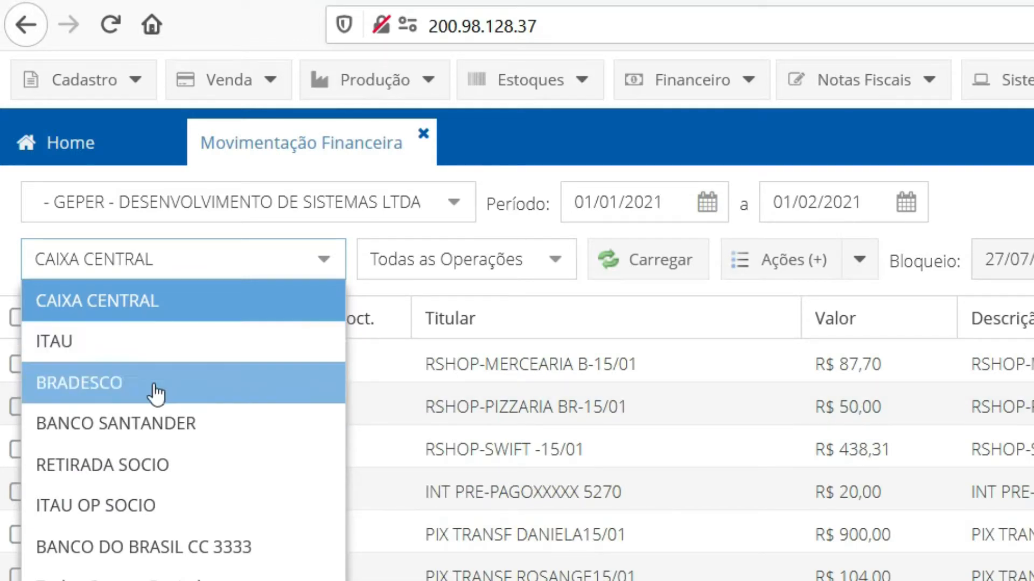
View the Receitas chart of accounts and close it again
left_click(196, 199)
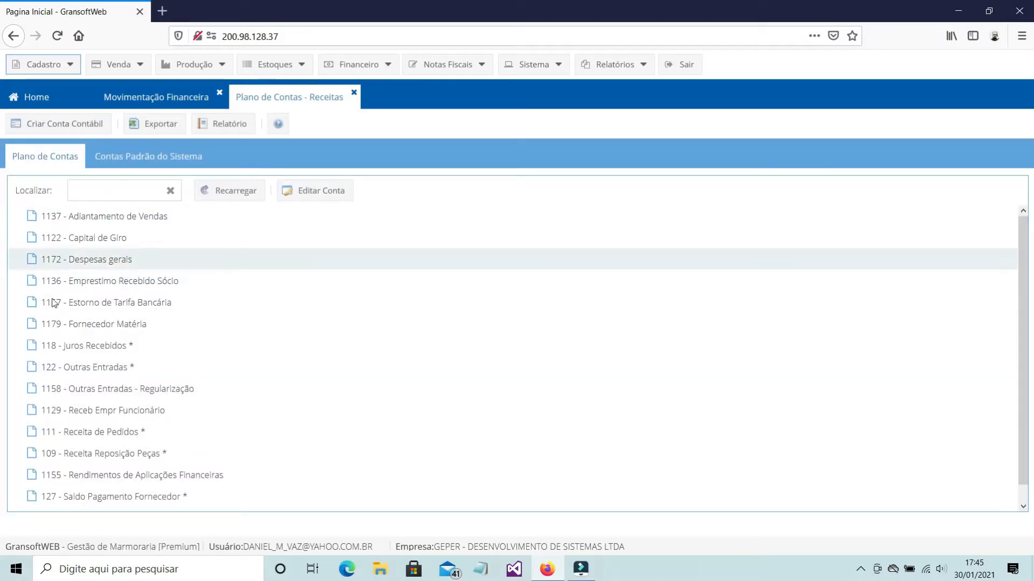
left_click(353, 94)
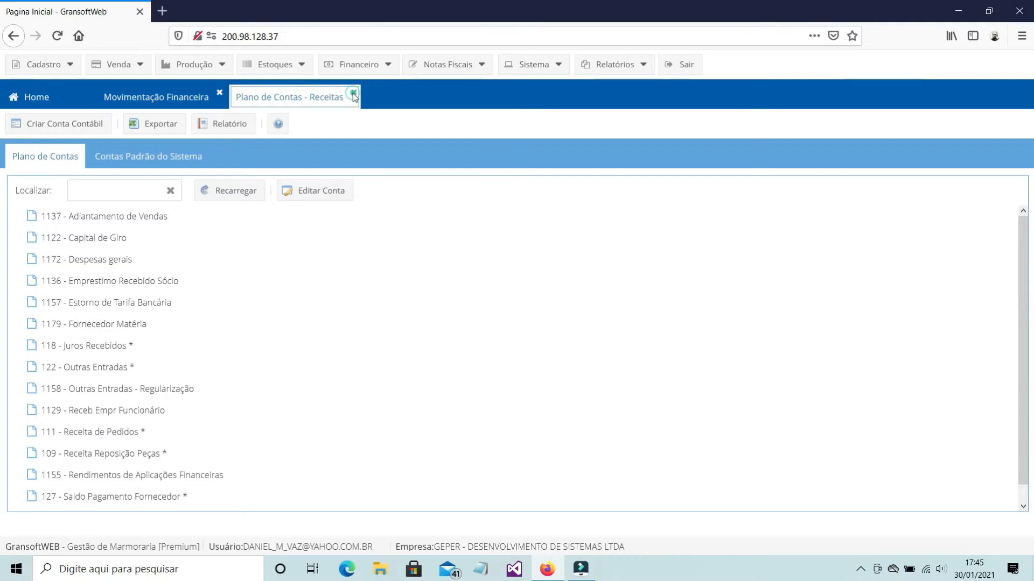
Create a new financial entry with operation Entrada and look through the accounting accounts offered for it
left_click(414, 158)
left_click(449, 182)
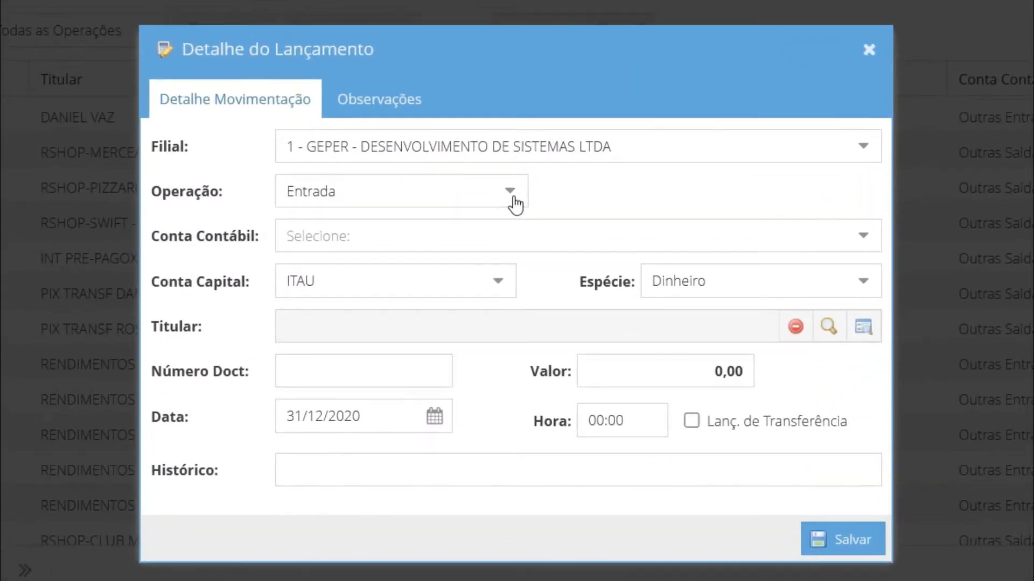
left_click(509, 196)
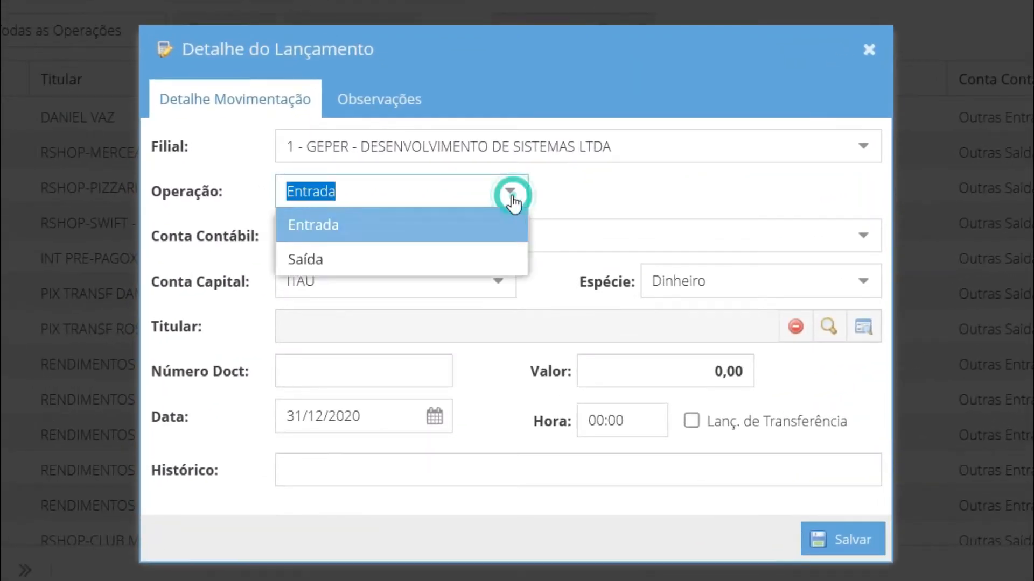
left_click(452, 234)
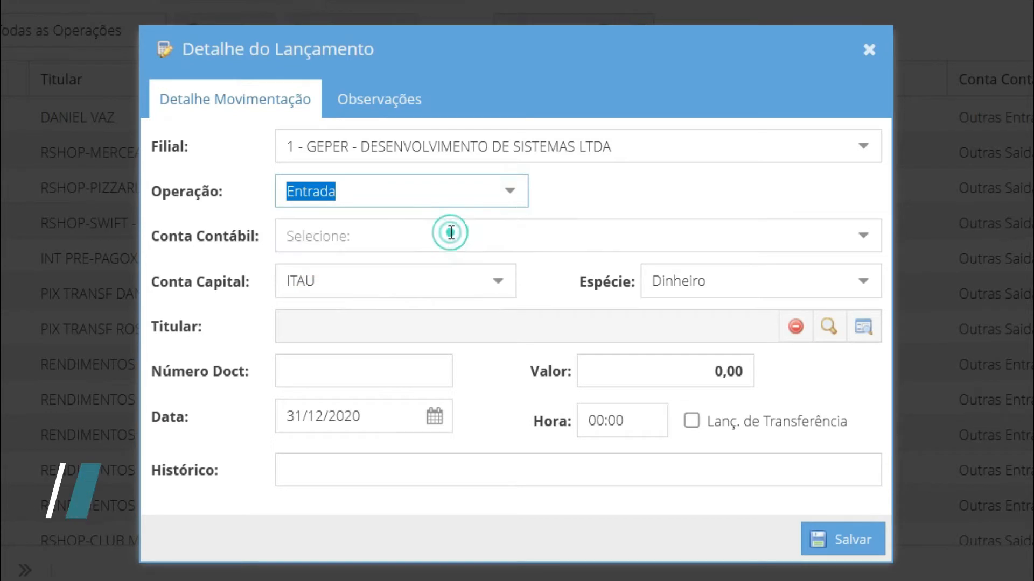
left_click(863, 238)
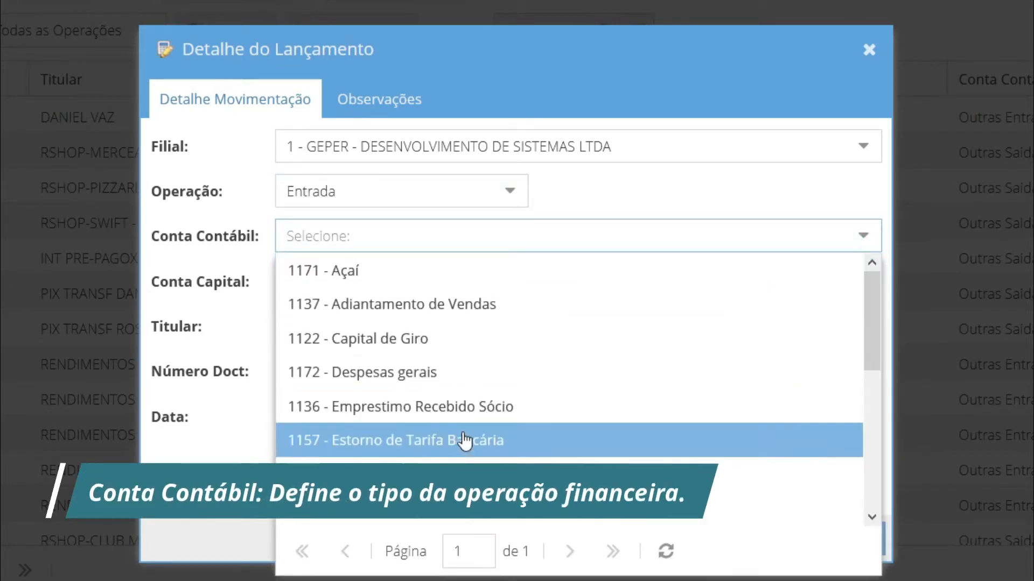
scroll(467, 440, "down", 8)
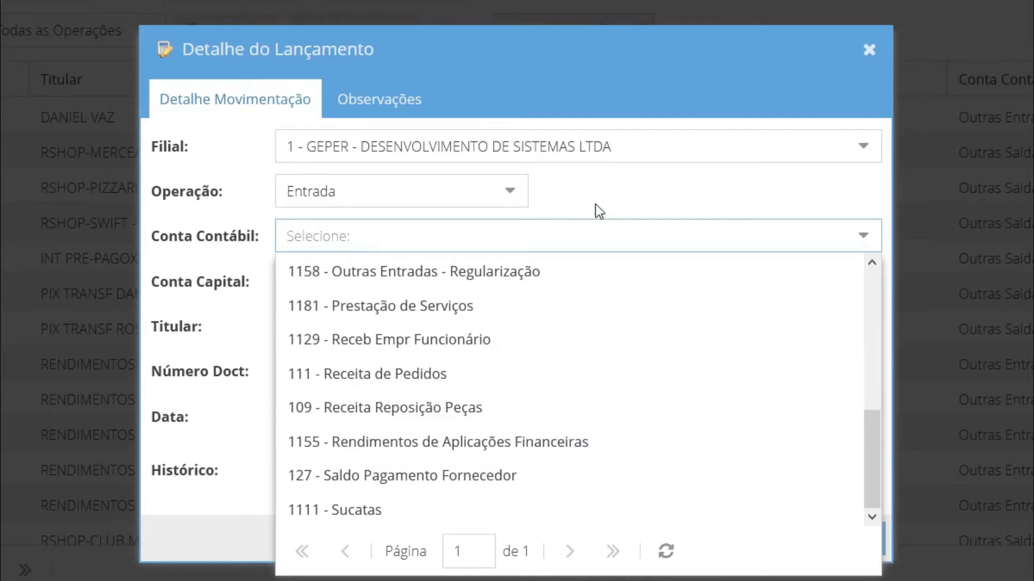
left_click(615, 201)
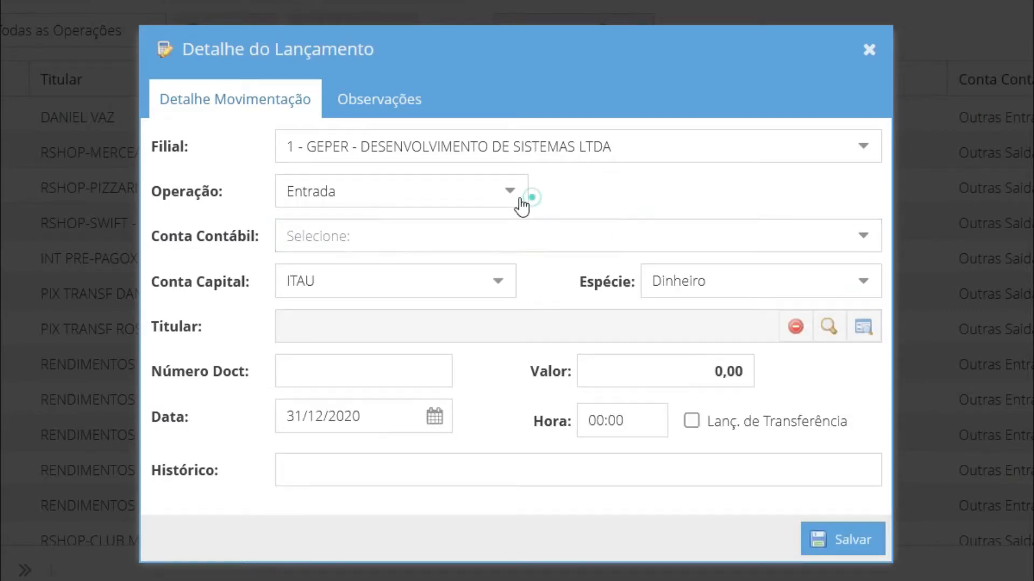
Set the entry's operation to Saída and its Conta Contábil to 1182 - TARIFAS BANCÁRIAS
left_click(524, 202)
left_click(370, 261)
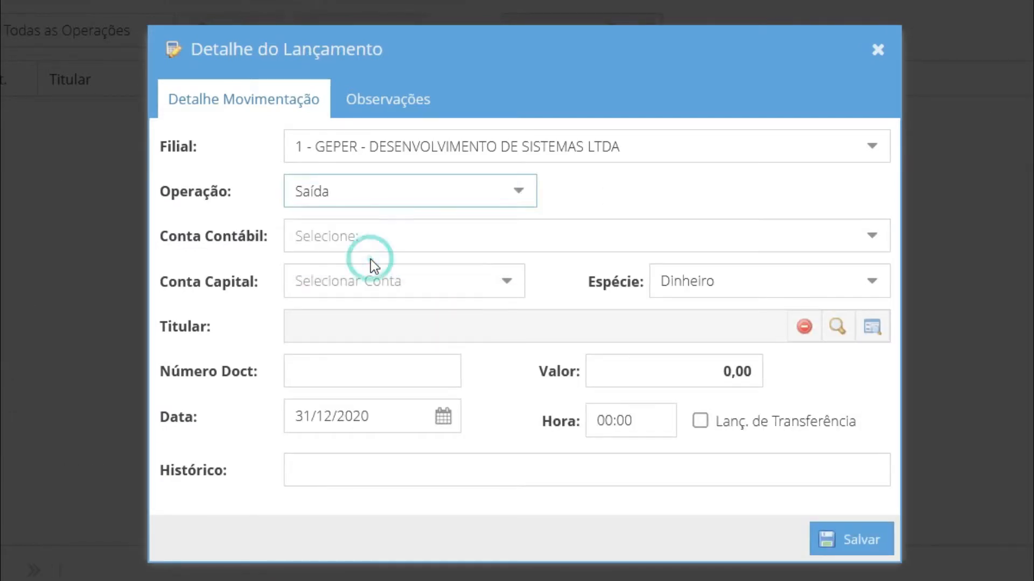
left_click(377, 233)
type("tarifa")
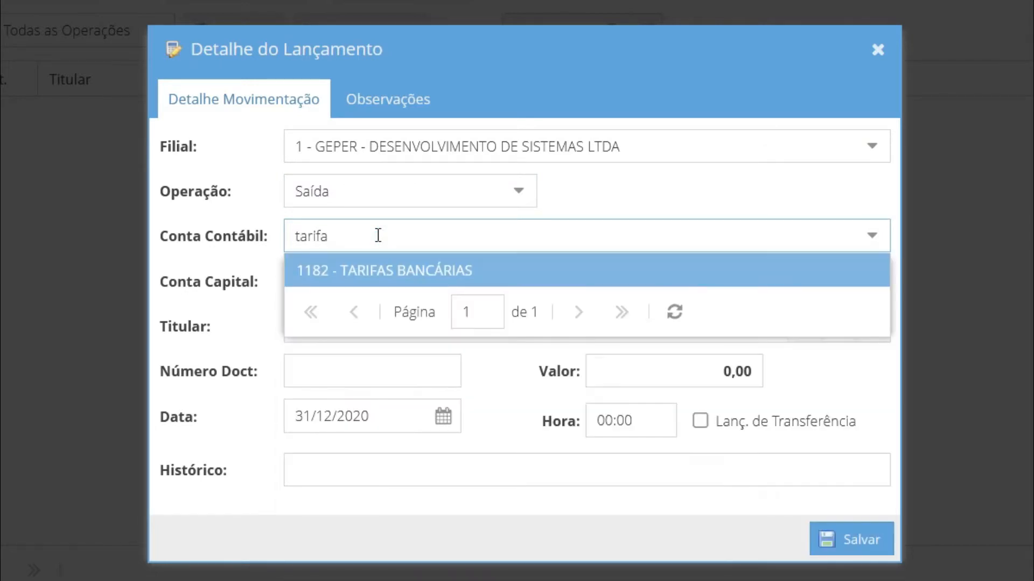
left_click(415, 275)
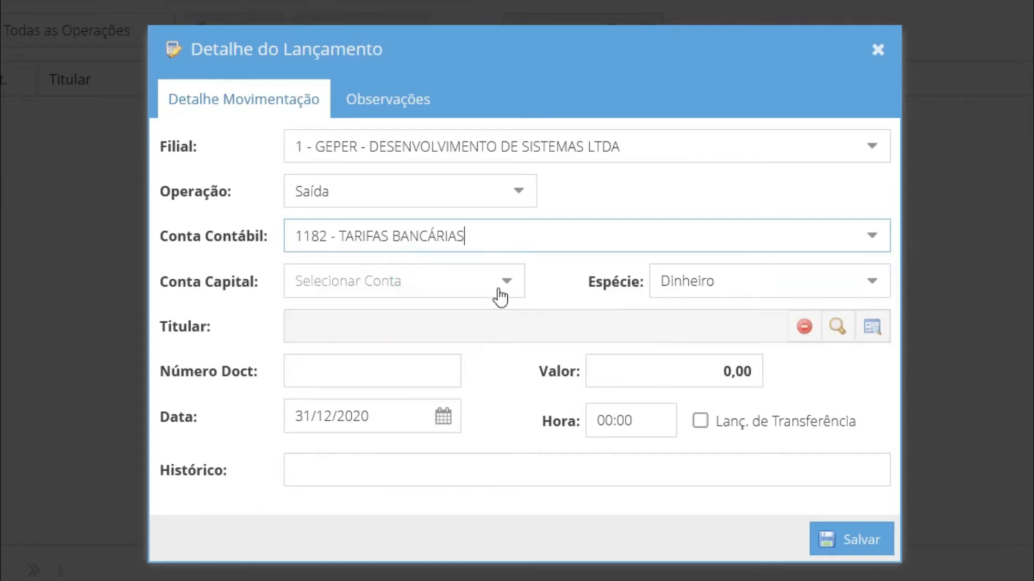
Set the entry's Conta Capital to ITAU, the document number to 444 and the value to 1.500,00
left_click(468, 283)
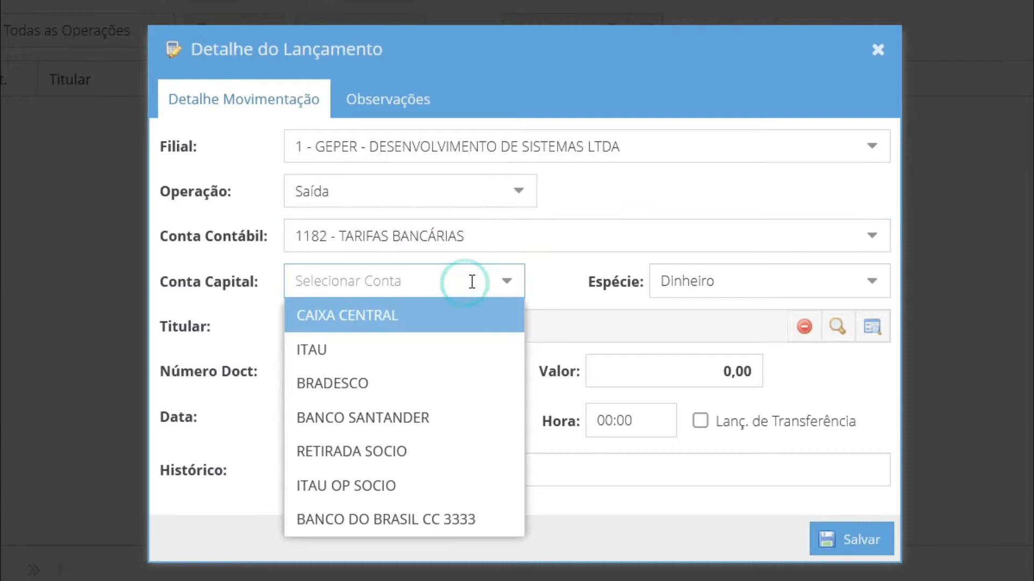
left_click(415, 356)
left_click(303, 373)
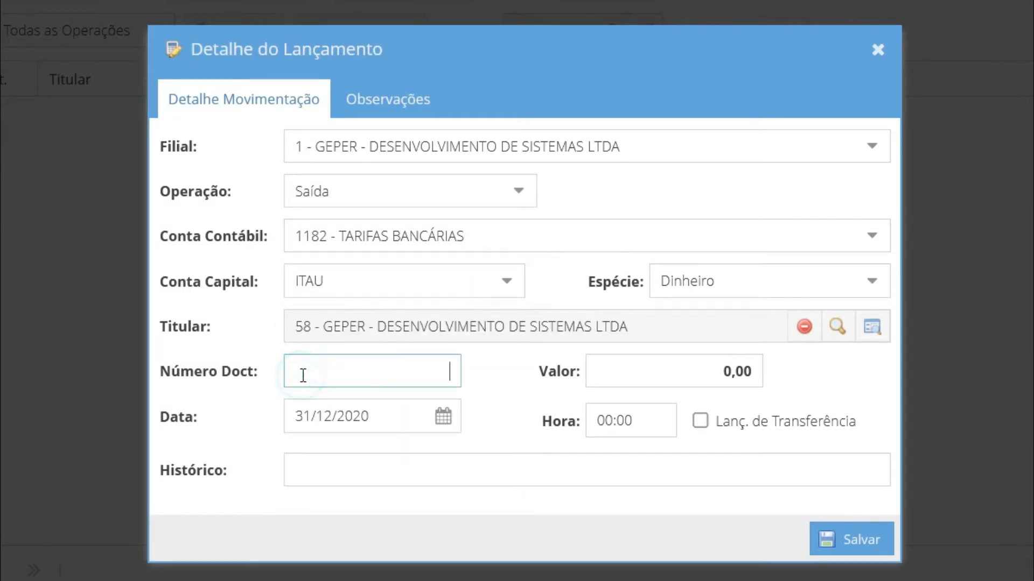
left_click(702, 376)
type("1.50")
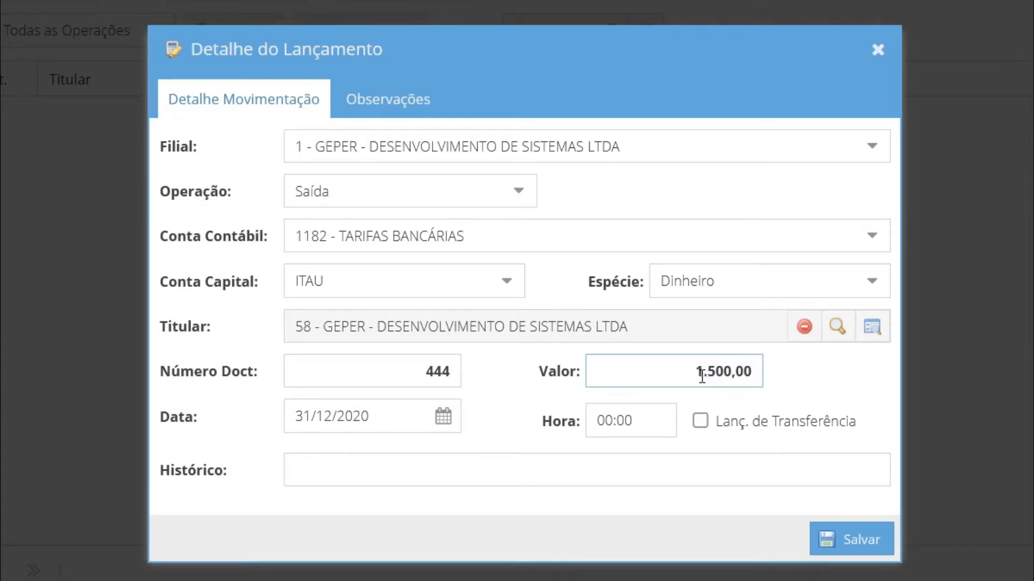
key("Tab")
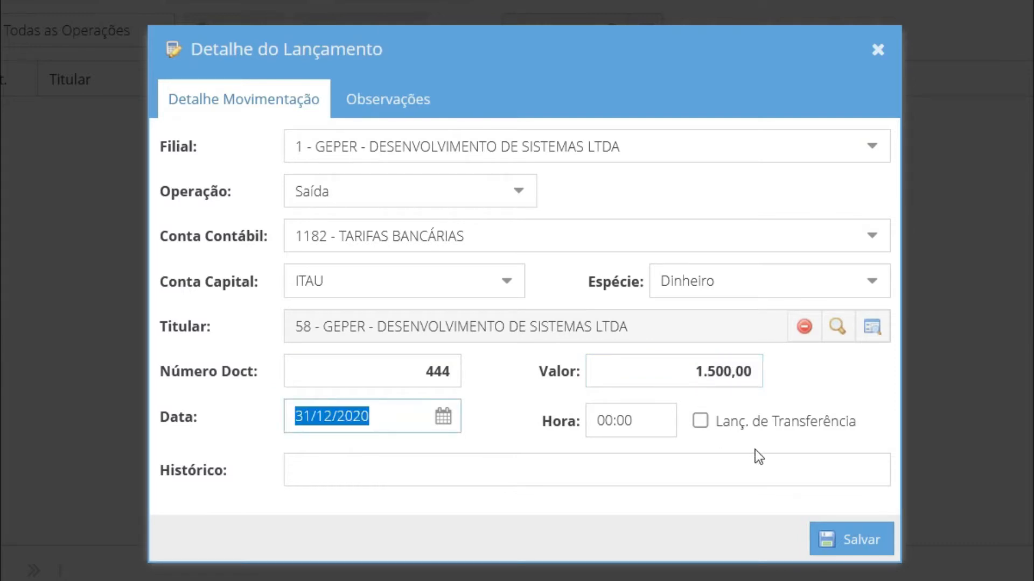
Enter "ref. lançamento tarifas do banco itau." as the Histórico and save the entry
left_click(650, 469)
type("ref. lançamento tarifas do banco itau.")
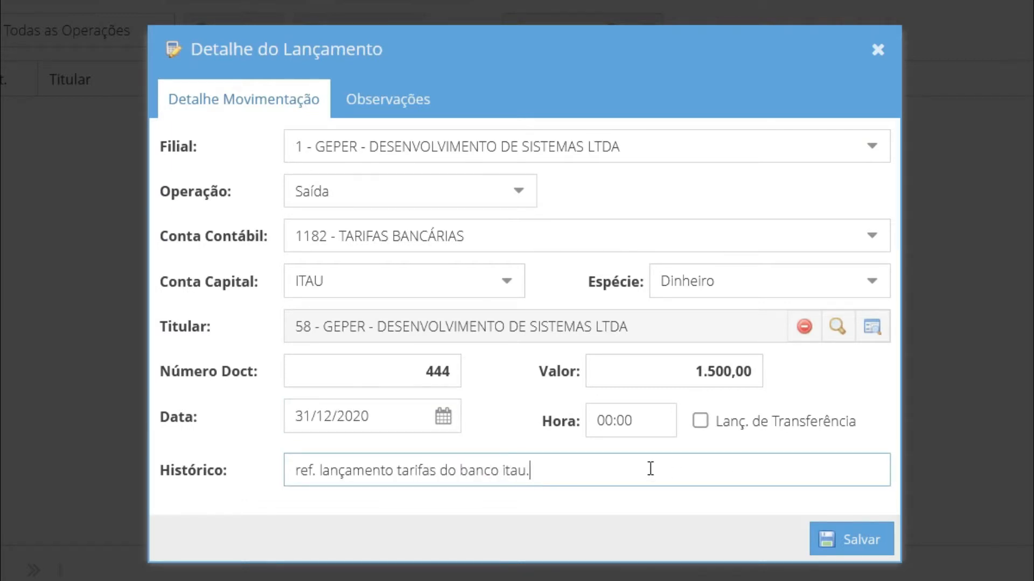
left_click(869, 550)
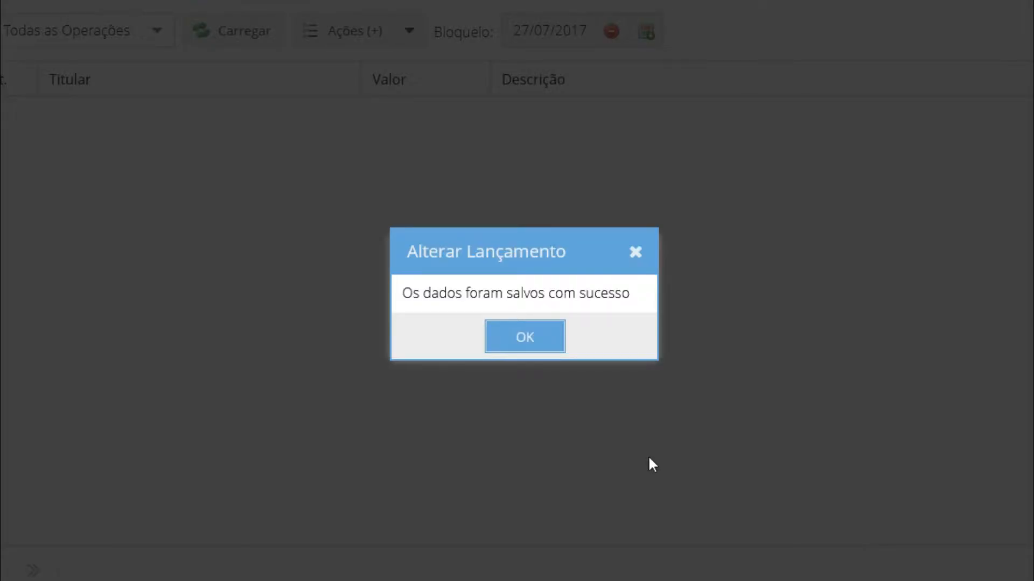
left_click(538, 339)
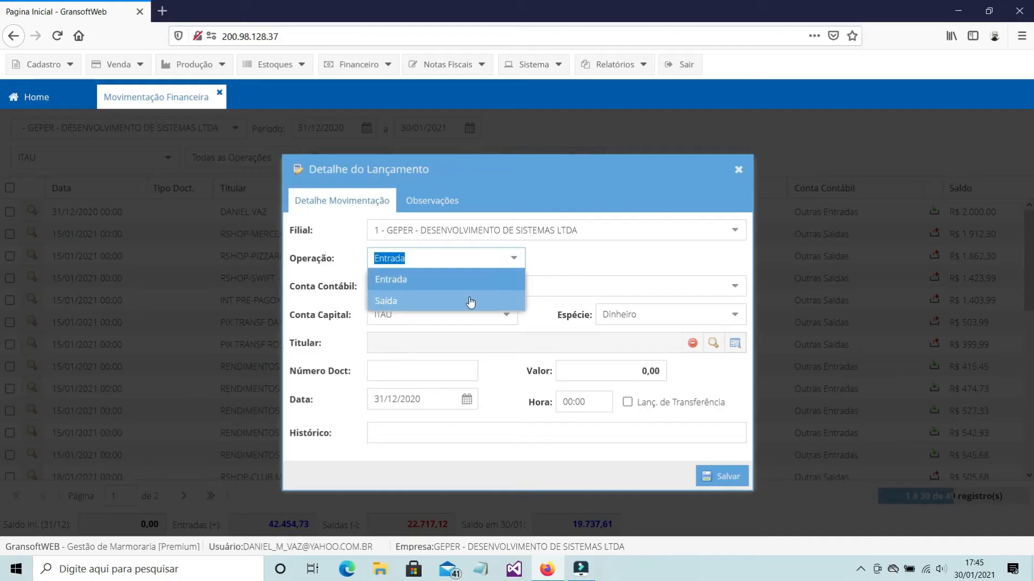
Set the new entry's operation to Saída and its Conta Contábil to 115 - Pagamento Fornecedores
left_click(470, 300)
left_click(468, 286)
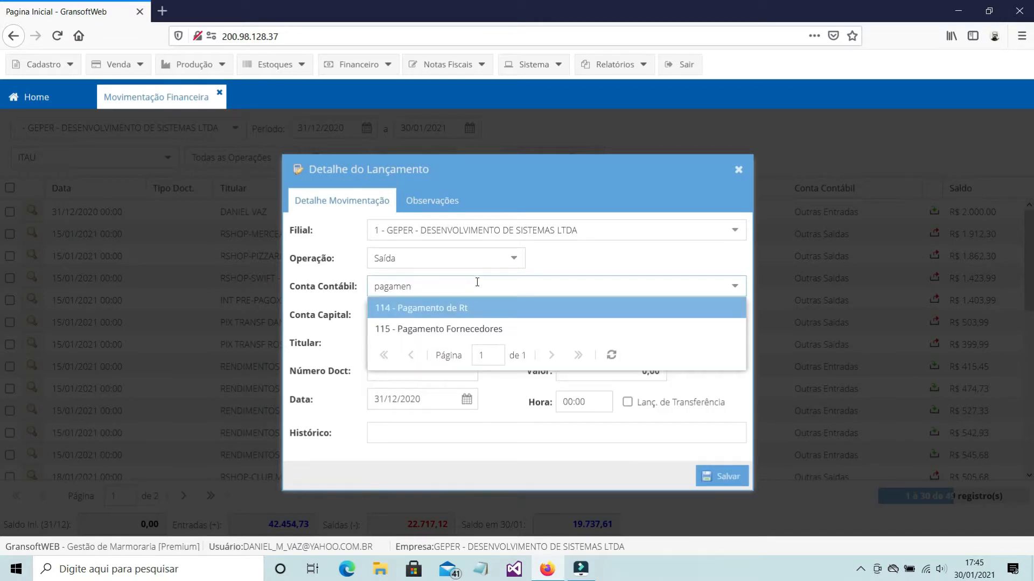
left_click(472, 324)
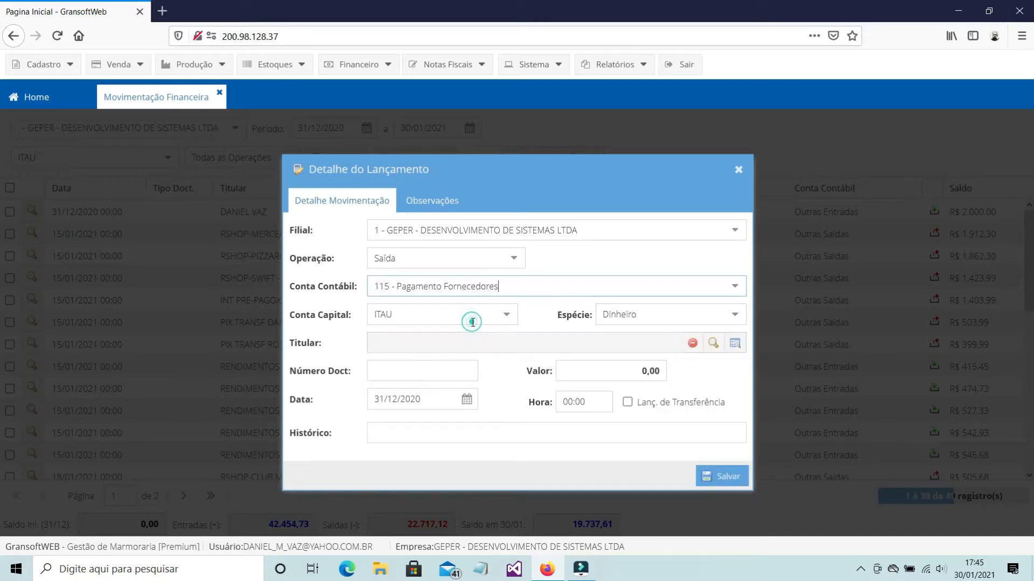
Set document number 333 and value 400,00, choose the supplier as Titular, enter the Histórico "pagamento fornecedor" and save the entry
left_click(416, 378)
left_click(598, 372)
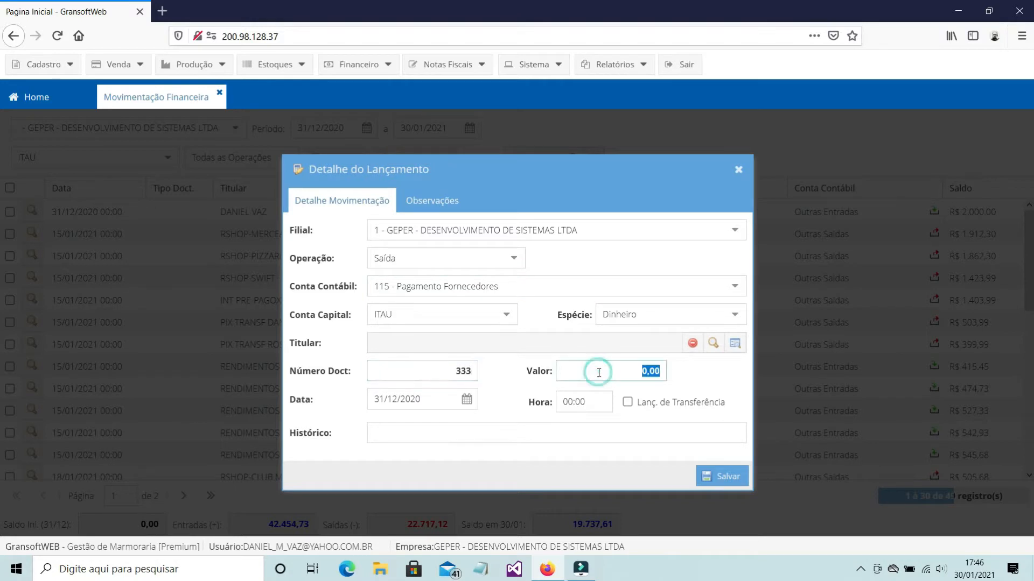
type("40")
key("Tab")
left_click(719, 477)
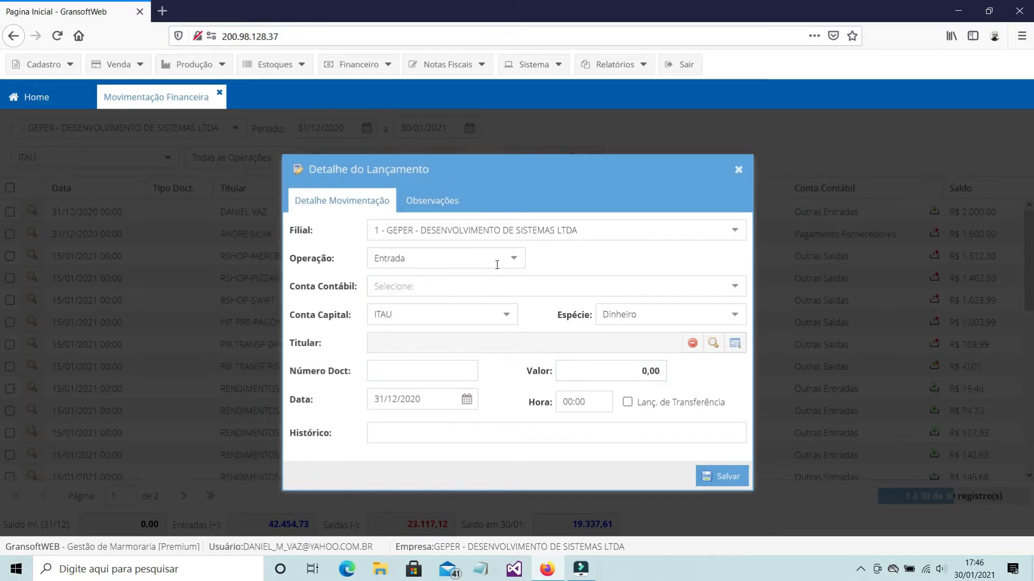
Set the Conta Contábil of a new Entrada entry to 111 - Receita de Pedidos
left_click(482, 289)
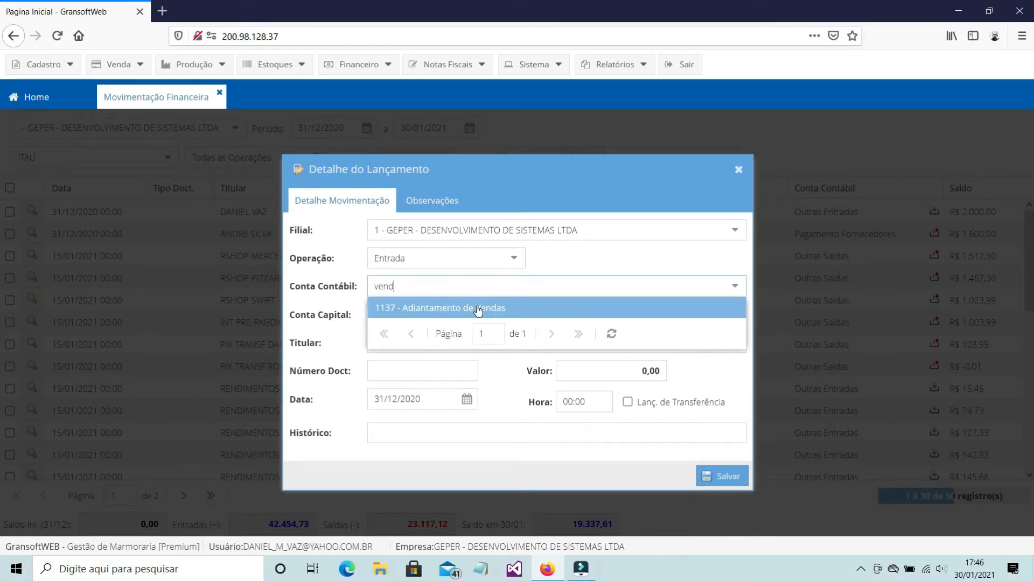
double_click(427, 286)
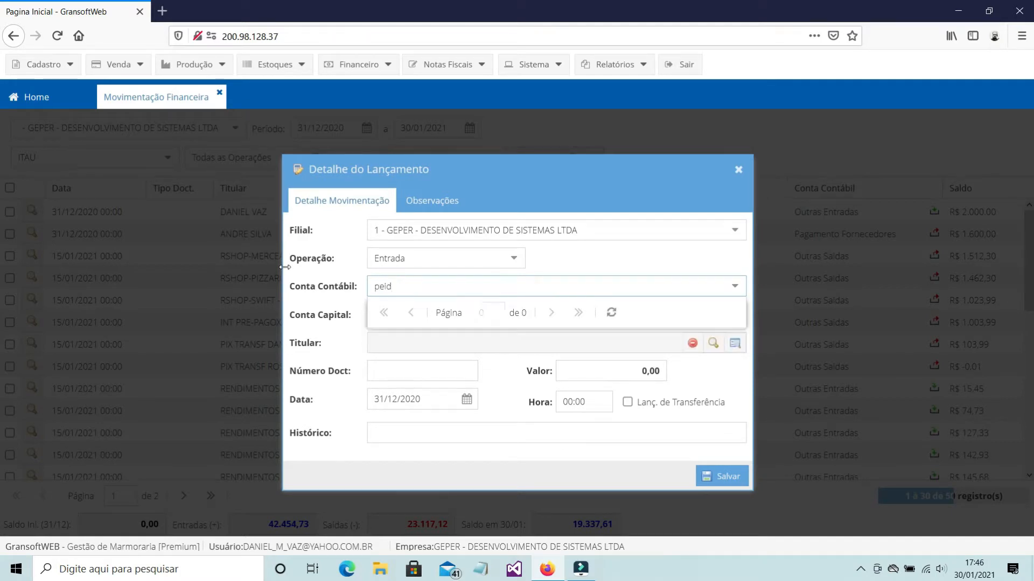
type("ed")
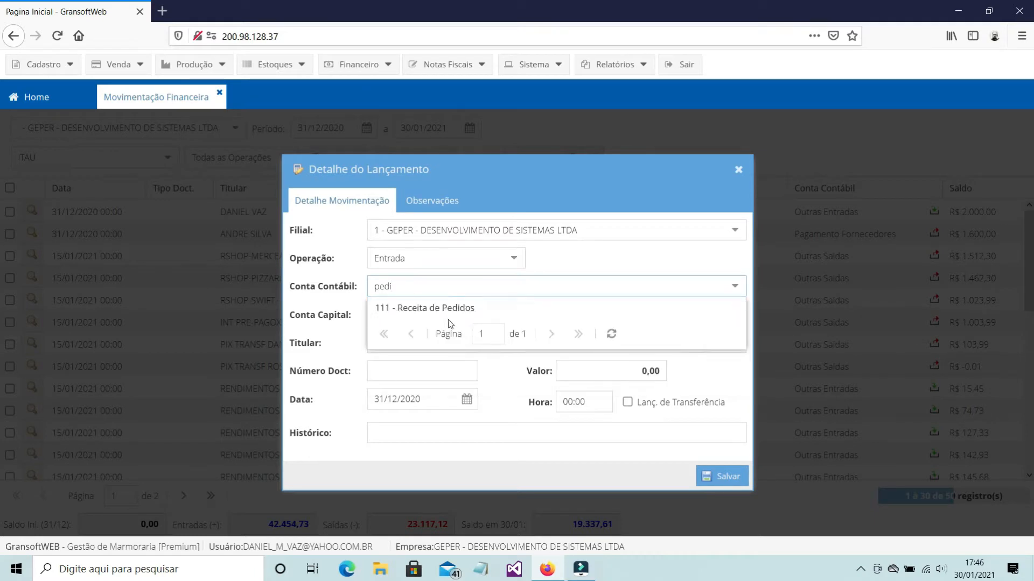
left_click(430, 309)
Choose the customer as Titular and set the entry's document number to 44444 and its value to 4.000,00
left_click(398, 373)
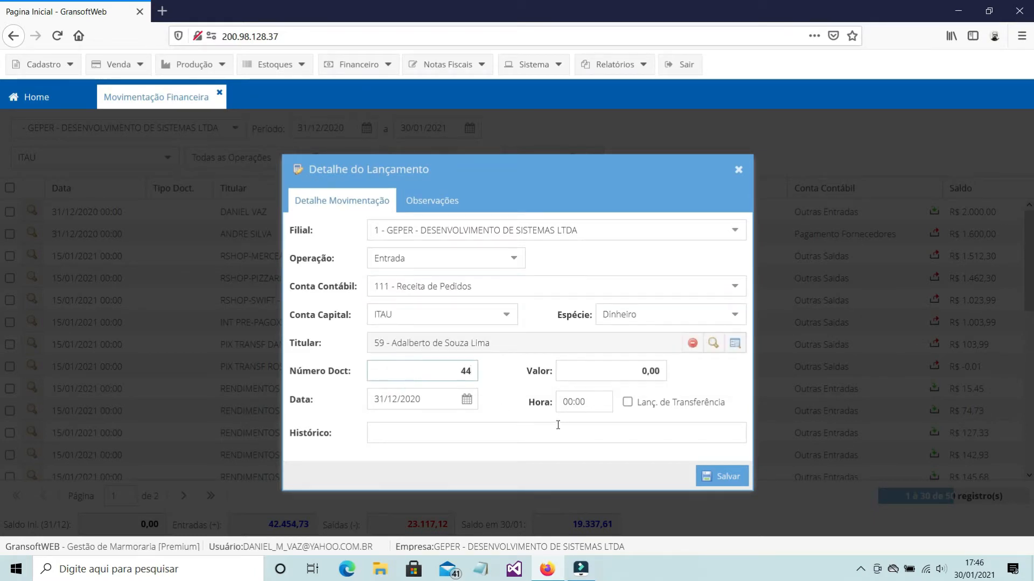
left_click(604, 370)
type("4")
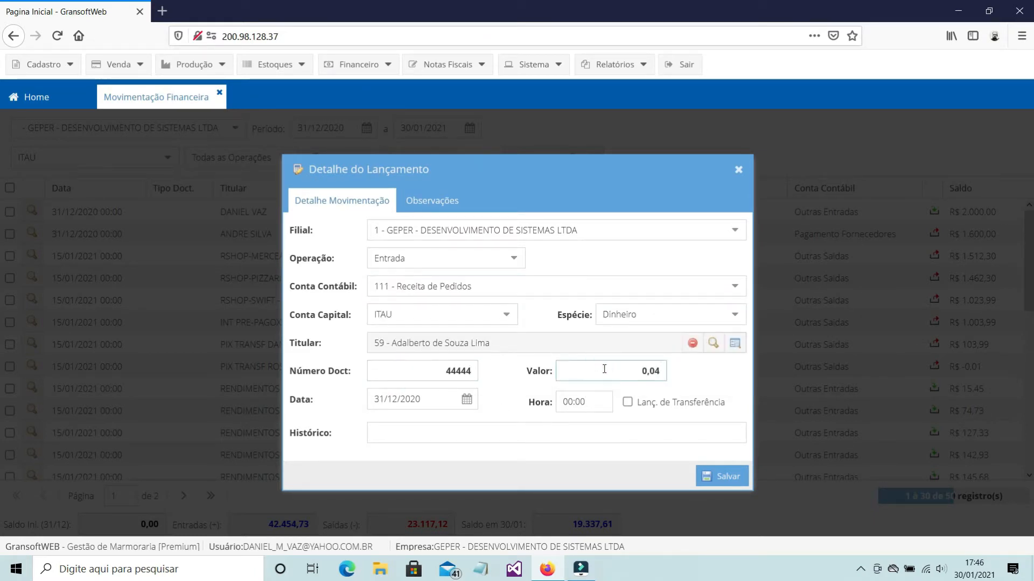
type(".000,00")
key("Tab")
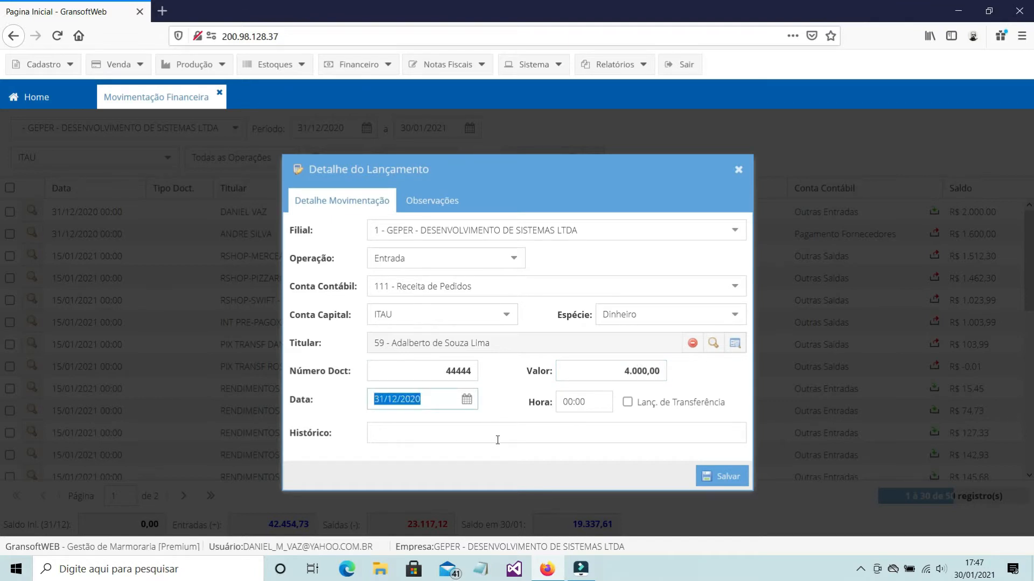
Enter "vendas" as the Histórico, save the entry and close the confirmation message
left_click(493, 434)
type("vendas")
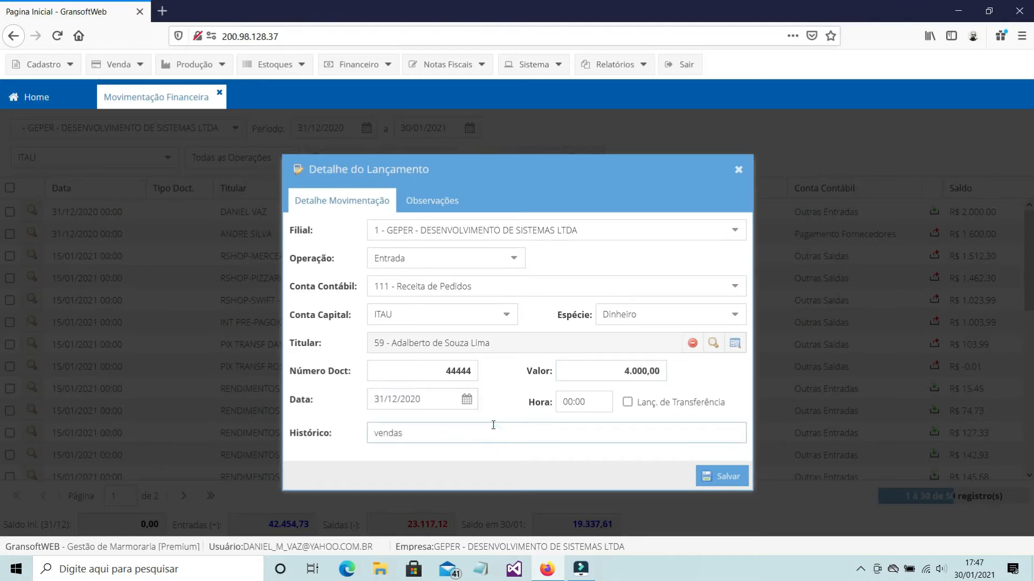
left_click(722, 477)
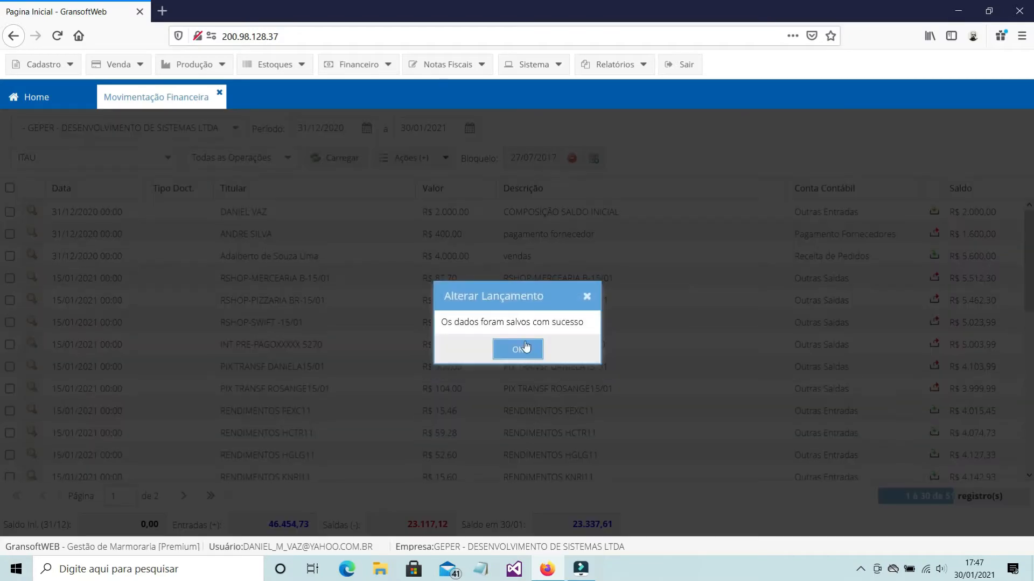
left_click(526, 346)
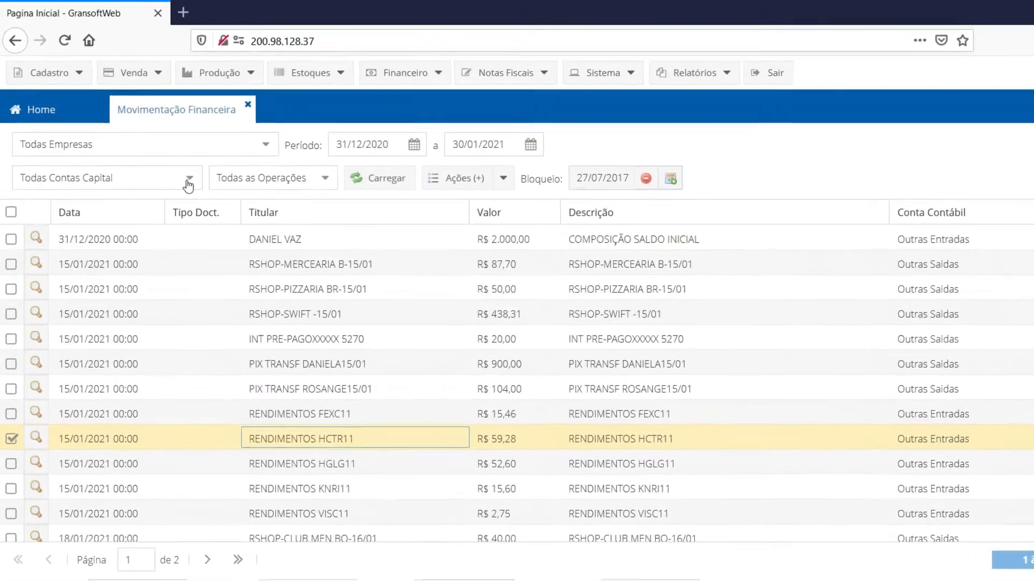
Filter the financial movements by the ITAU capital account and load the list
left_click(167, 158)
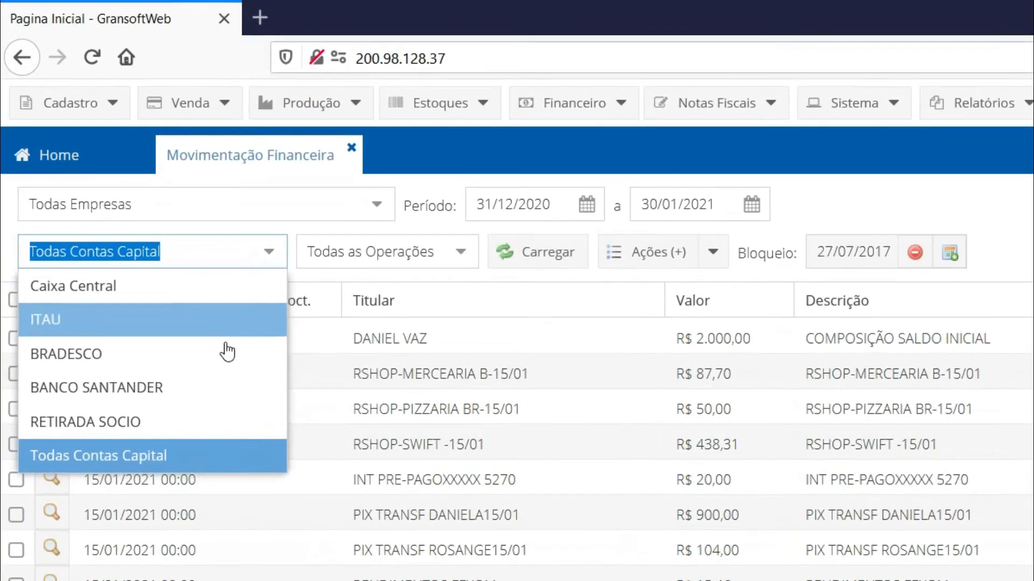
left_click(224, 338)
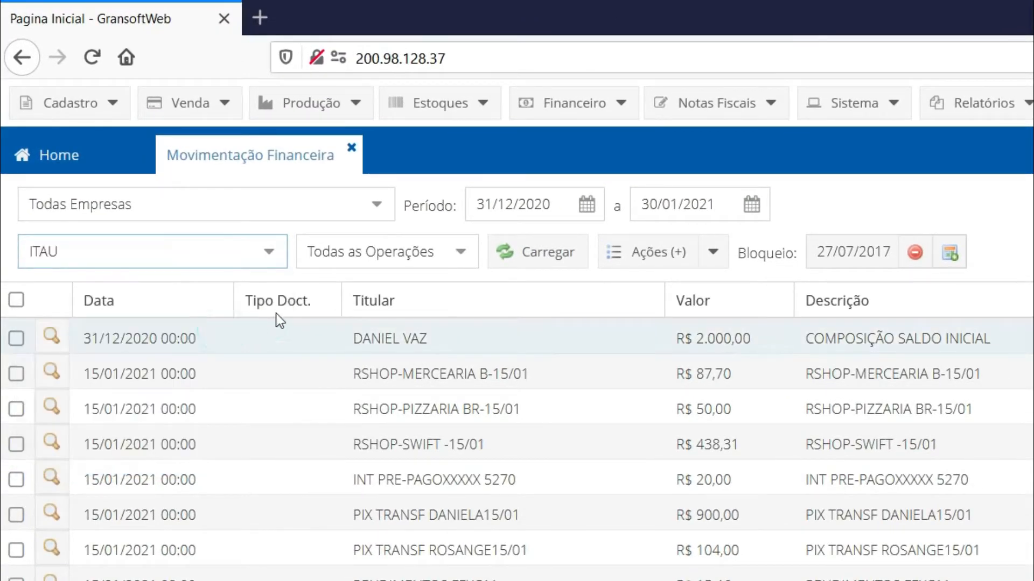
left_click(528, 257)
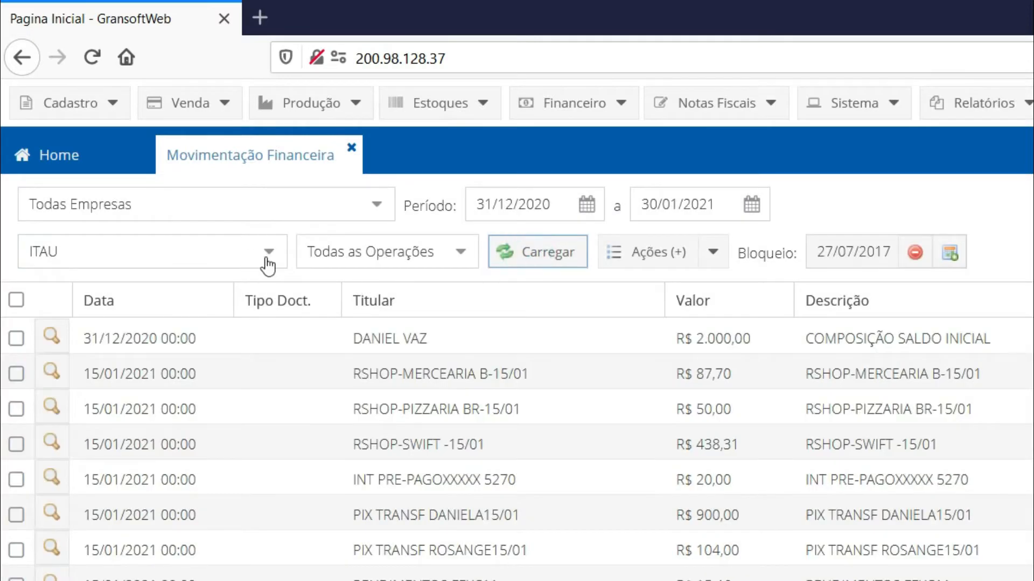
Switch the capital account filter to BRADESCO and reload the financial movements
left_click(271, 261)
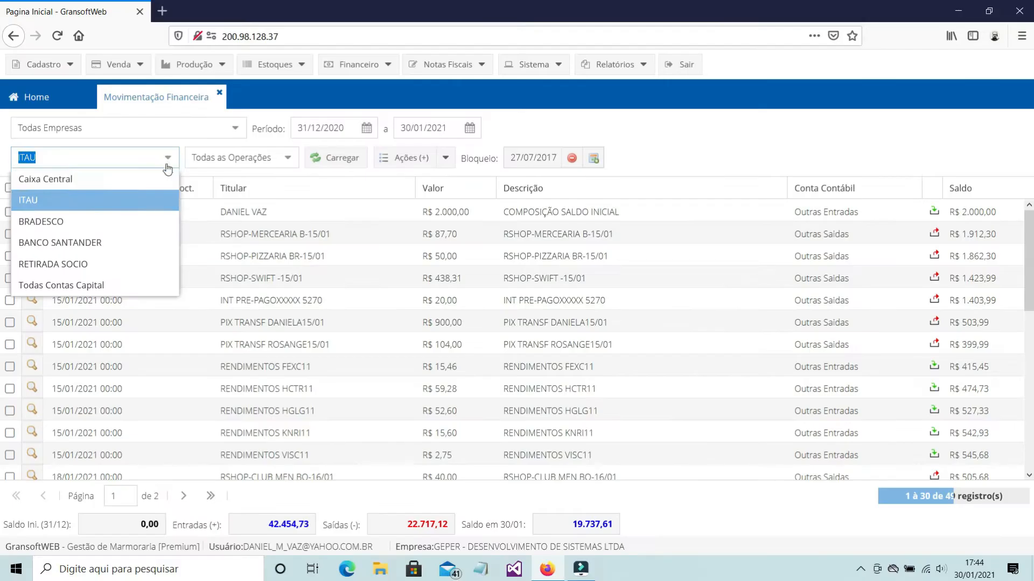
left_click(104, 216)
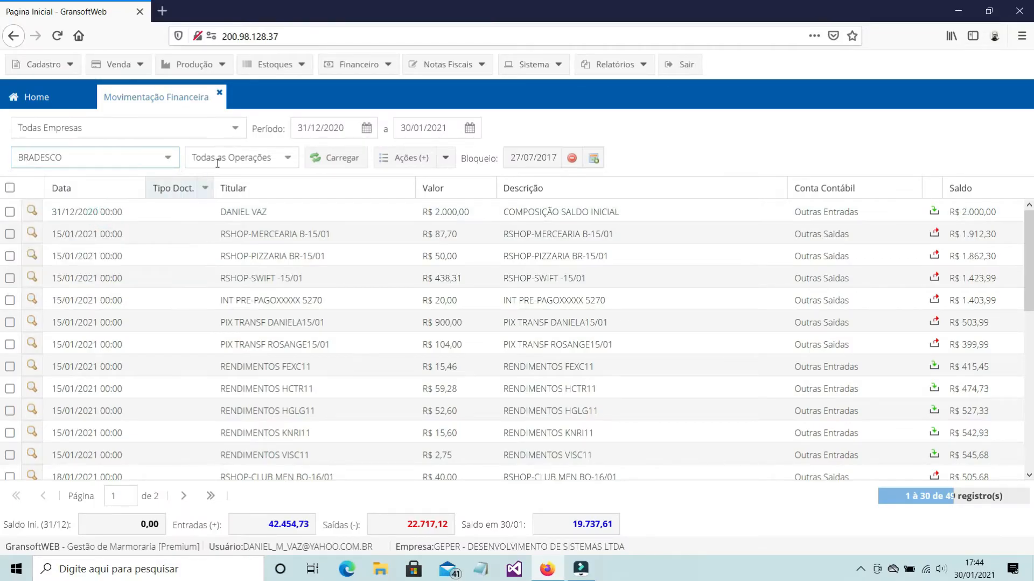
left_click(329, 157)
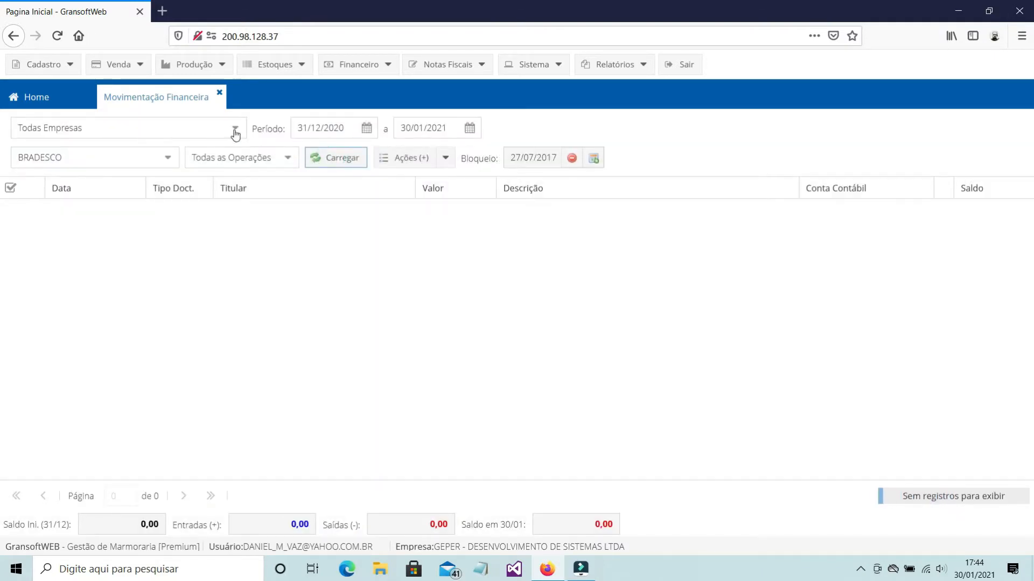
Filter the movements by company GEPER - DESENVOLVIMENTO DE SISTEMAS LTDA and capital account ITAU, and load the list
left_click(236, 132)
left_click(176, 171)
left_click(168, 159)
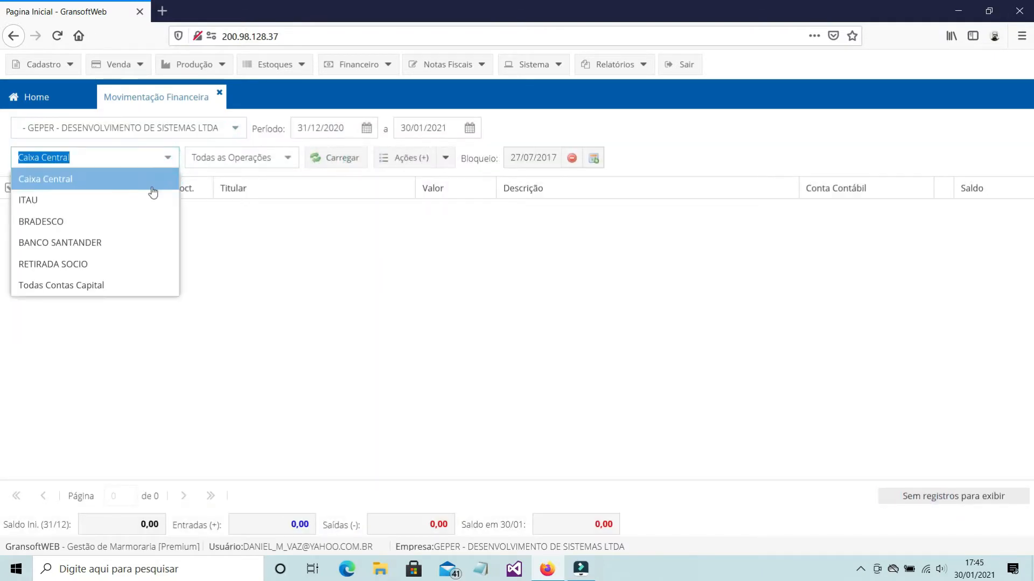
left_click(147, 201)
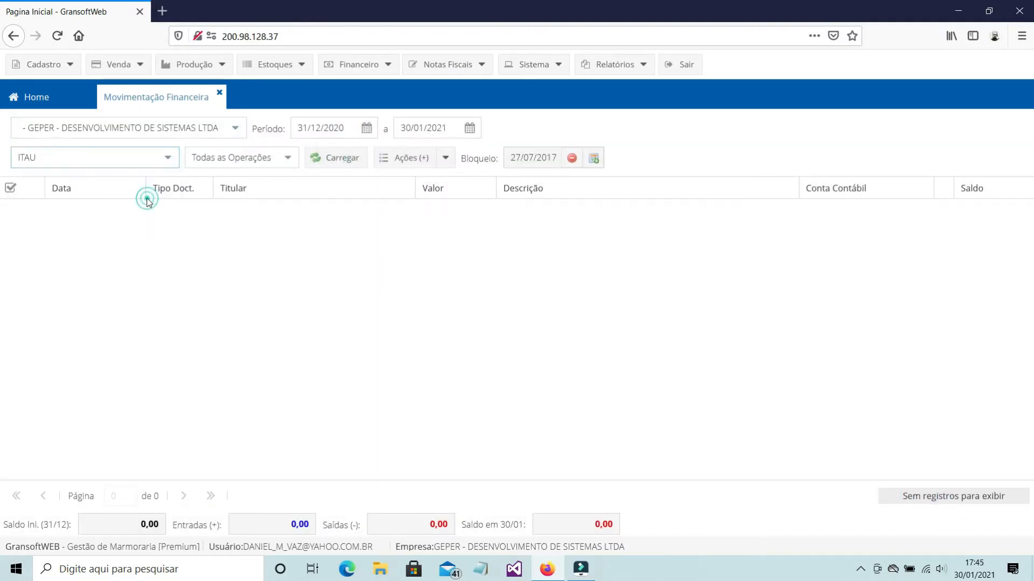
left_click(325, 157)
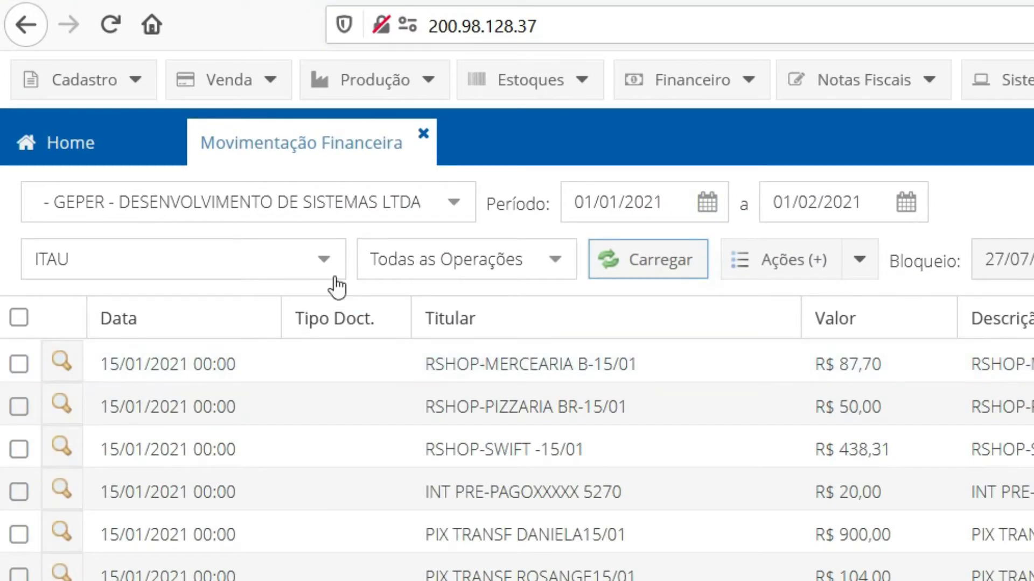
left_click(323, 263)
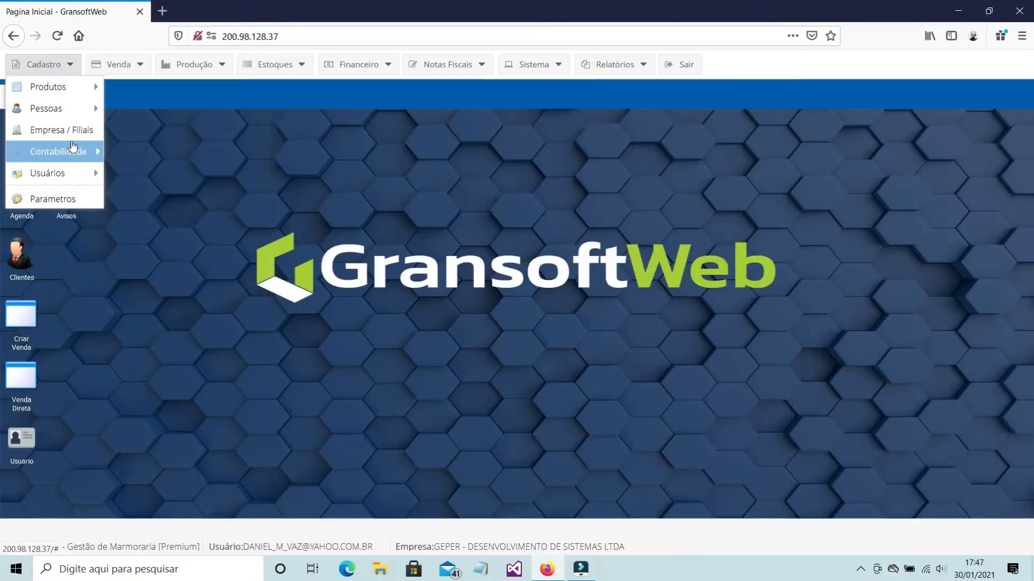
Open the Contas Bancárias register and select company 1 - GEPER - DESENVOLVIMENTO DE SISTEMAS LTDA
mouse_move(70, 152)
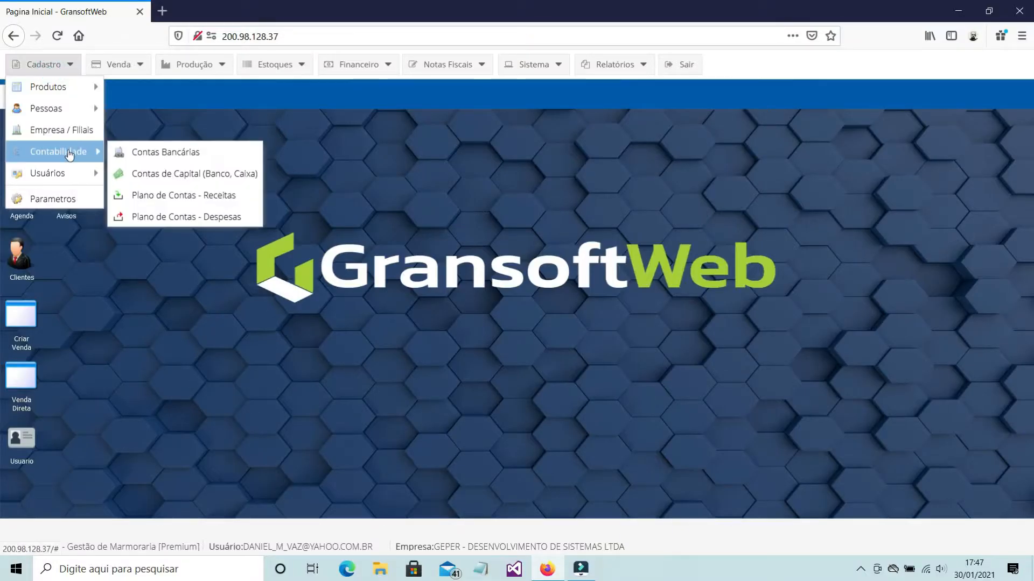
left_click(181, 157)
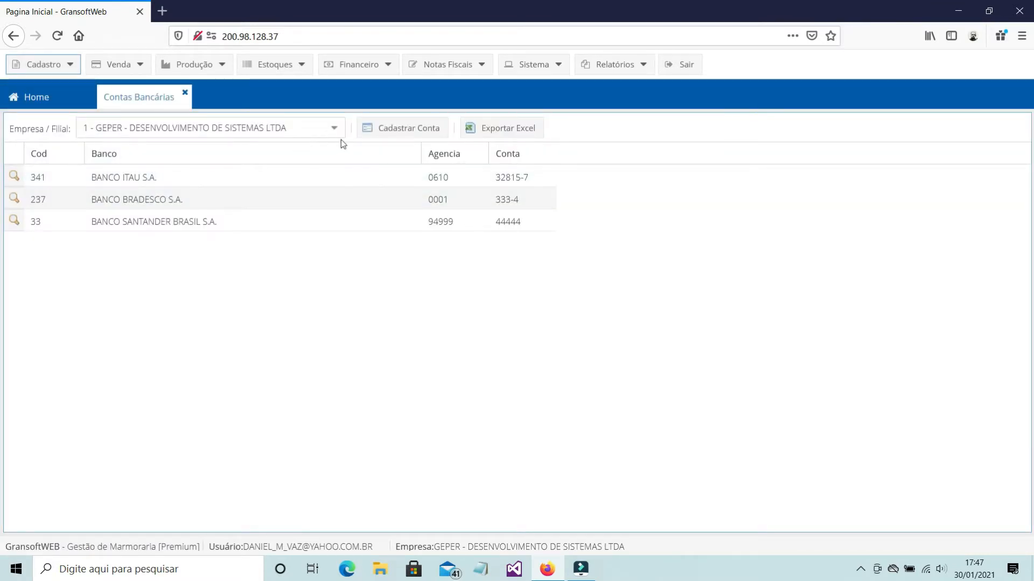
left_click(333, 128)
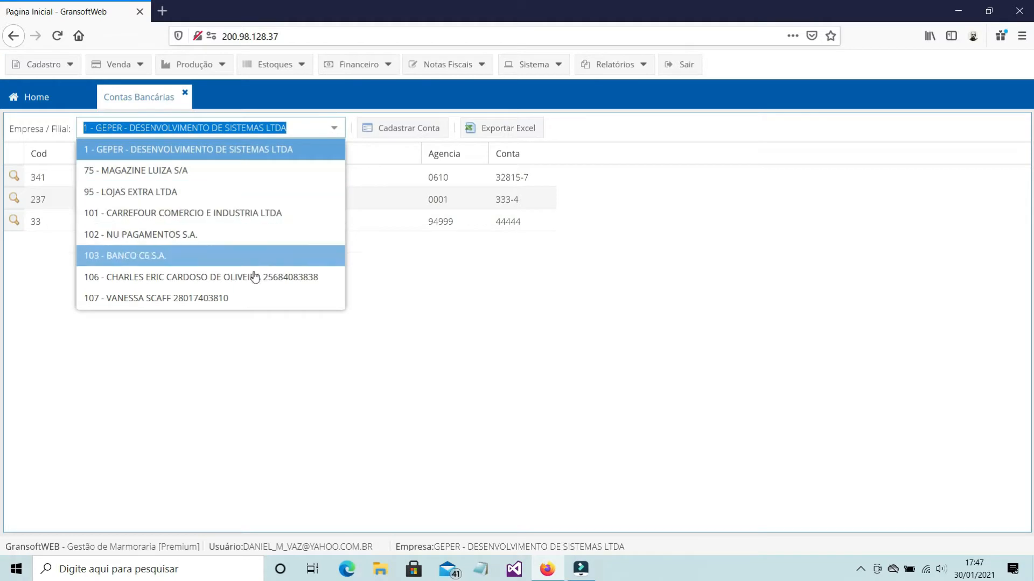
left_click(236, 150)
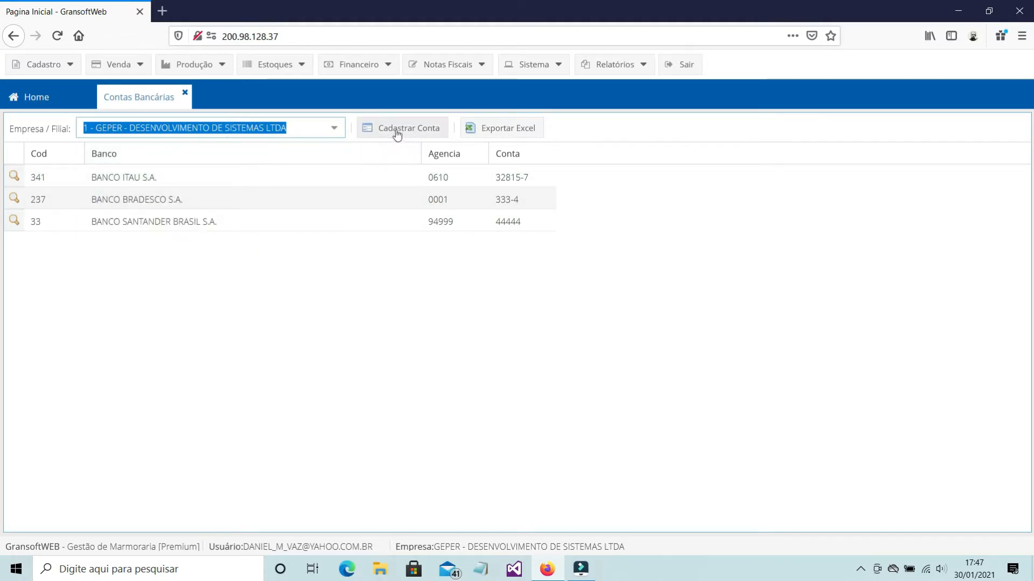
left_click(340, 133)
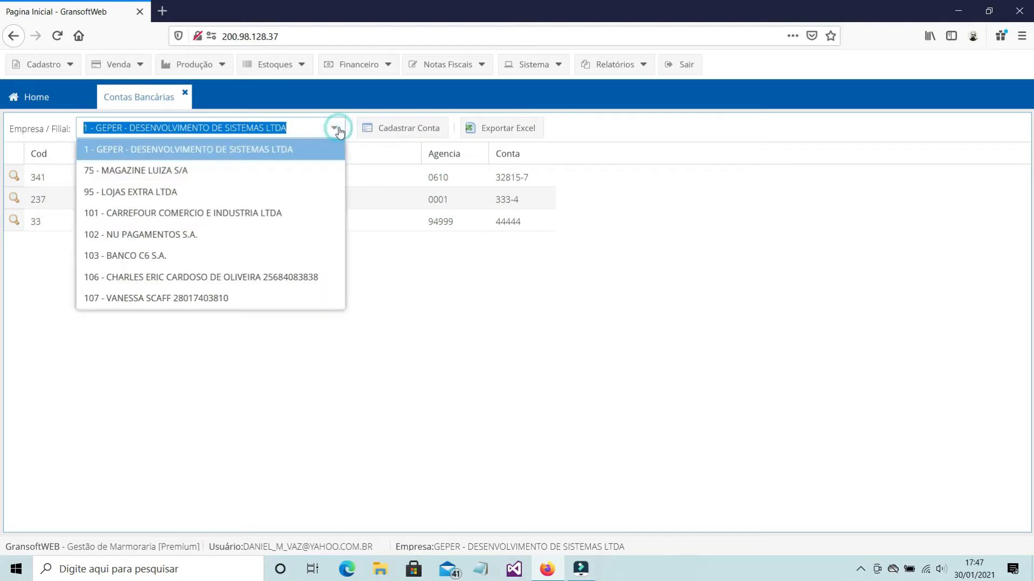
left_click(239, 150)
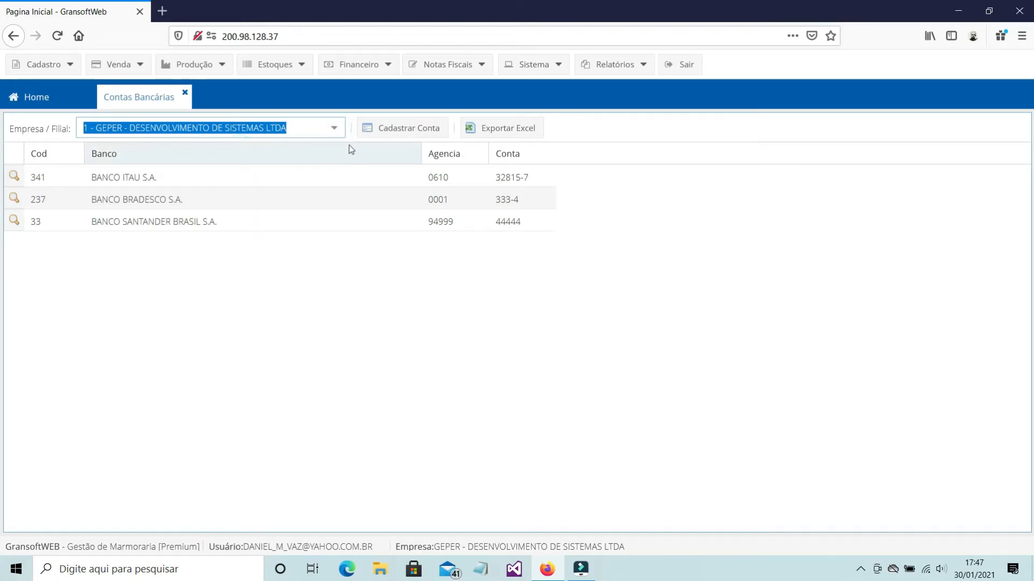
Start registering a new bank account and set its bank to BANCO DO BRASIL S.A
left_click(389, 131)
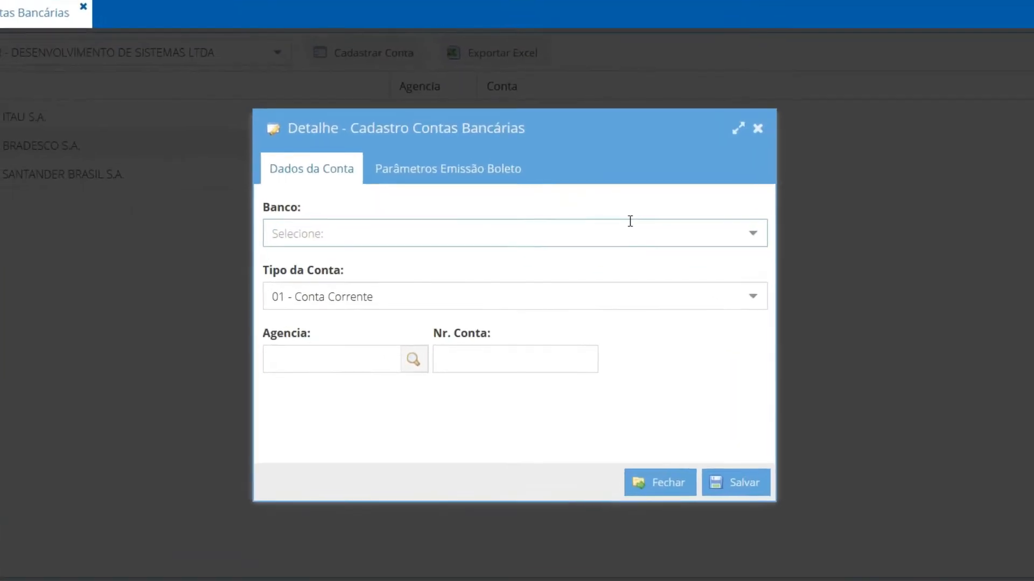
type("b")
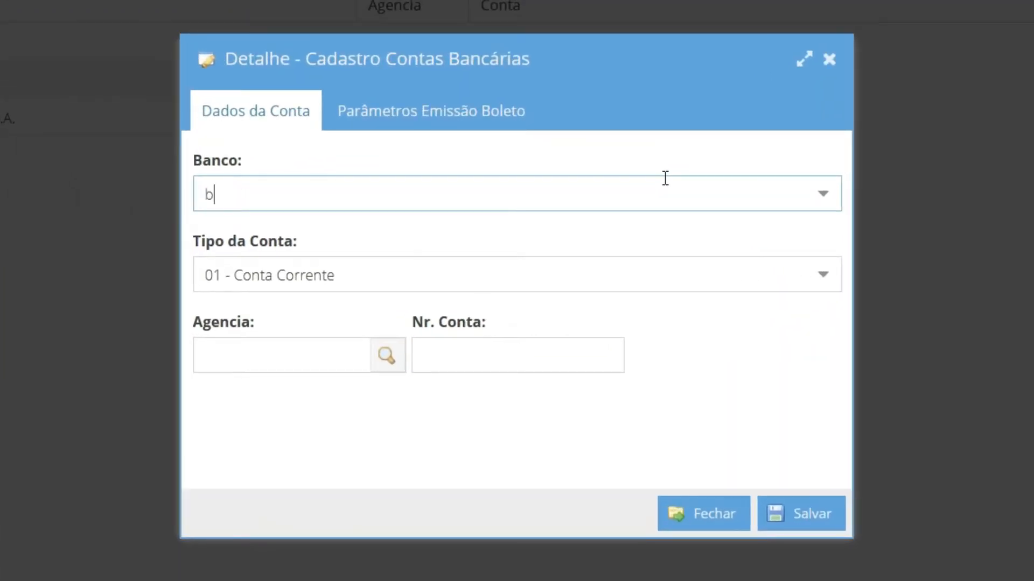
type("r")
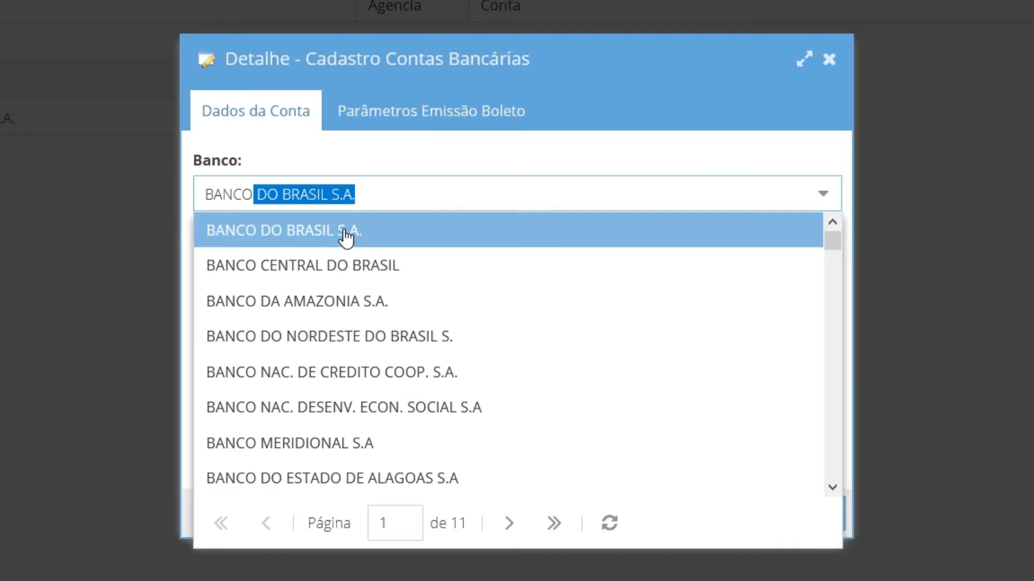
left_click(346, 233)
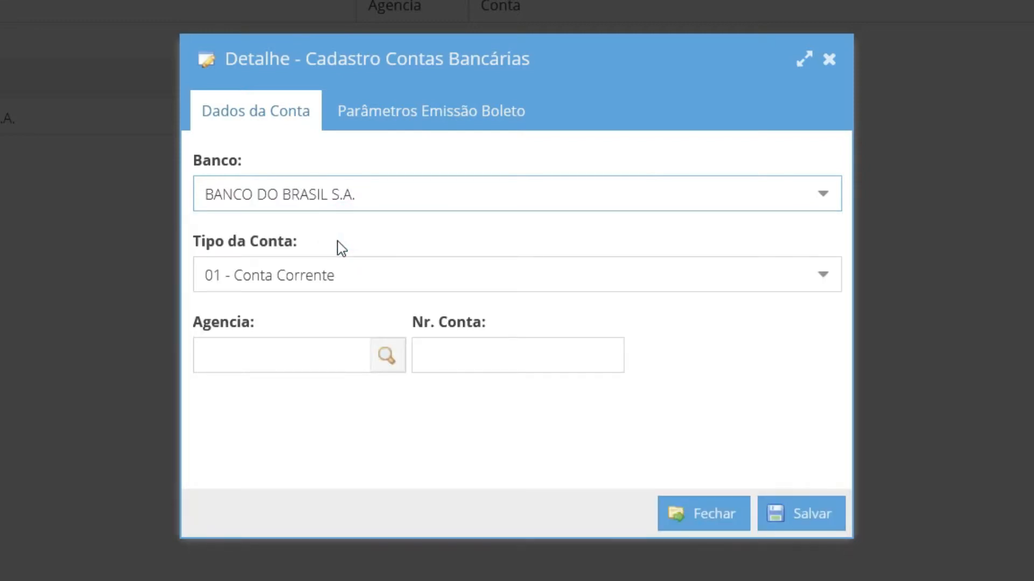
Keep the account type as 01 - Conta Corrente, enter agency 333 and the account number, and save the new bank account
left_click(729, 275)
left_click(369, 318)
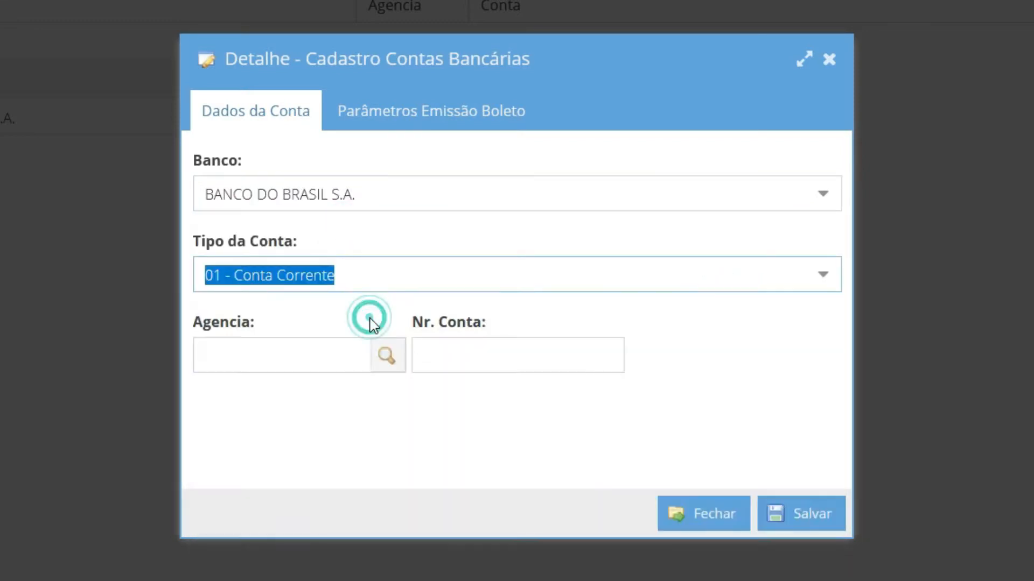
left_click(280, 353)
type("333")
left_click(502, 361)
type("333")
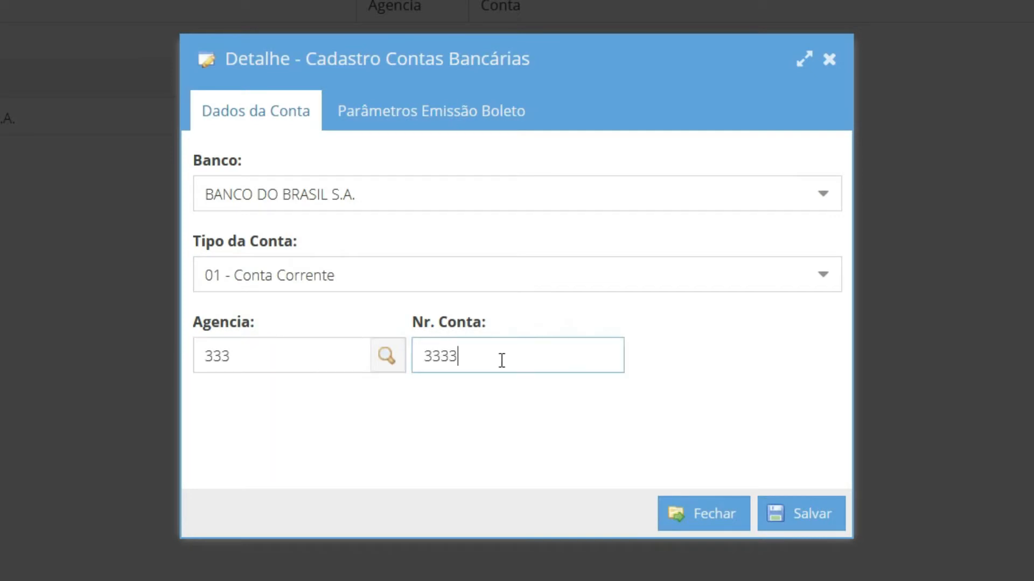
type("3")
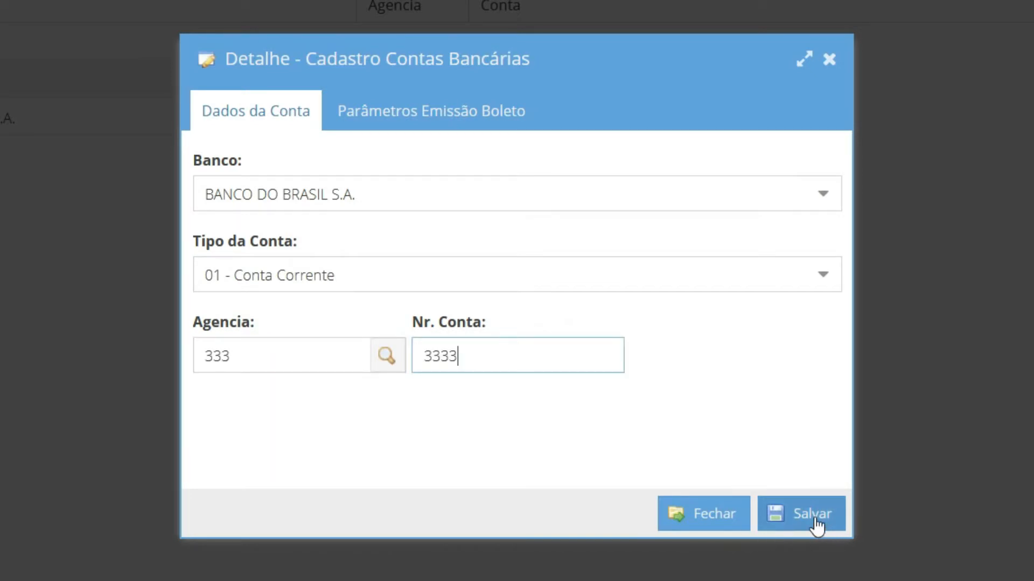
left_click(814, 526)
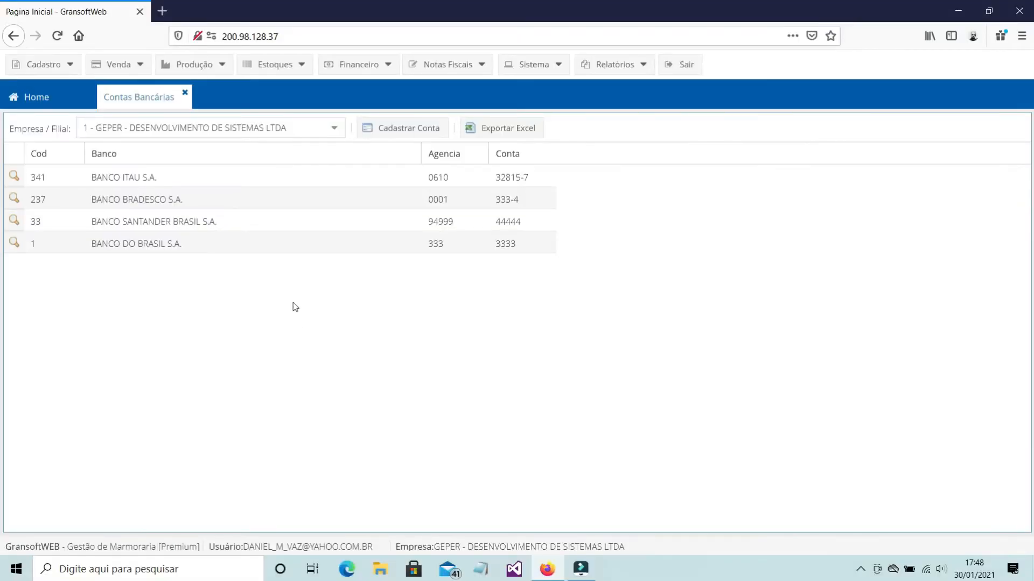
Open the BANCO ITAU S.A. account record, keep its type as 01 - Conta Corrente, and look up its agency
left_click(15, 177)
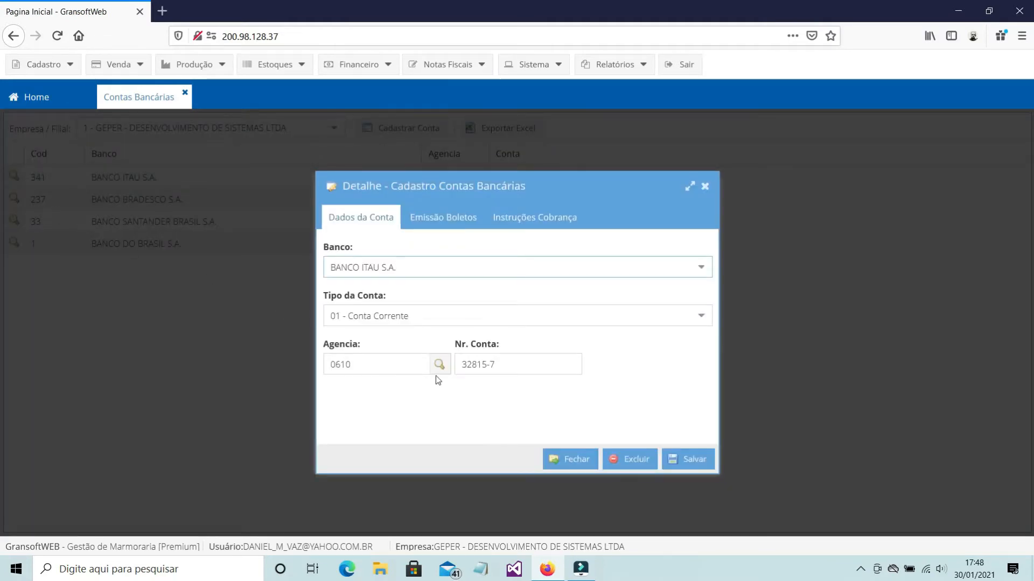
left_click(704, 318)
left_click(425, 338)
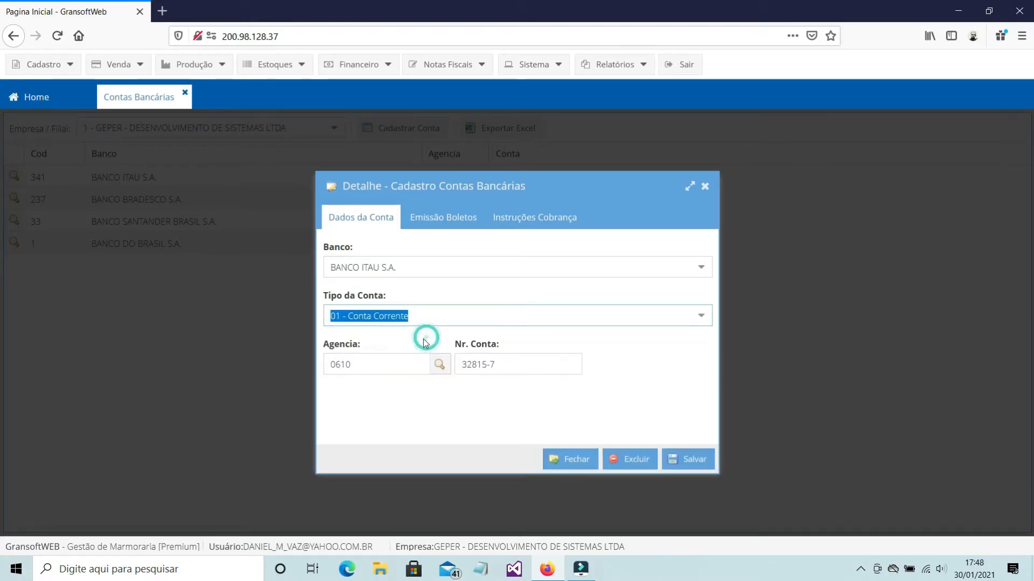
left_click(382, 364)
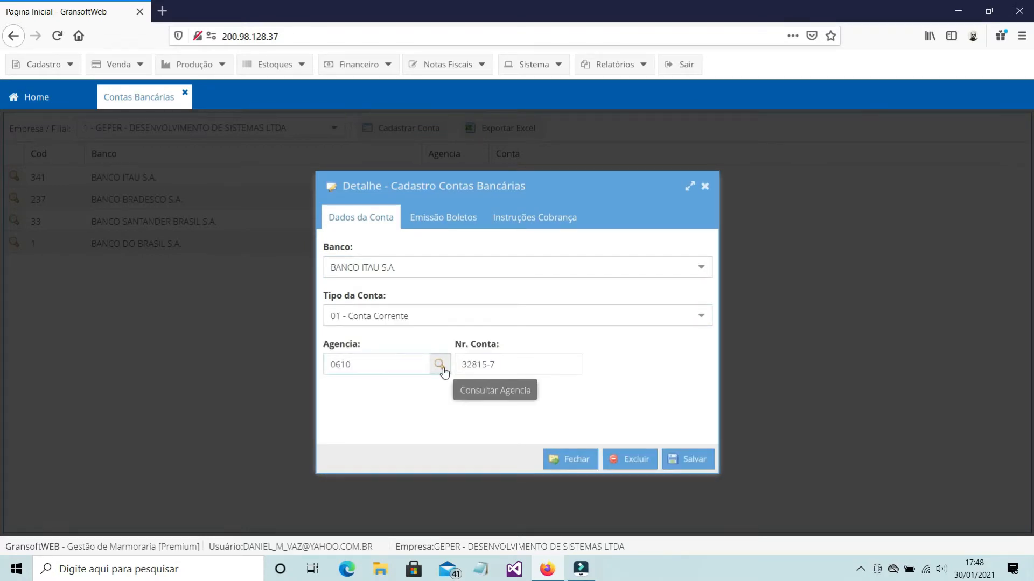
left_click(439, 365)
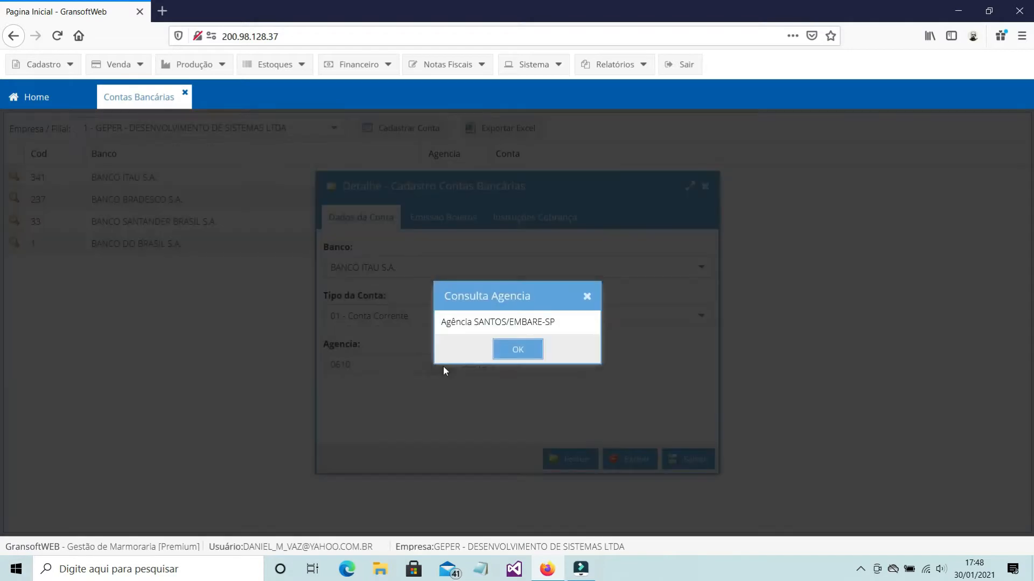
left_click(506, 351)
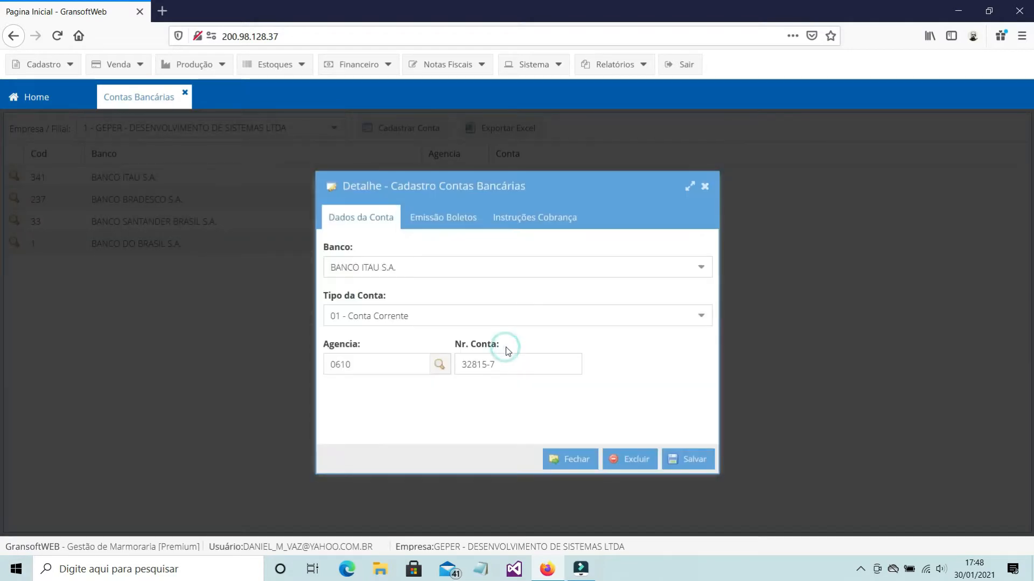
Review the account's boleto settings and set Instrução Cobrança 2 to 91 - NÃO RECEBER APÓS XX DIAS DO VENCIMENTO
left_click(463, 220)
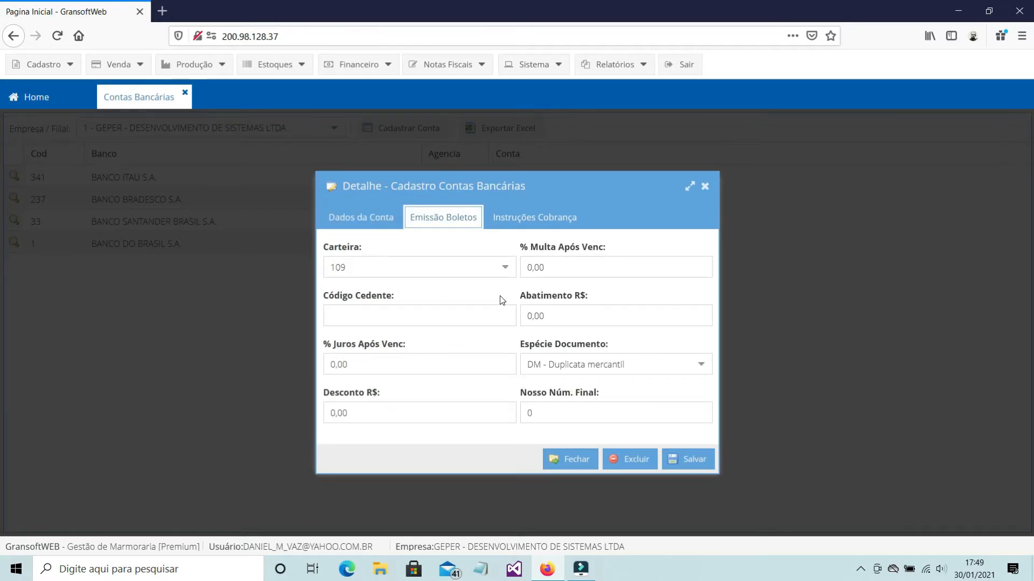
left_click(521, 221)
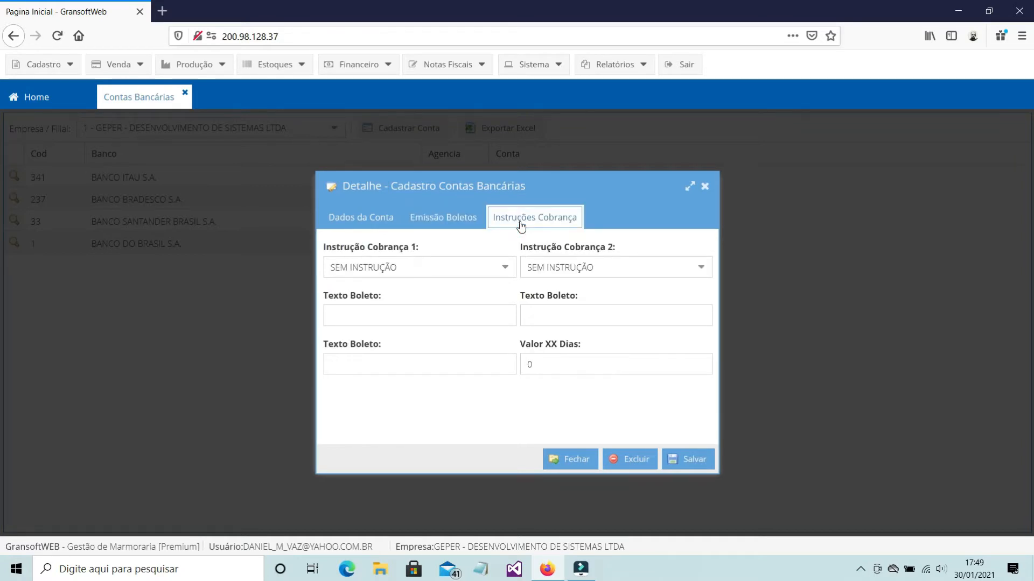
left_click(700, 268)
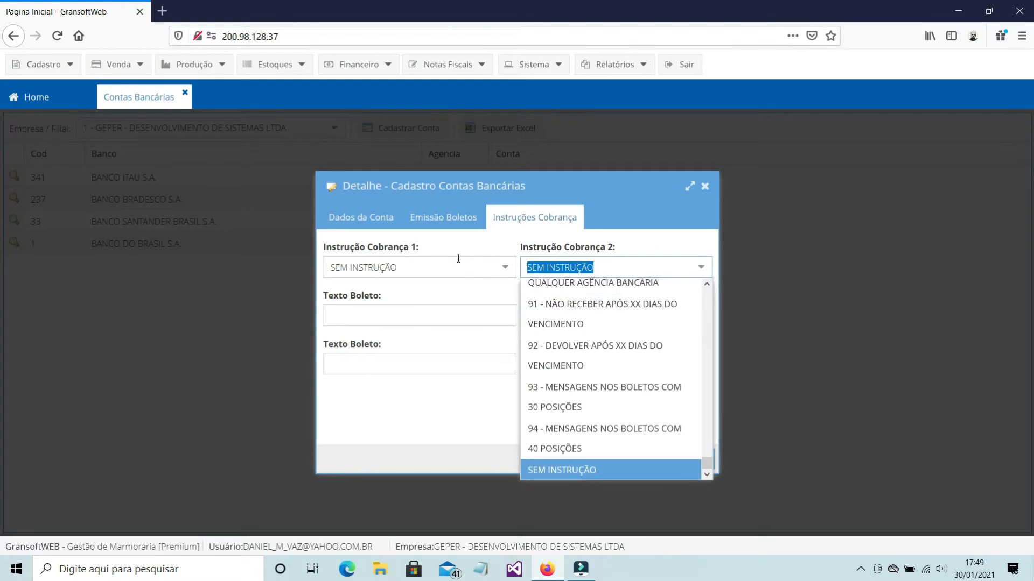
left_click(549, 317)
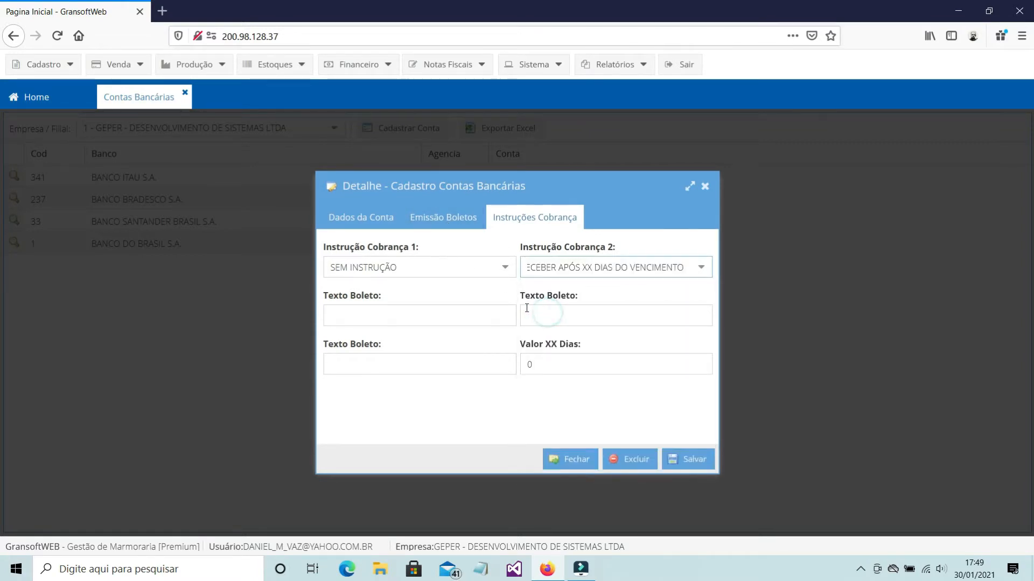
Keep Carteira 109 and Espécie Documento DM - Duplicata mercantil for the boletos, save the account, and close the Contas Bancárias register
left_click(443, 225)
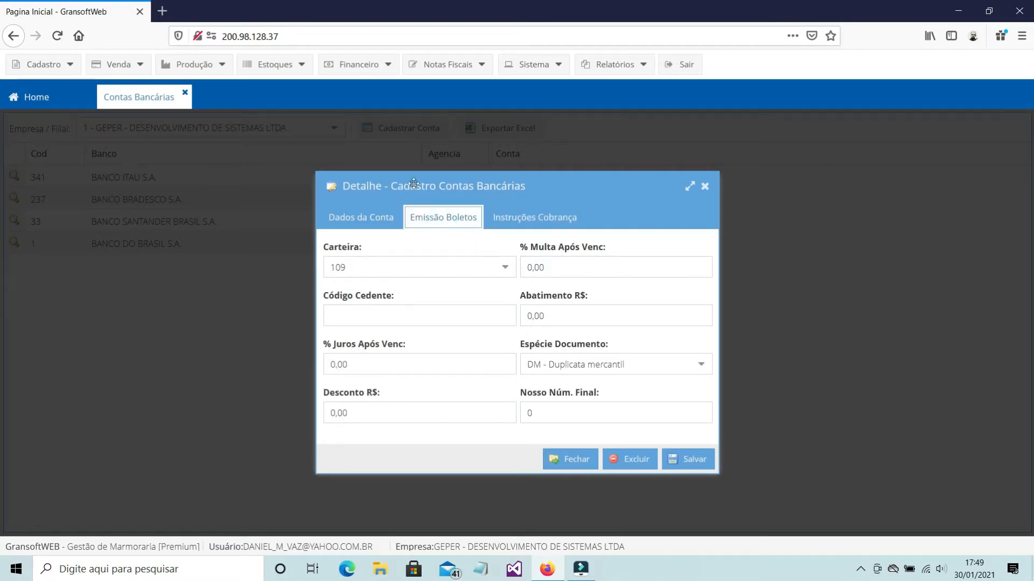
left_click(505, 267)
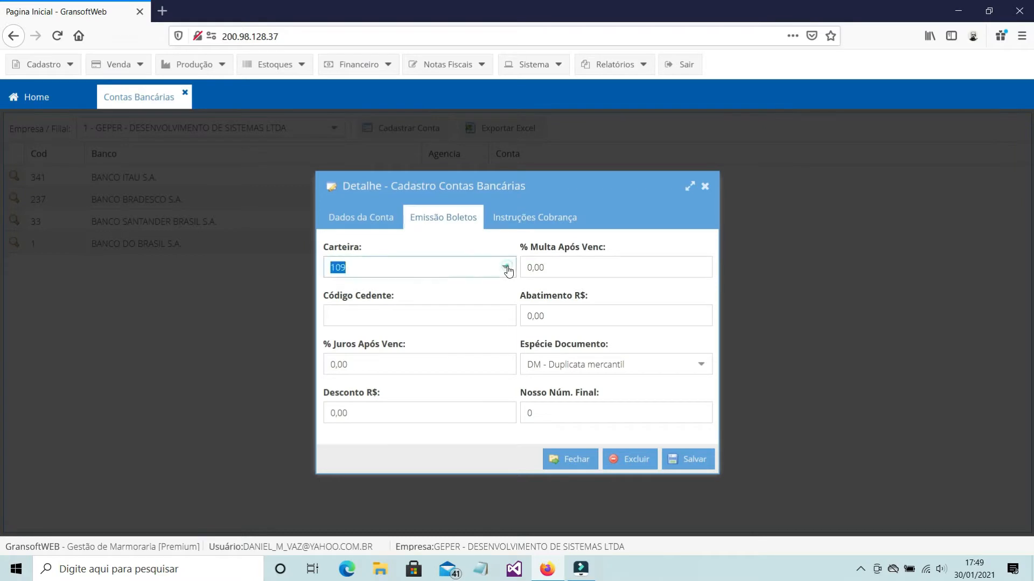
left_click(415, 290)
left_click(701, 365)
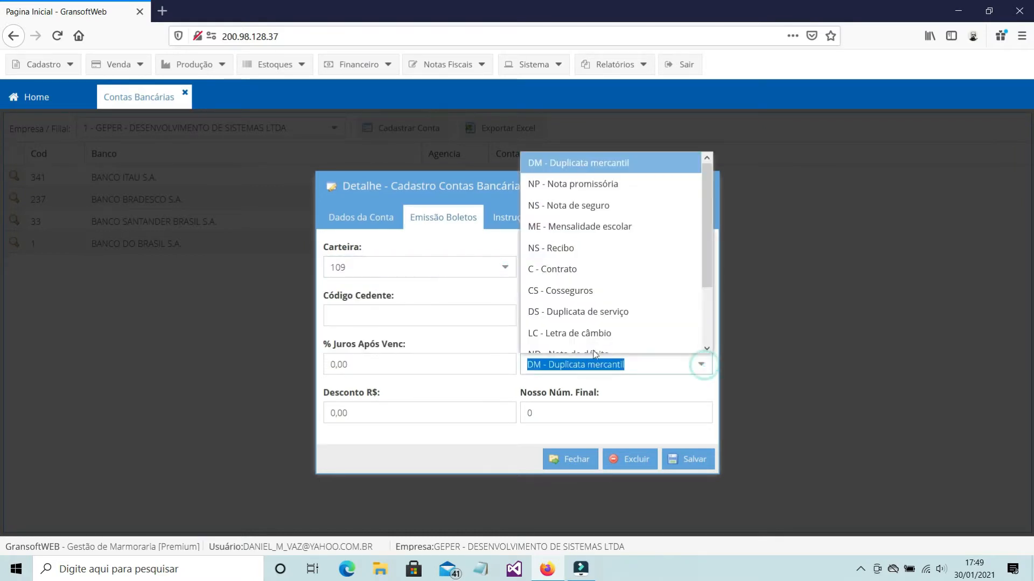
left_click(566, 163)
left_click(522, 223)
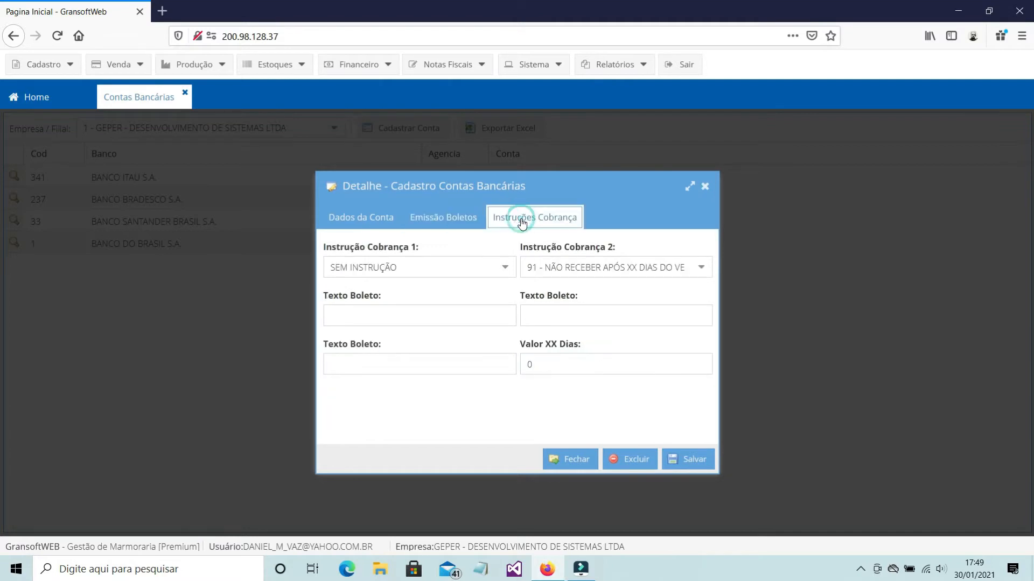
left_click(368, 223)
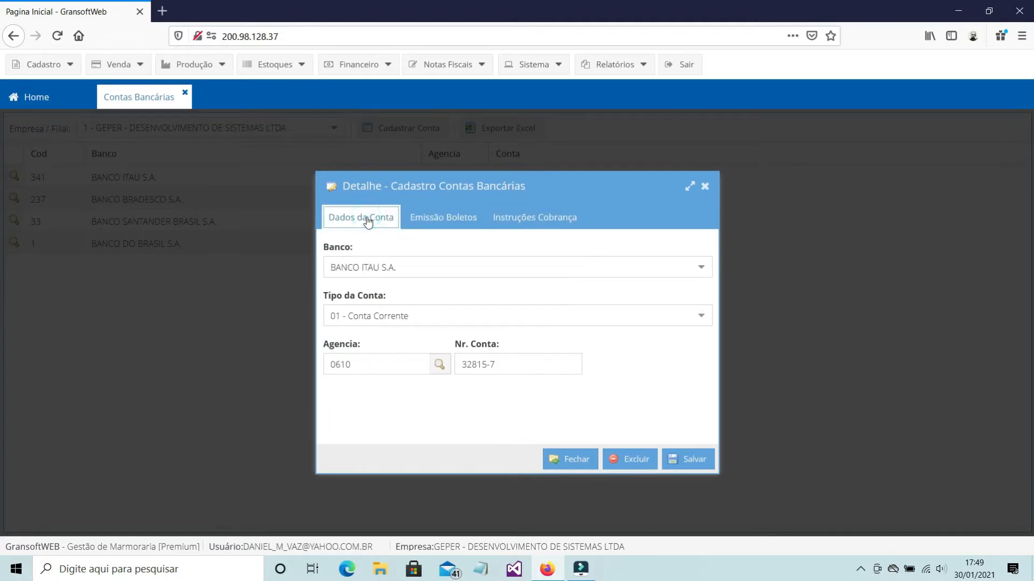
left_click(693, 466)
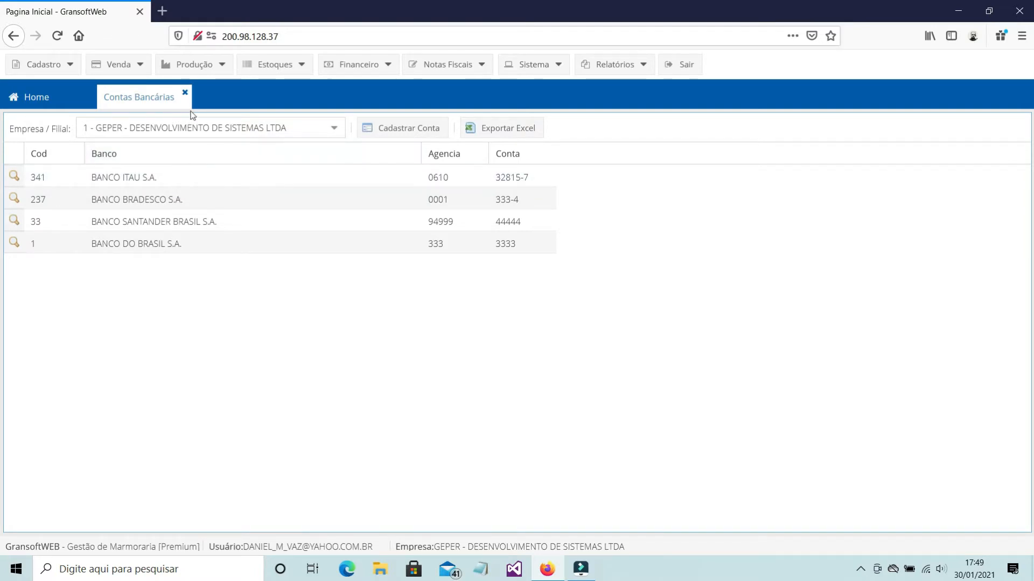
left_click(186, 94)
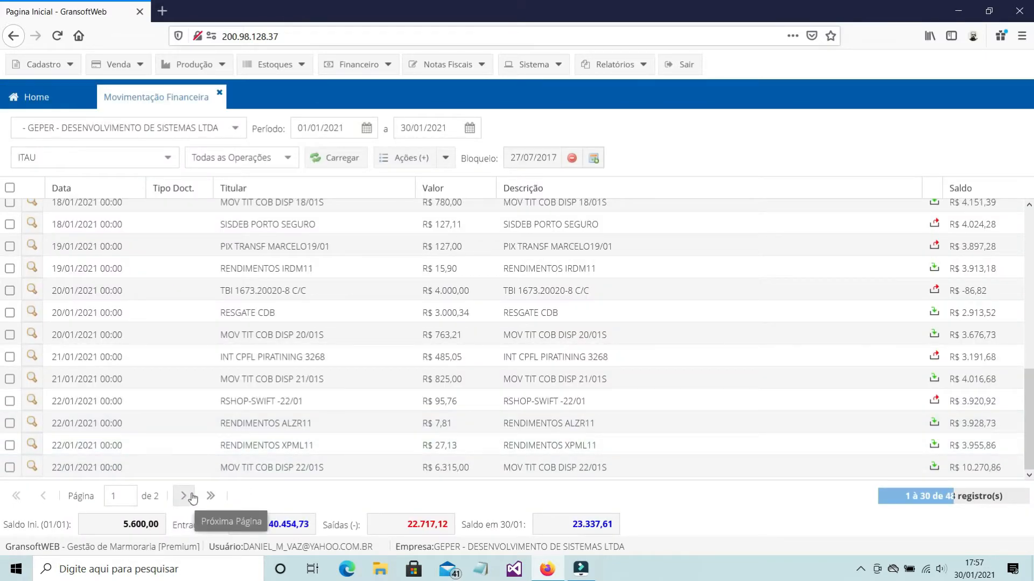
Go to the last page of the ITAU movements and reload them with the period starting on 30/01/2021
left_click(211, 496)
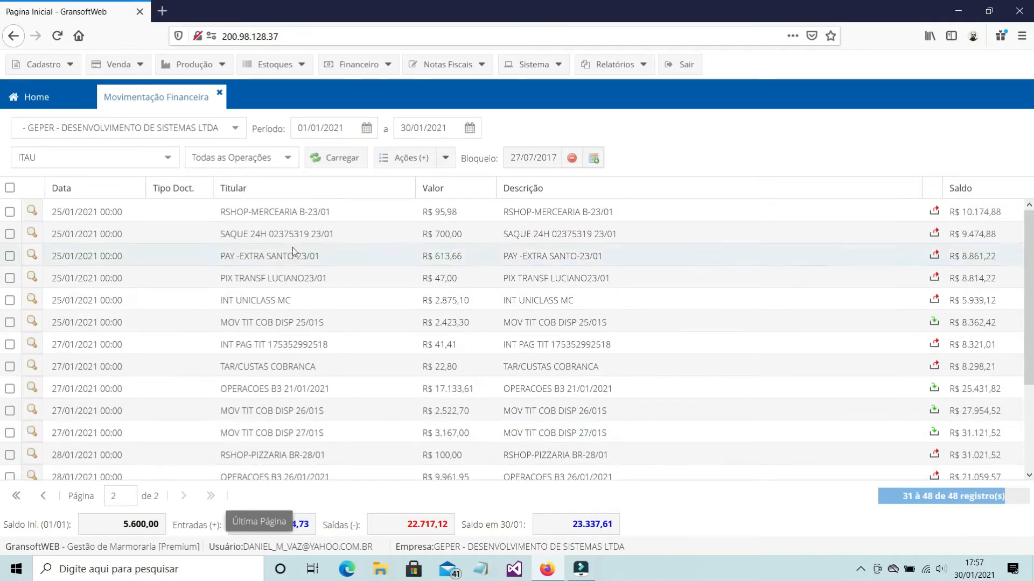
left_click(337, 158)
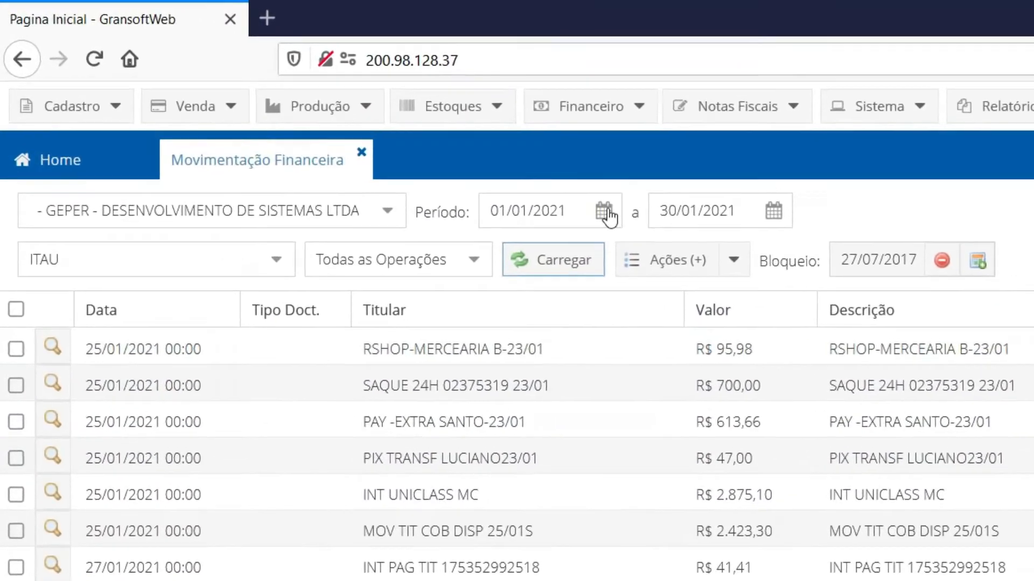
left_click(607, 214)
left_click(791, 484)
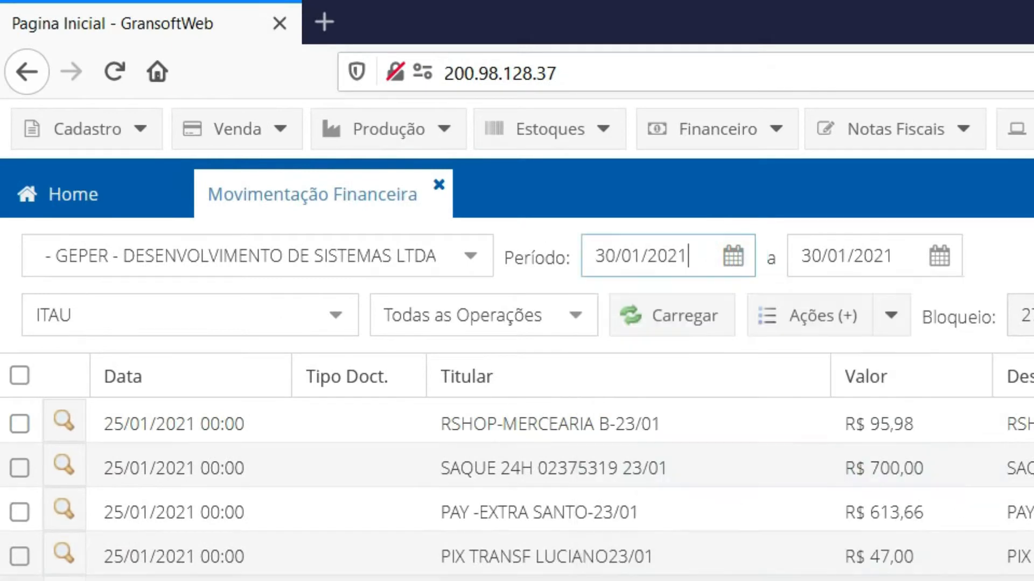
left_click(689, 326)
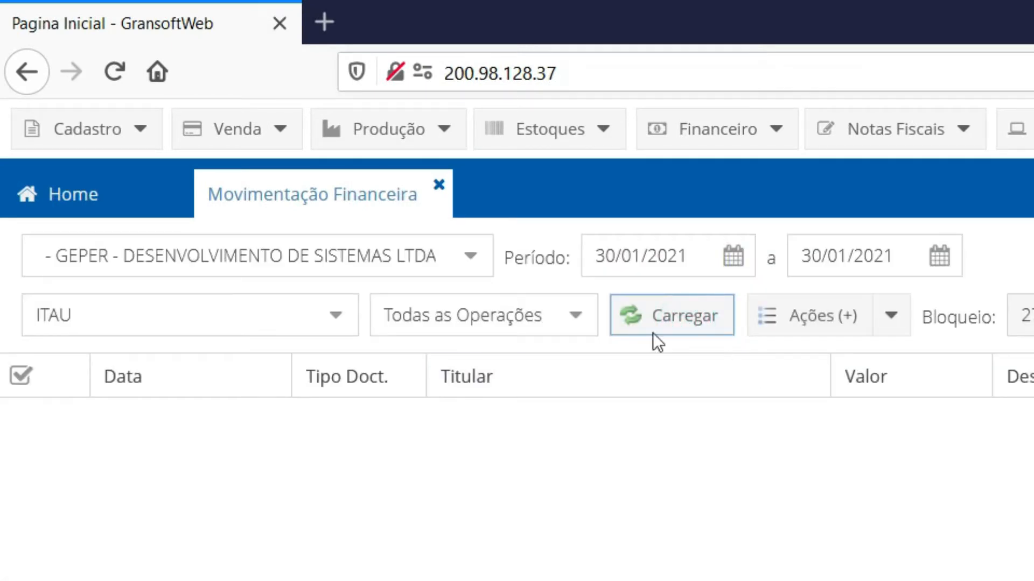
Set the period's start date to 01/01/2021 and load the ITAU movements
left_click(732, 255)
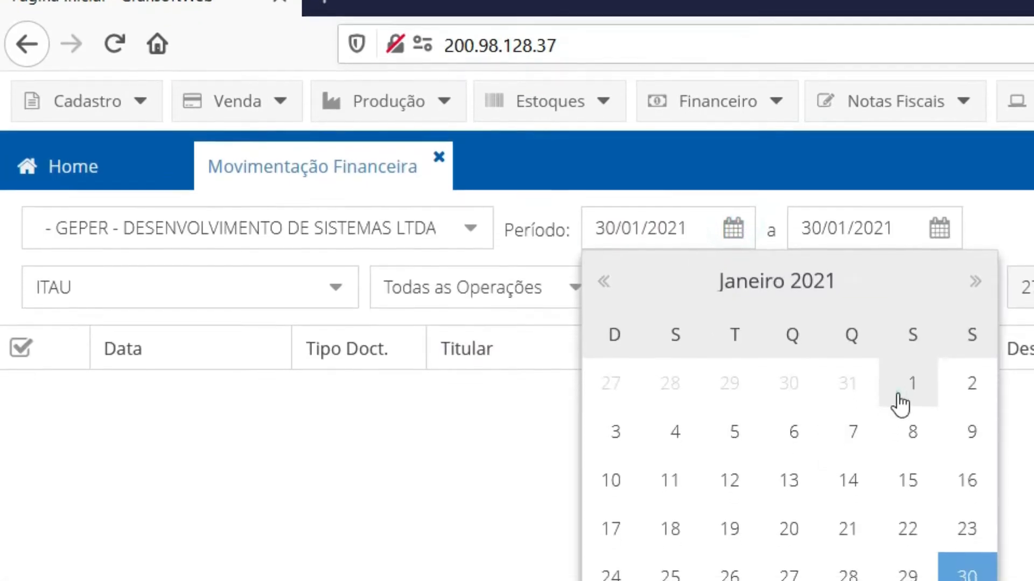
left_click(897, 399)
left_click(659, 288)
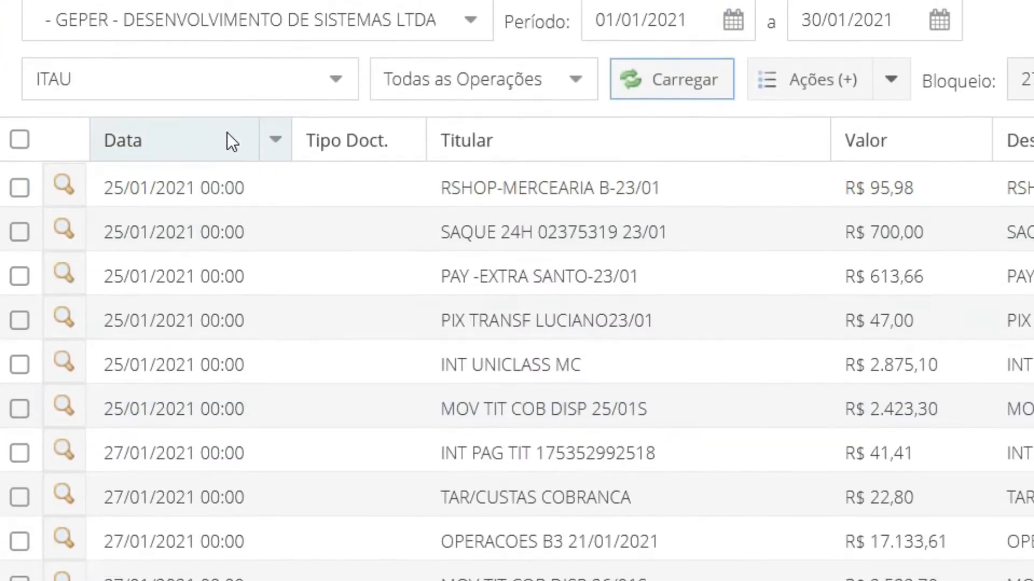
Page back and forth through the ITAU movements to examine the January entries and their running balances
scroll(834, 468, "down", 2)
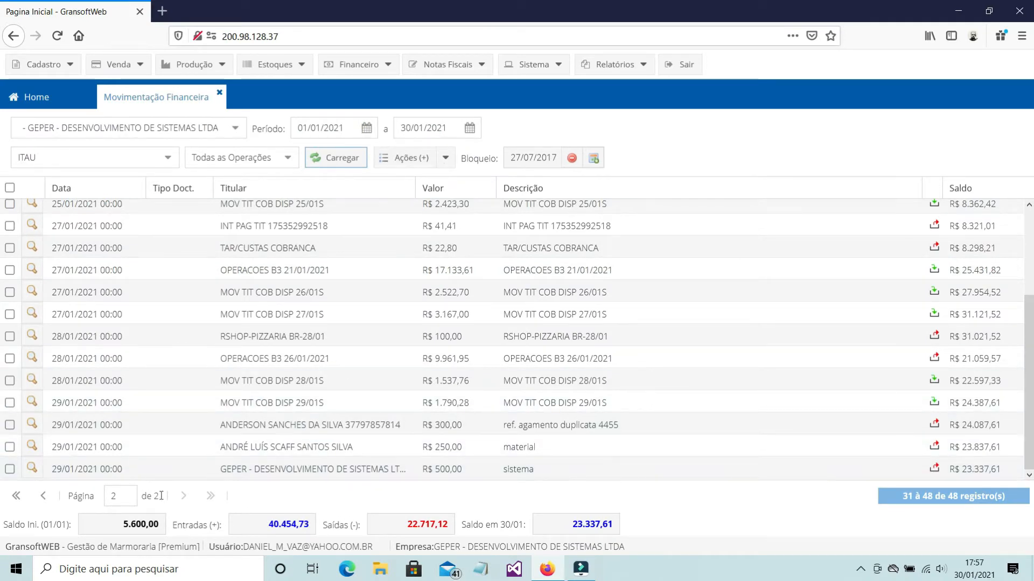
left_click(185, 496)
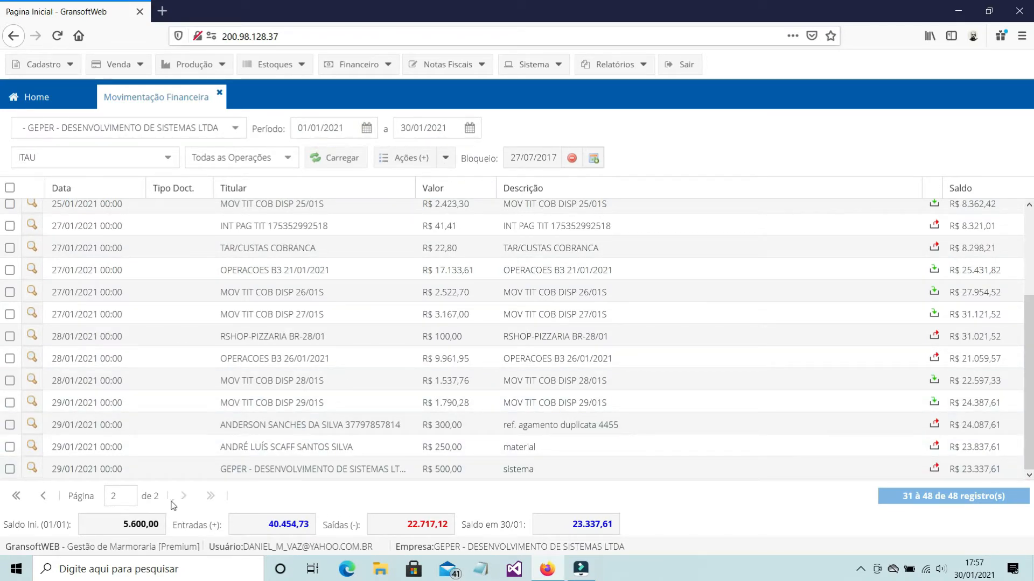
left_click(43, 495)
scroll(264, 359, "down", 1)
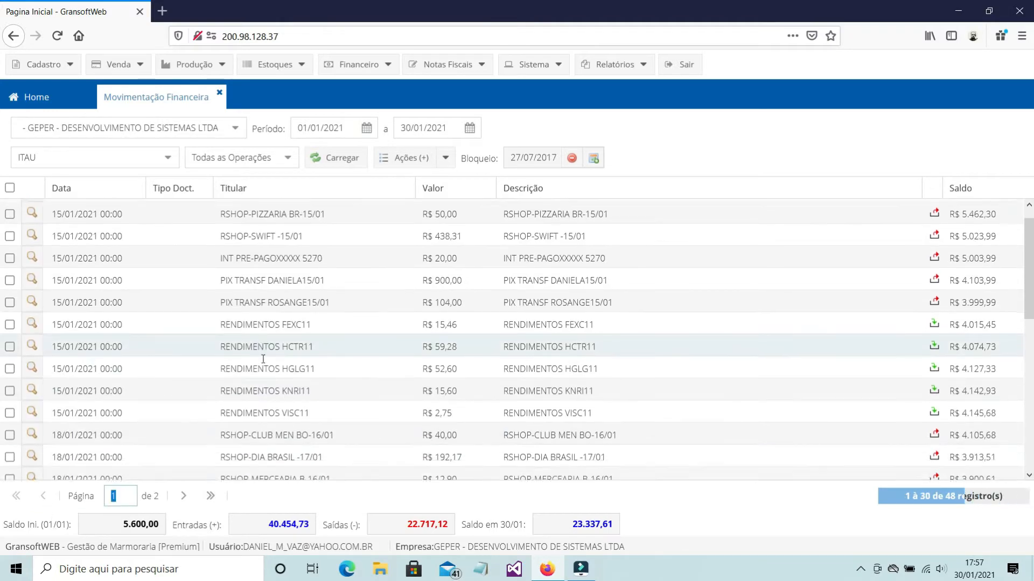
scroll(263, 359, "down", 5)
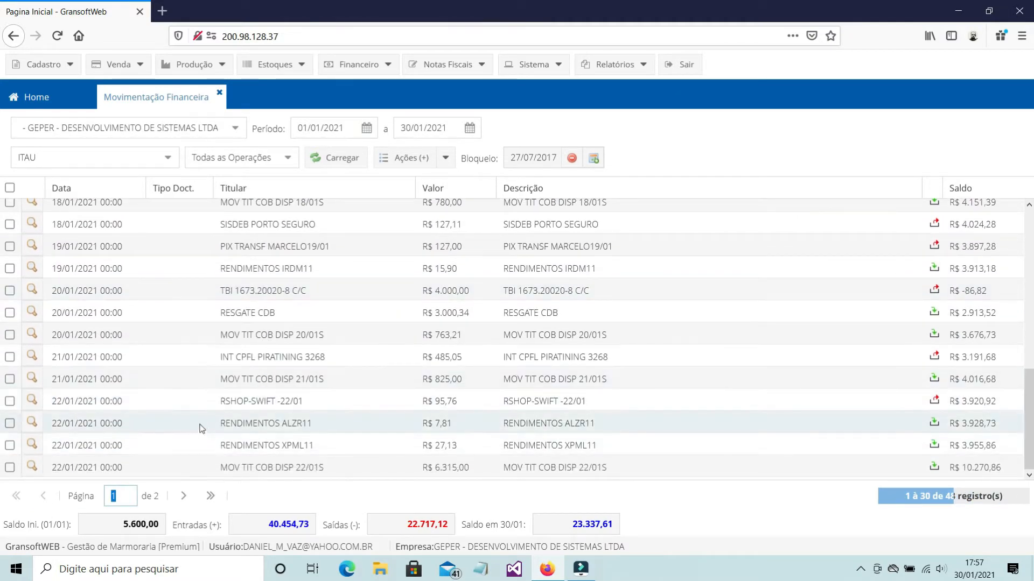
left_click(41, 498)
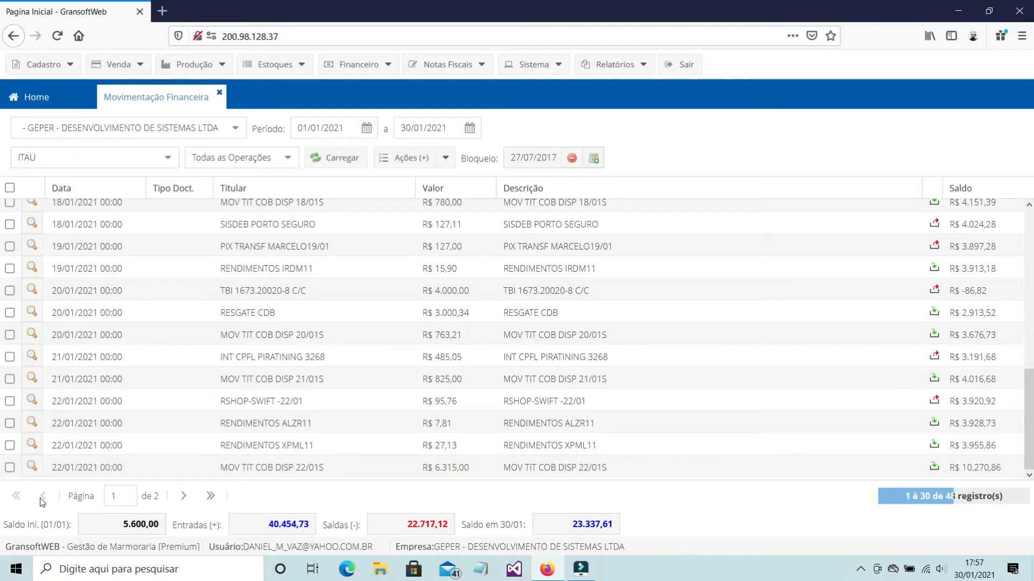
left_click(183, 496)
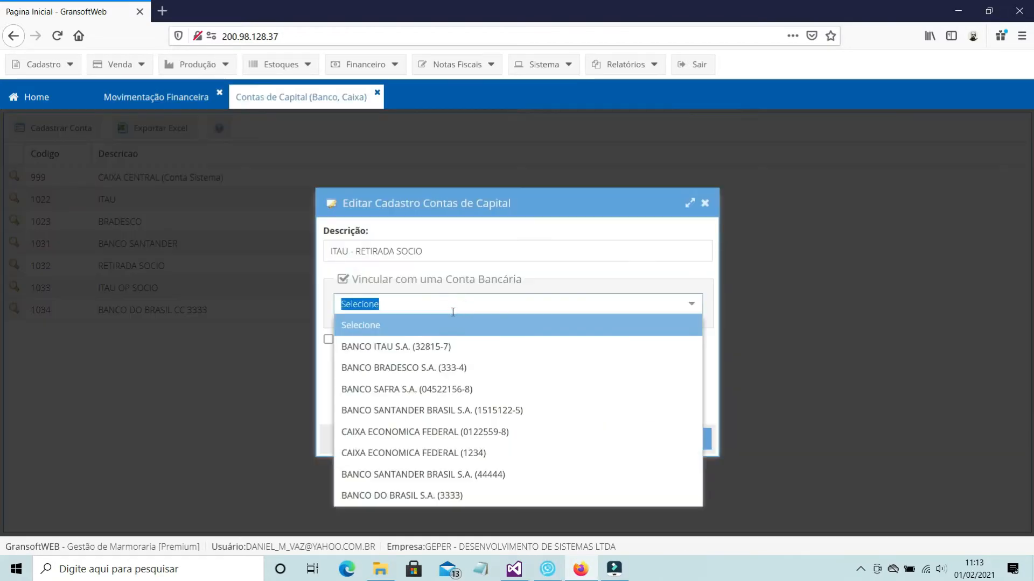
Link the ITAU - RETIRADA SOCIO capital account to the BANCO ITAU S.A. bank account
left_click(429, 347)
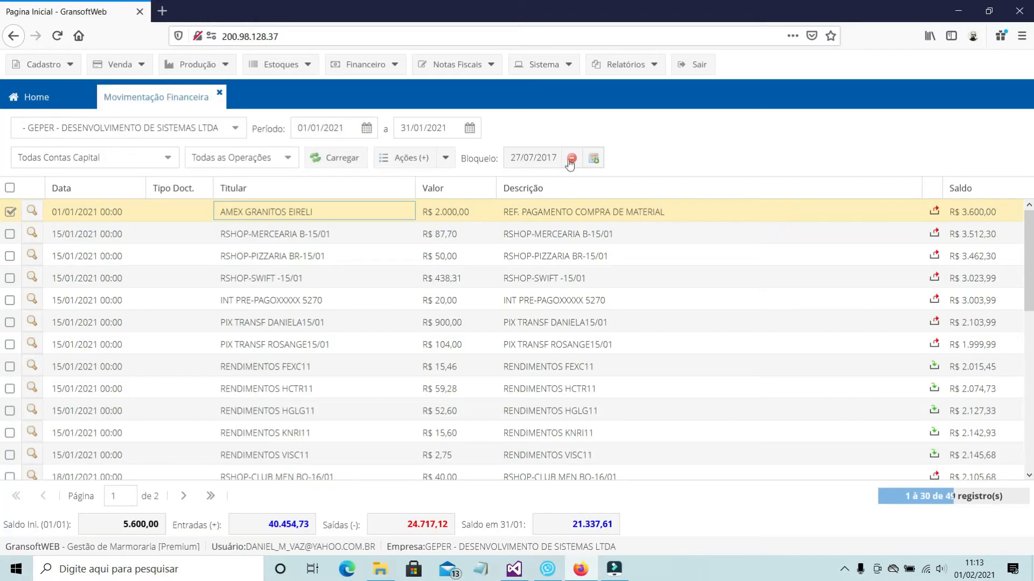
Register a capital account named ITAU CC plus the account number, linked to the BANCO ITAU S.A. bank account, and save it
left_click(174, 165)
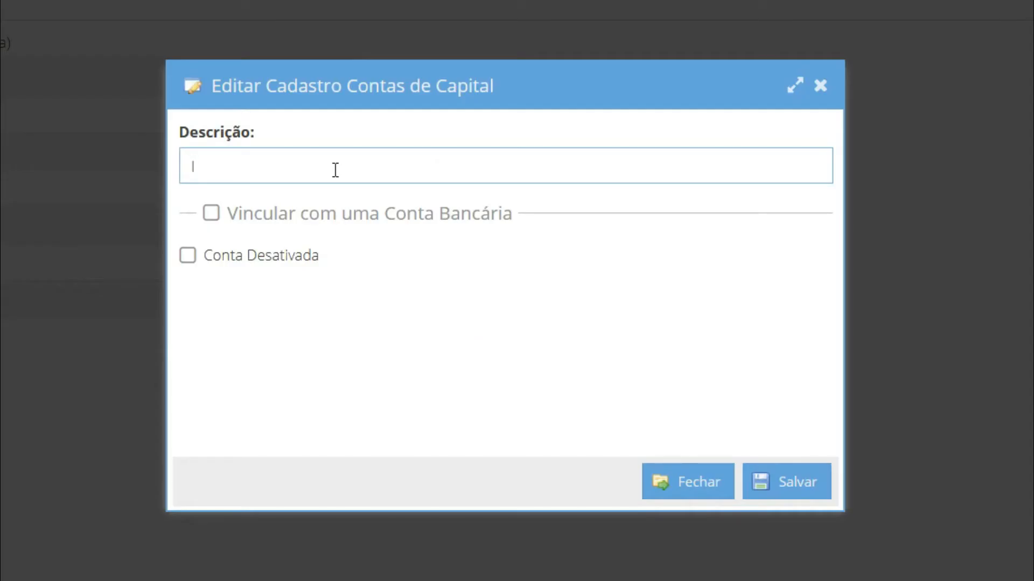
left_click(211, 214)
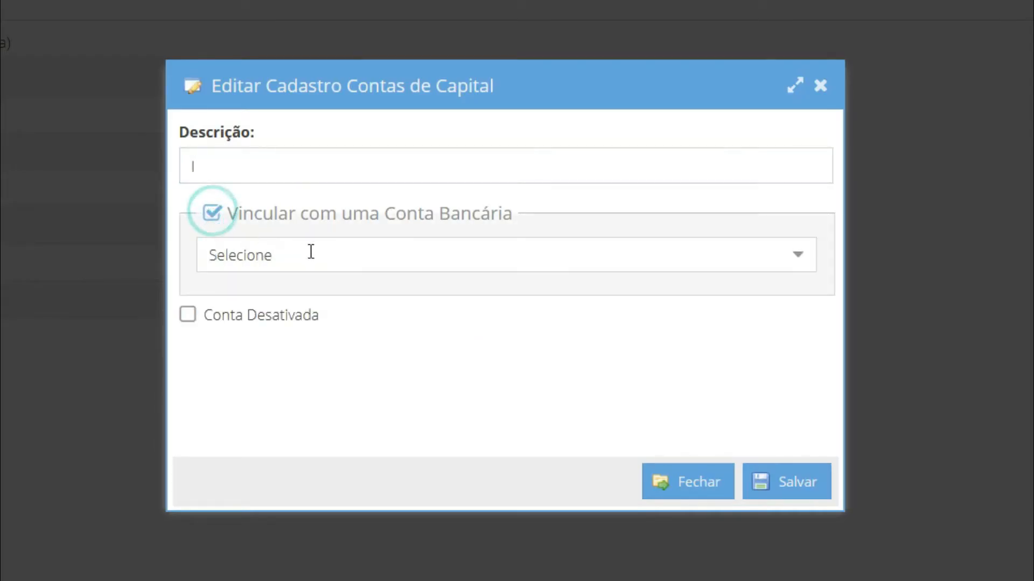
left_click(797, 264)
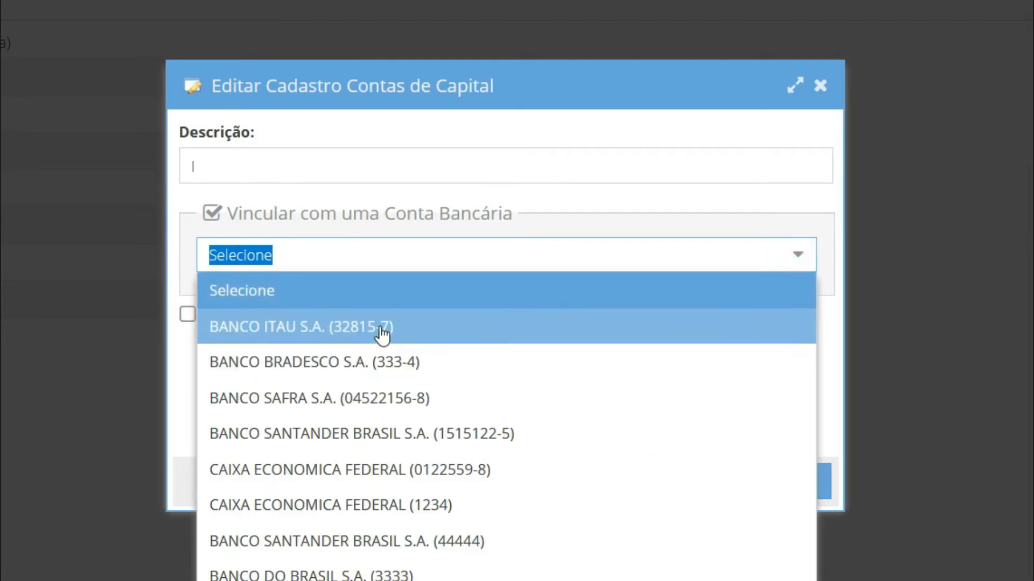
left_click(380, 332)
left_click(302, 170)
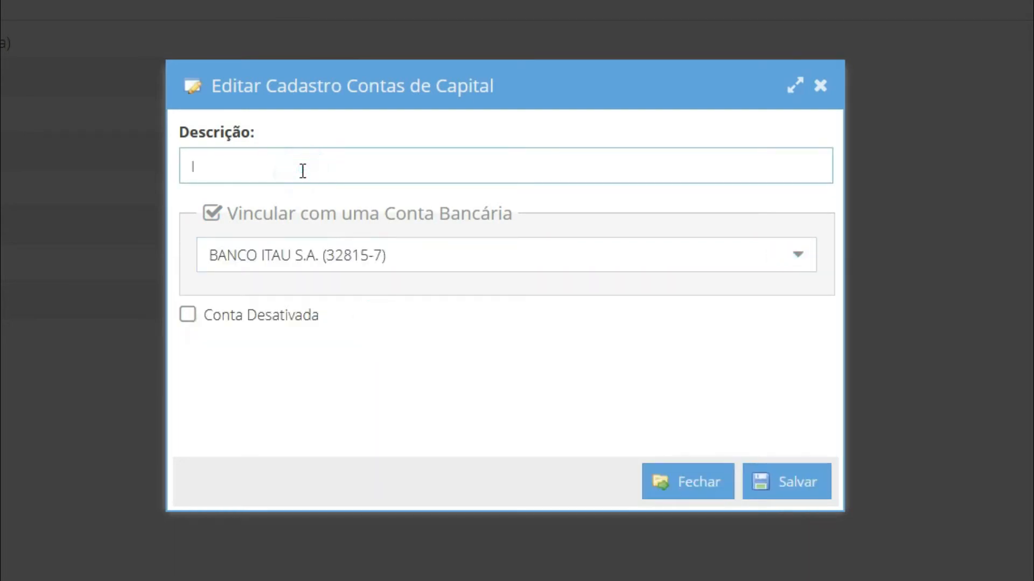
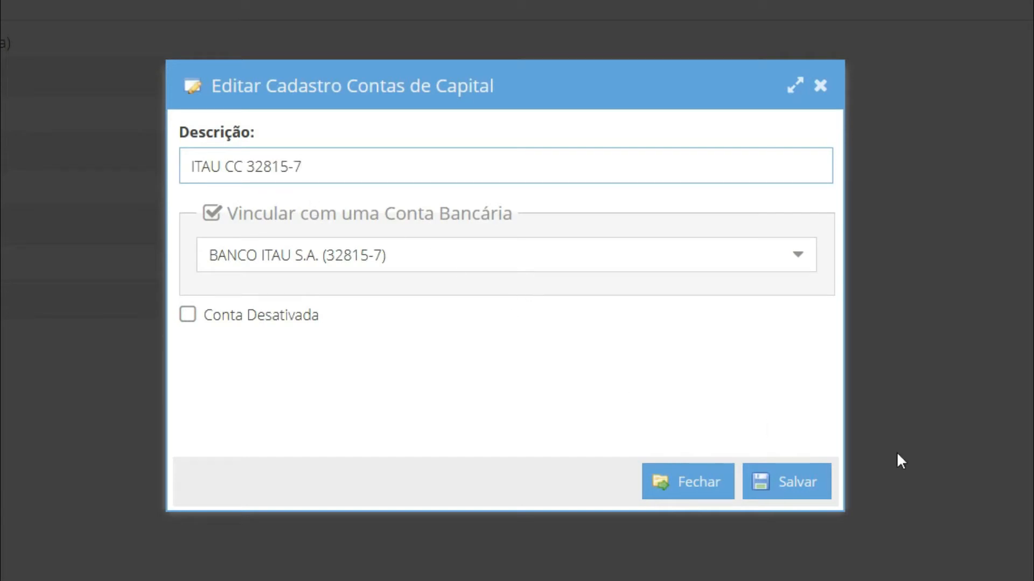
left_click(797, 486)
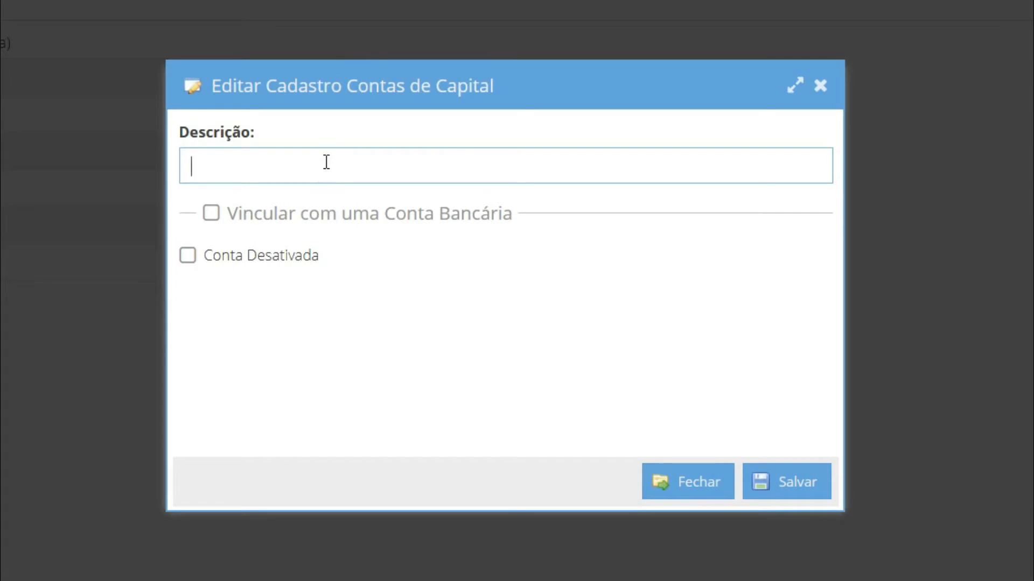
Register the capital account ITAU - RETIRADA SOCIO, link it to the BANCO ITAU S.A. bank account, and save it
type("ITAU - RETIRADA SOCIO")
left_click(210, 213)
left_click(397, 264)
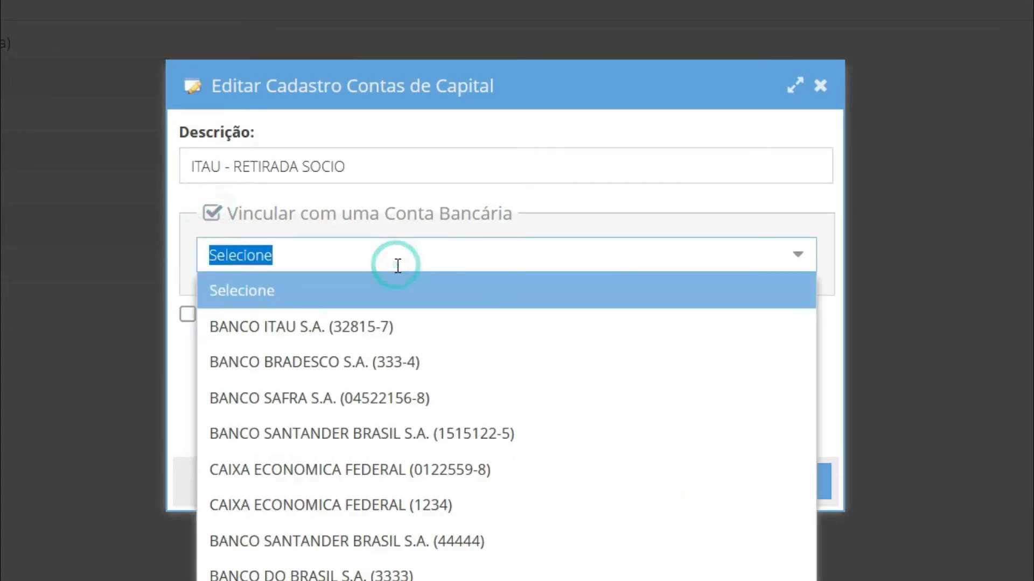
left_click(364, 338)
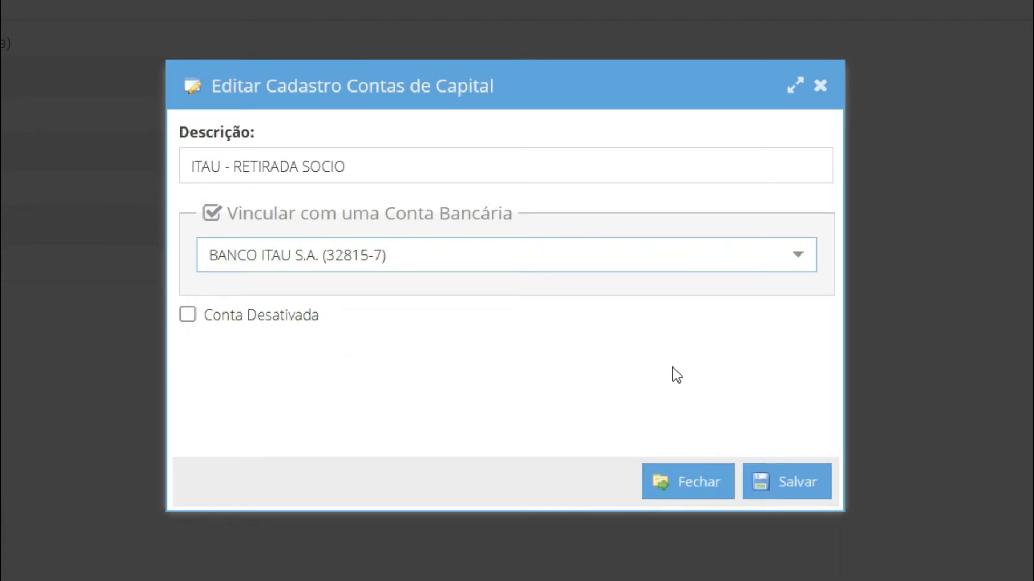
left_click(819, 496)
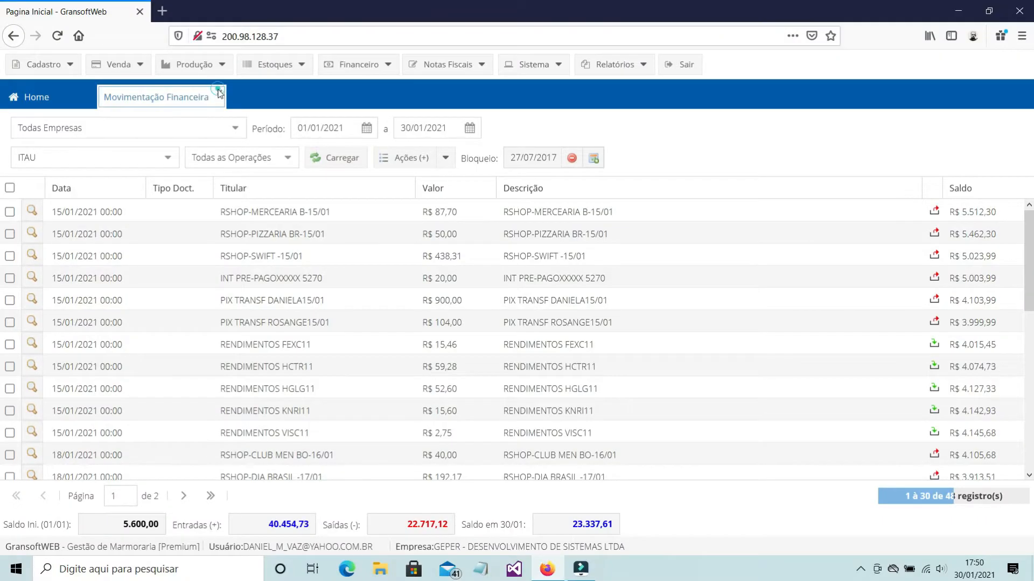
Open the register of capital accounts (Contas de Capital)
left_click(220, 96)
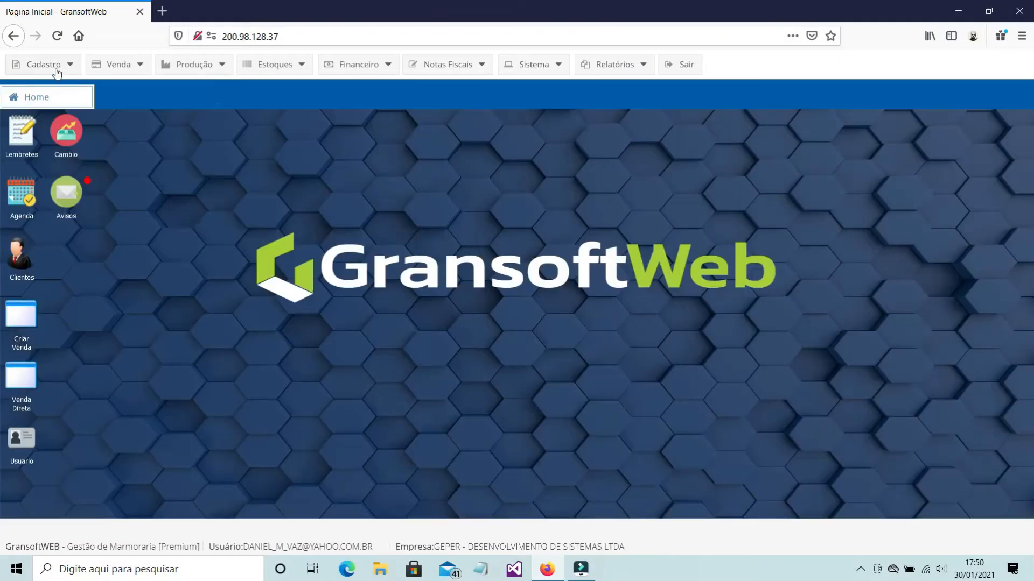
left_click(55, 69)
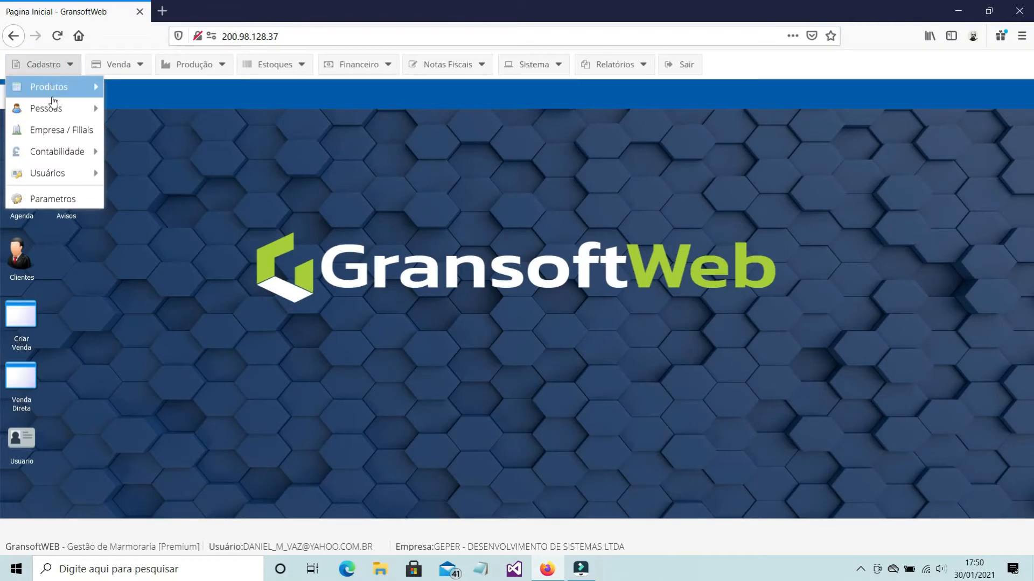
mouse_move(53, 156)
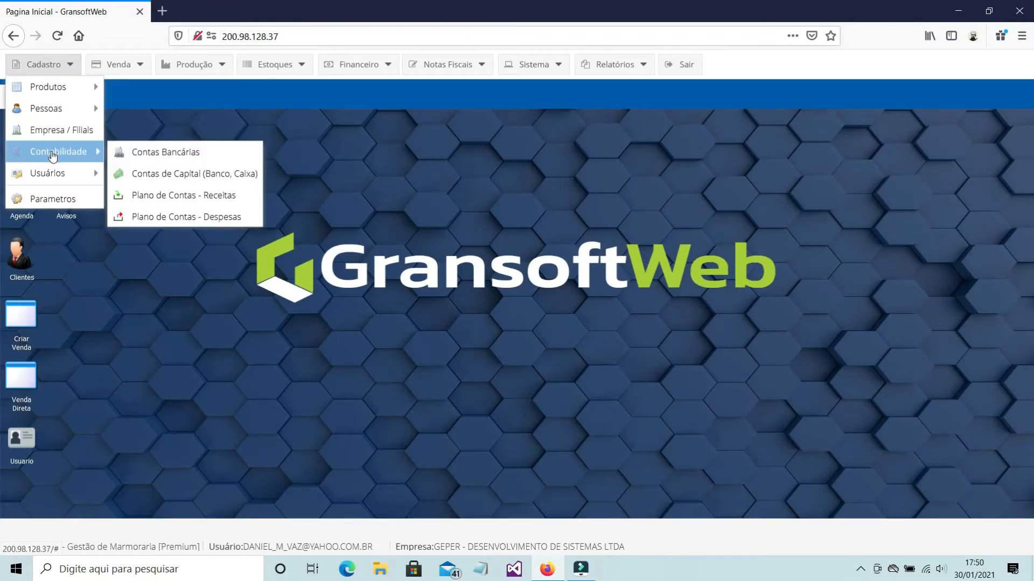
left_click(161, 180)
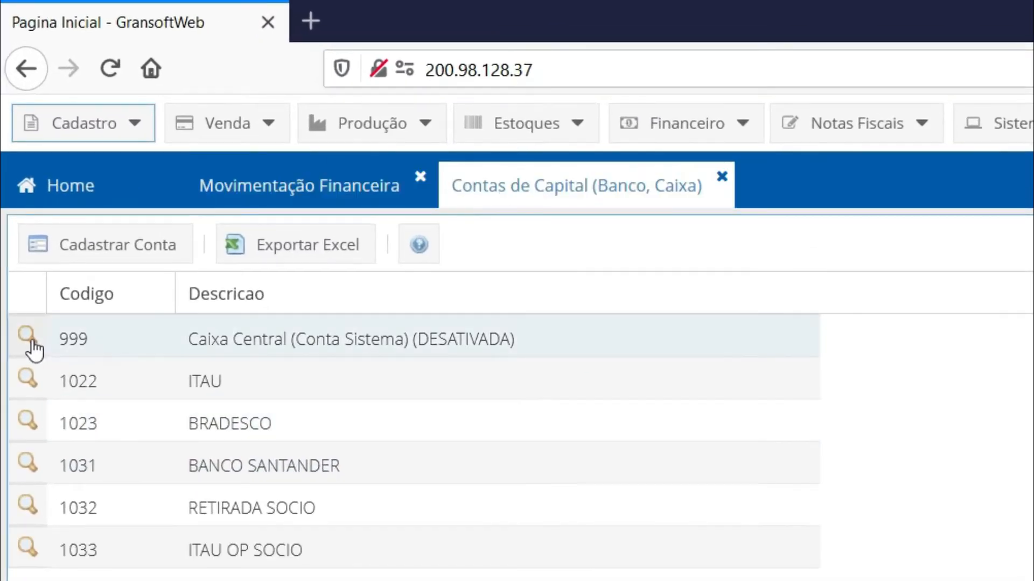
Rename the Caixa Central system account as COFRE DA EMPRESA and save it
left_click(28, 336)
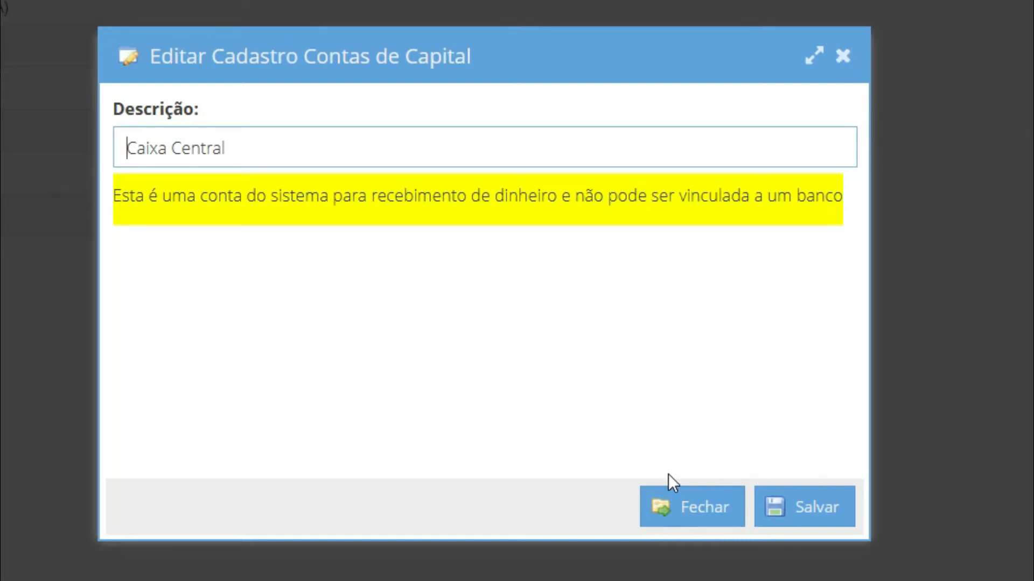
left_click_drag(334, 147, 43, 117)
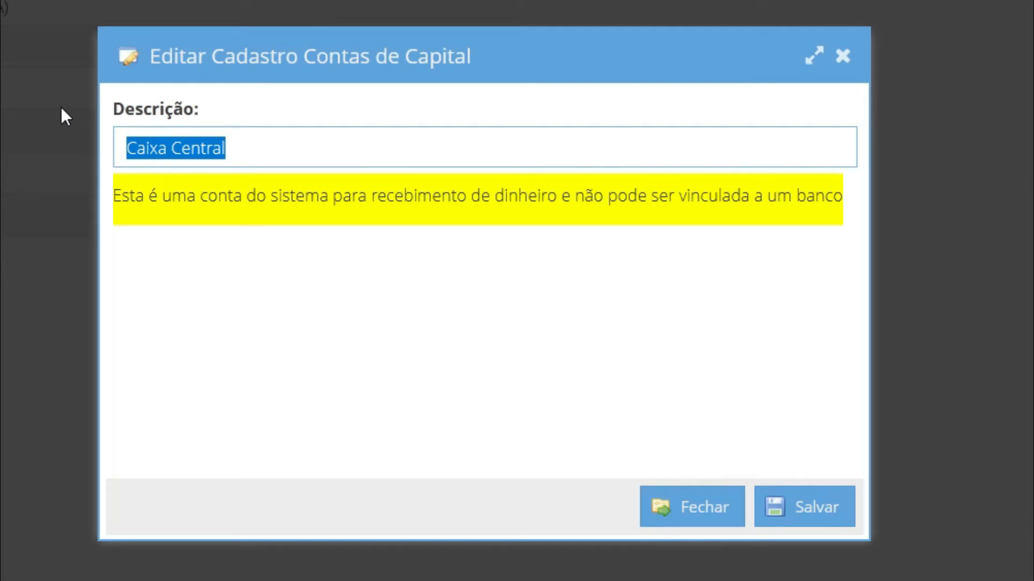
type("ca")
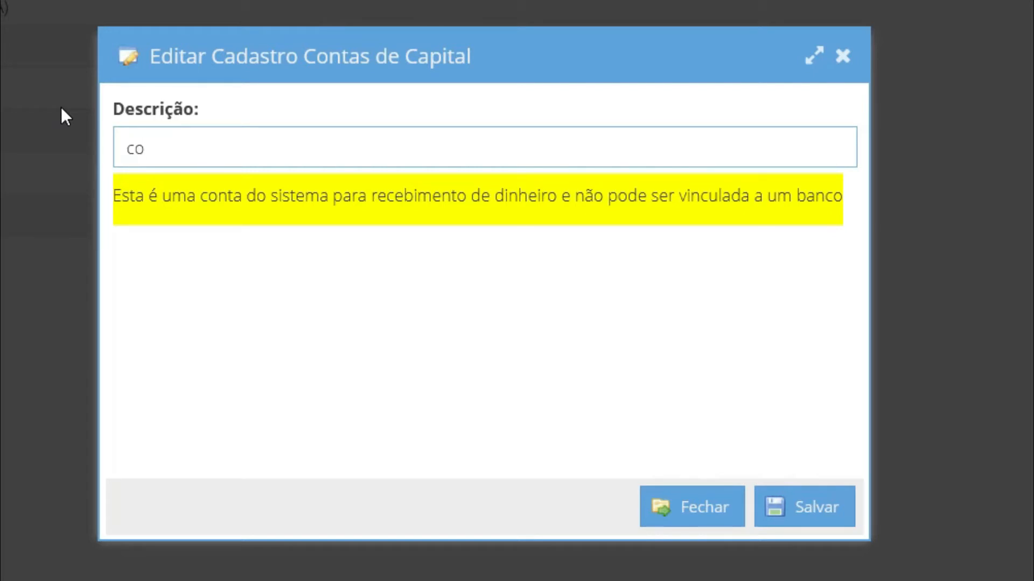
key("BackSpace")
key("BackSpace")
type("COFRE DA EMPRE")
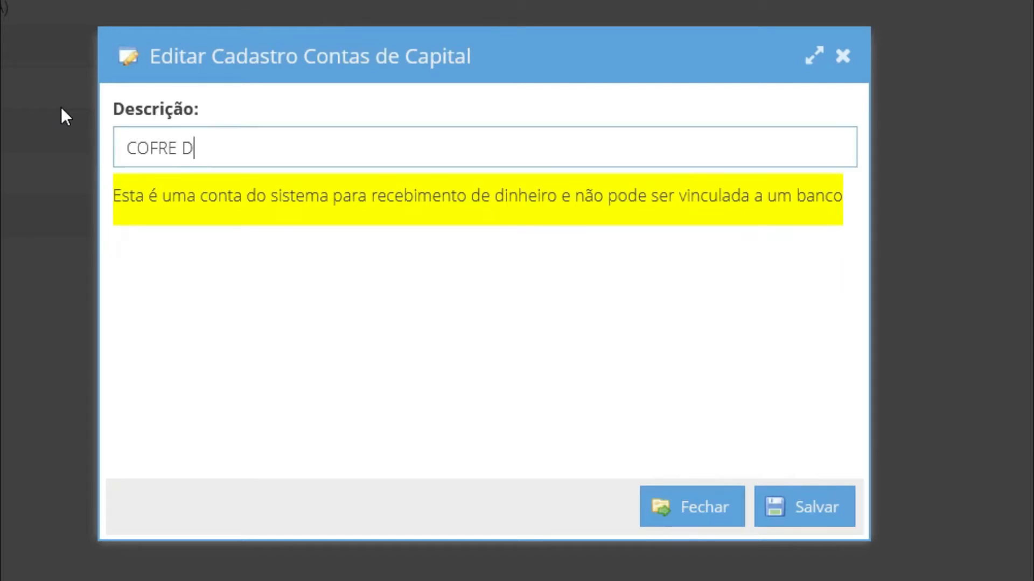
type("SA")
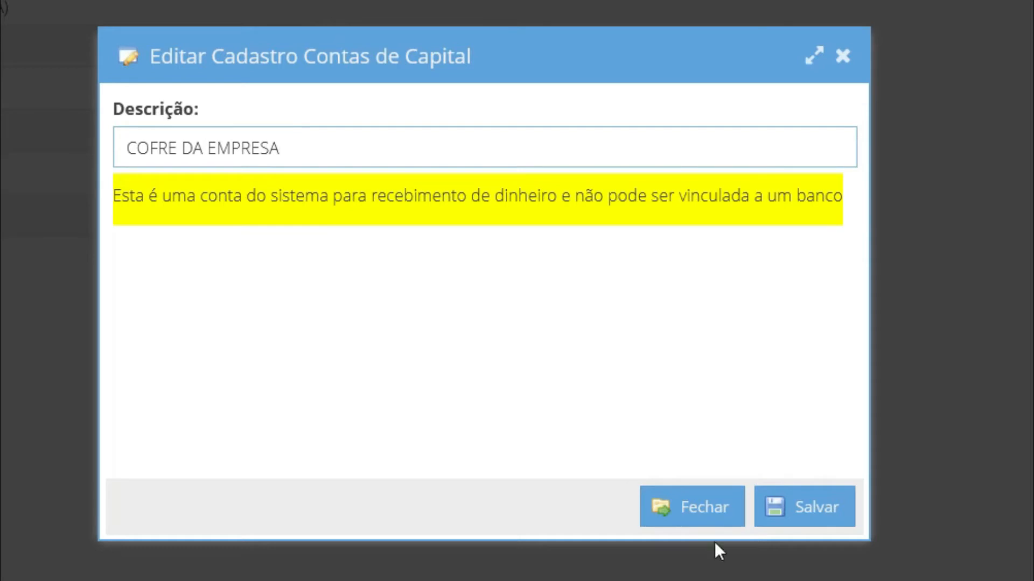
left_click(824, 512)
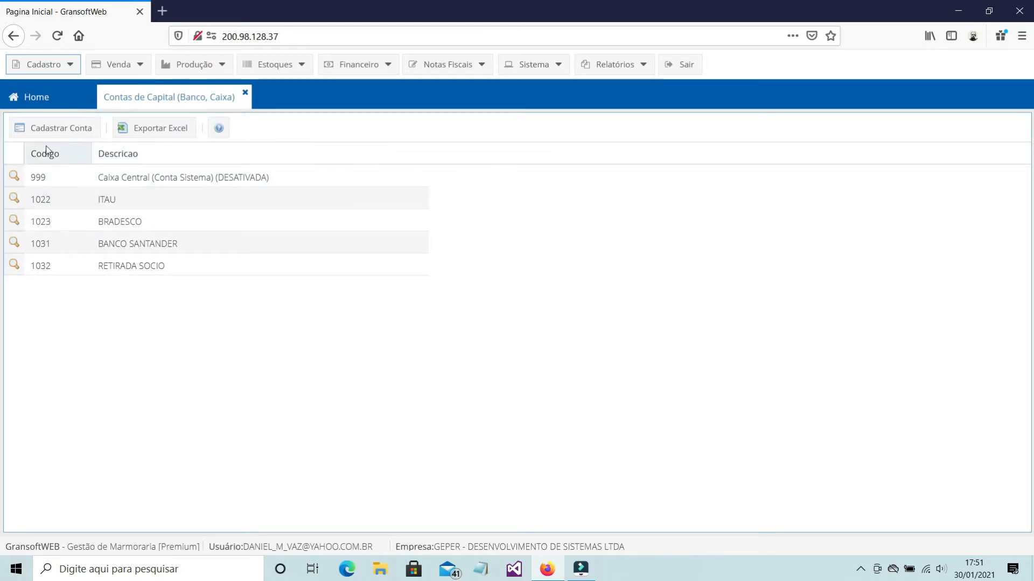
Register the capital account ITAU OP SOCIO, link it to the BANCO ITAU S.A. bank account, and save it
left_click(60, 130)
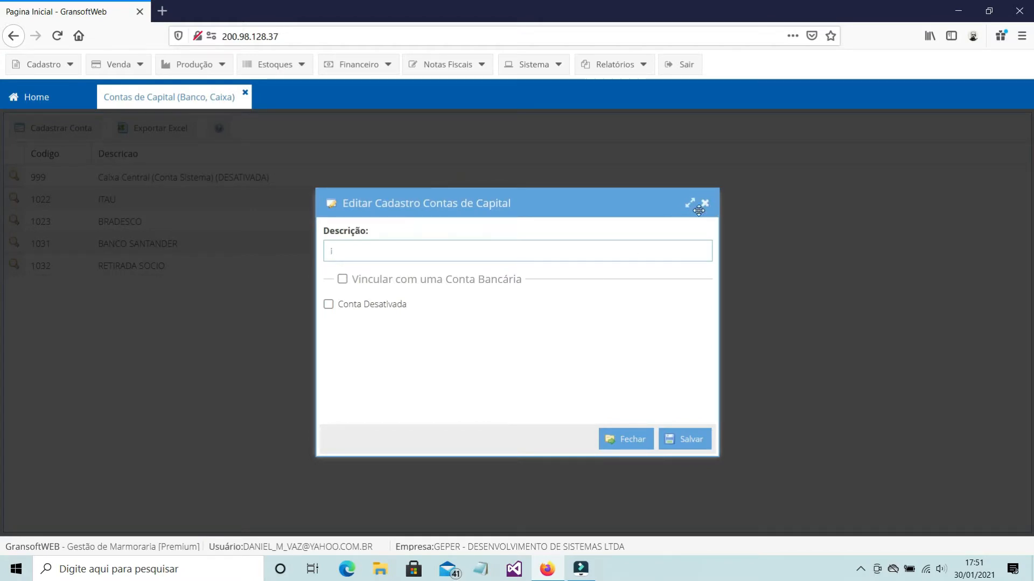
key("BackSpace")
key("BackSpace")
type("ITAU")
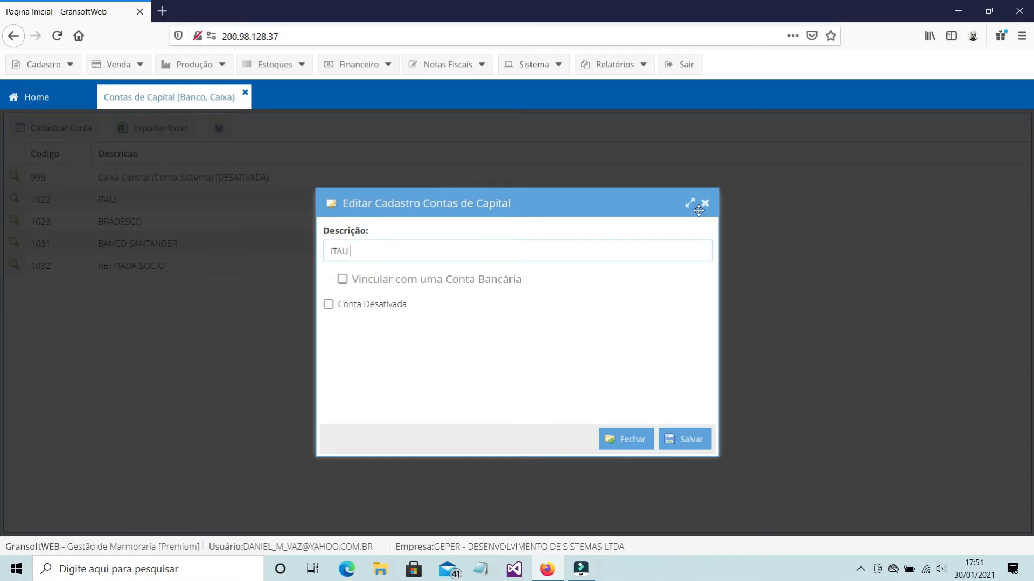
type(" OP SOCIO")
left_click(342, 279)
left_click(695, 308)
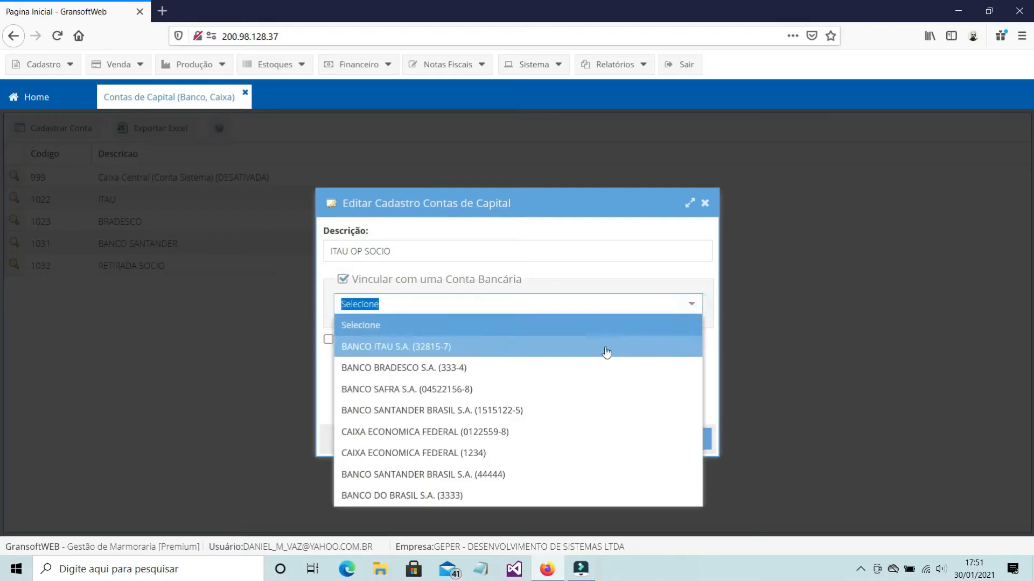
left_click(428, 352)
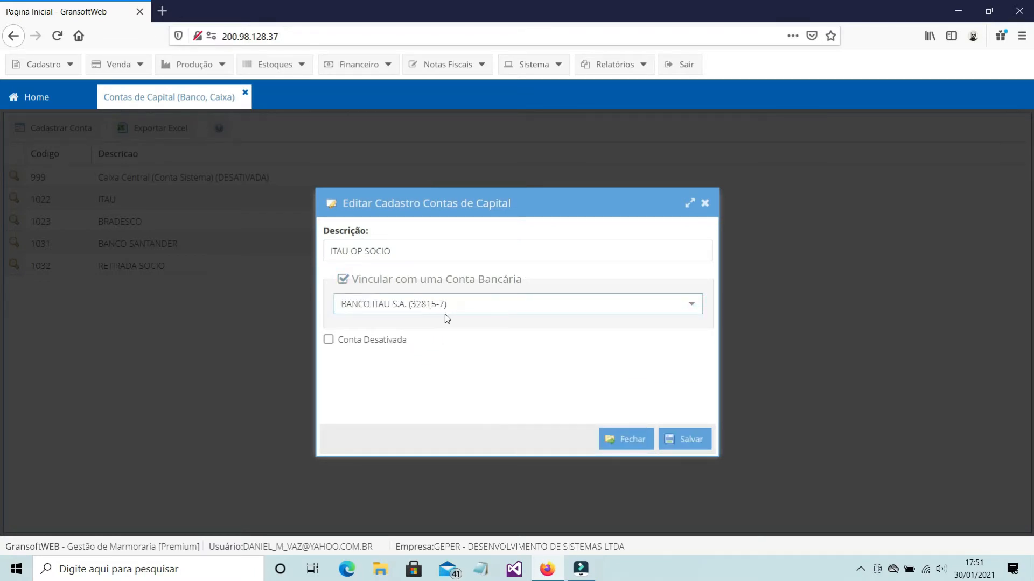
left_click(699, 440)
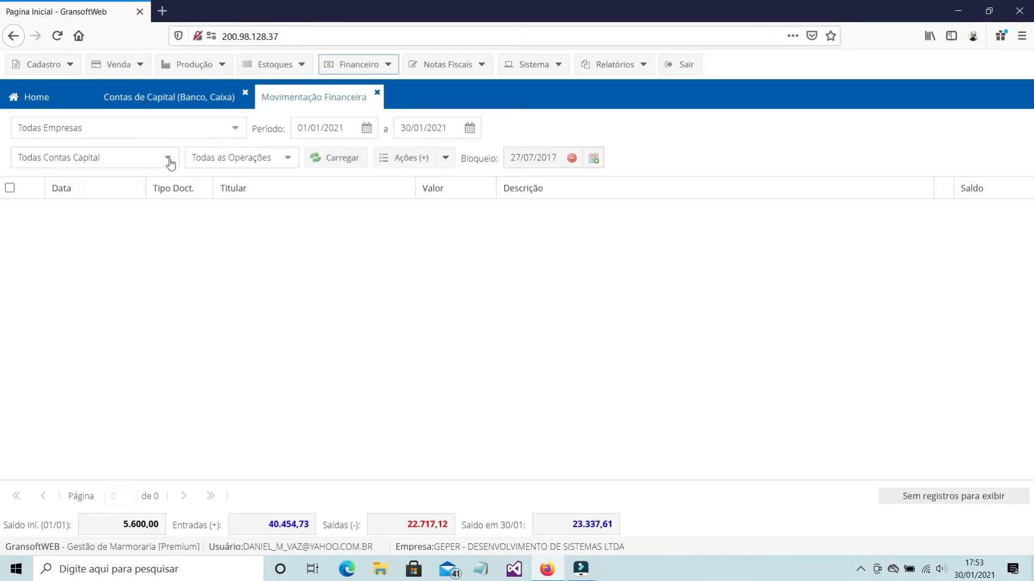
Filter the financial movements by the Banco do Brasil capital account and load them
left_click(168, 159)
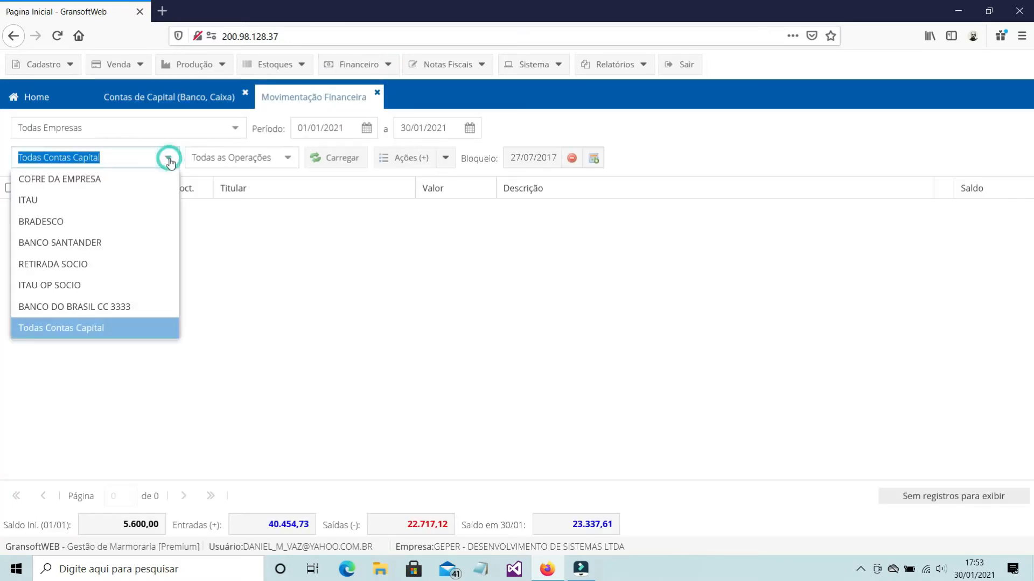
left_click(132, 307)
left_click(346, 162)
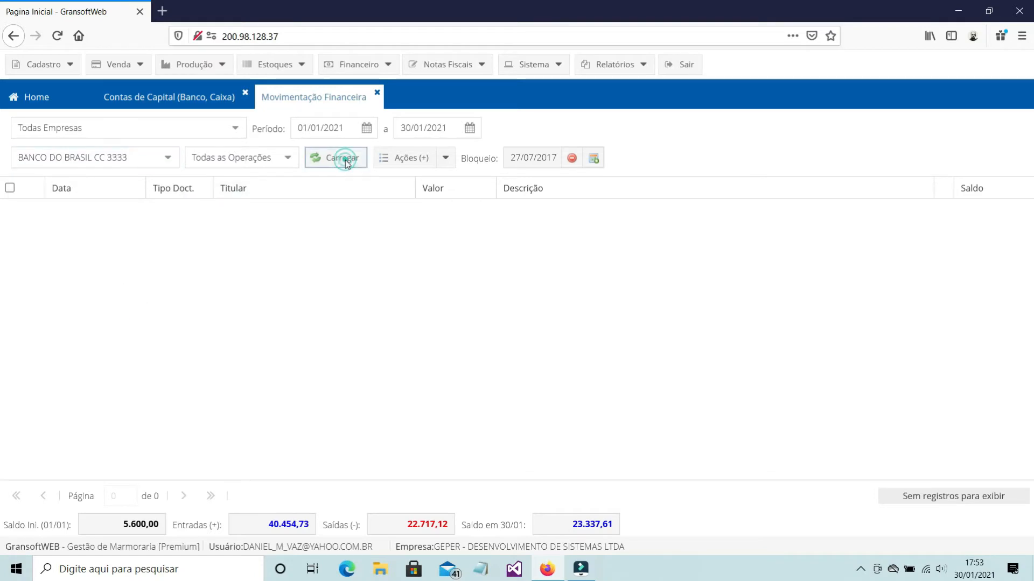
Switch the capital account filter to ITAU and load its movements
left_click(167, 161)
left_click(118, 203)
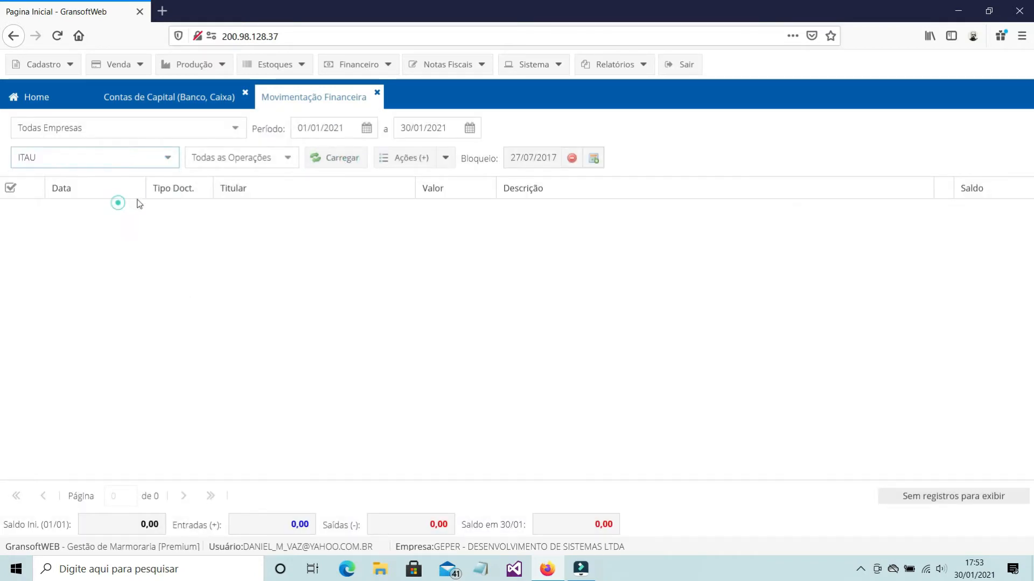
left_click(330, 164)
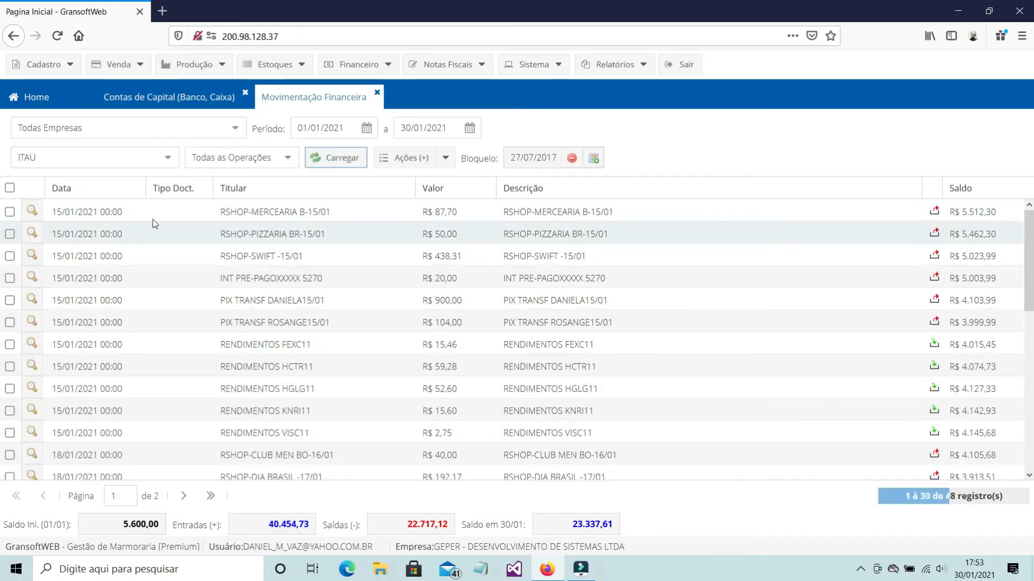
Close and reopen the financial movements screen, and choose the Banco do Brasil account as the capital account filter
left_click(170, 161)
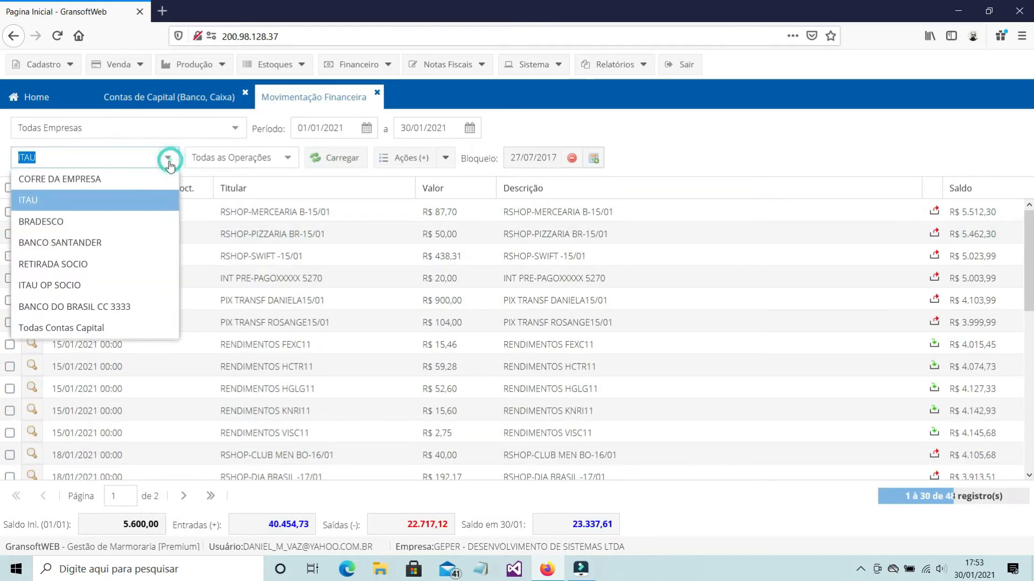
left_click(120, 308)
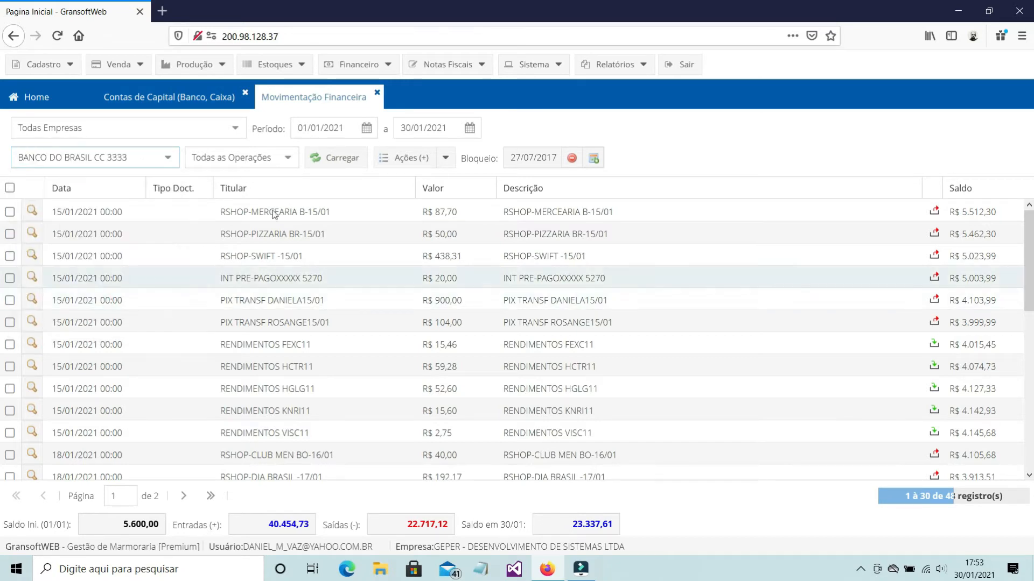
left_click(377, 93)
left_click(356, 65)
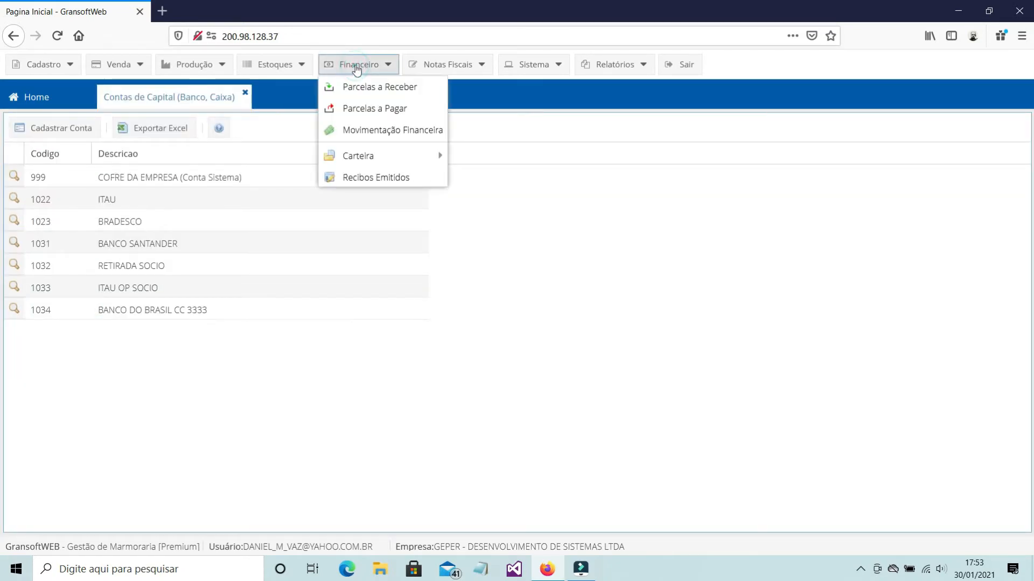
left_click(360, 135)
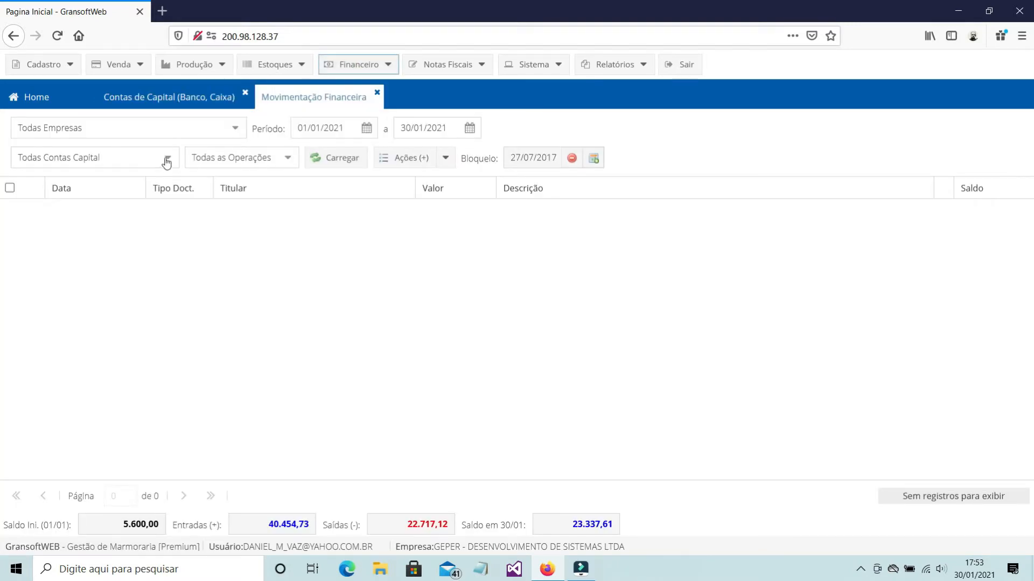
left_click(166, 158)
left_click(121, 310)
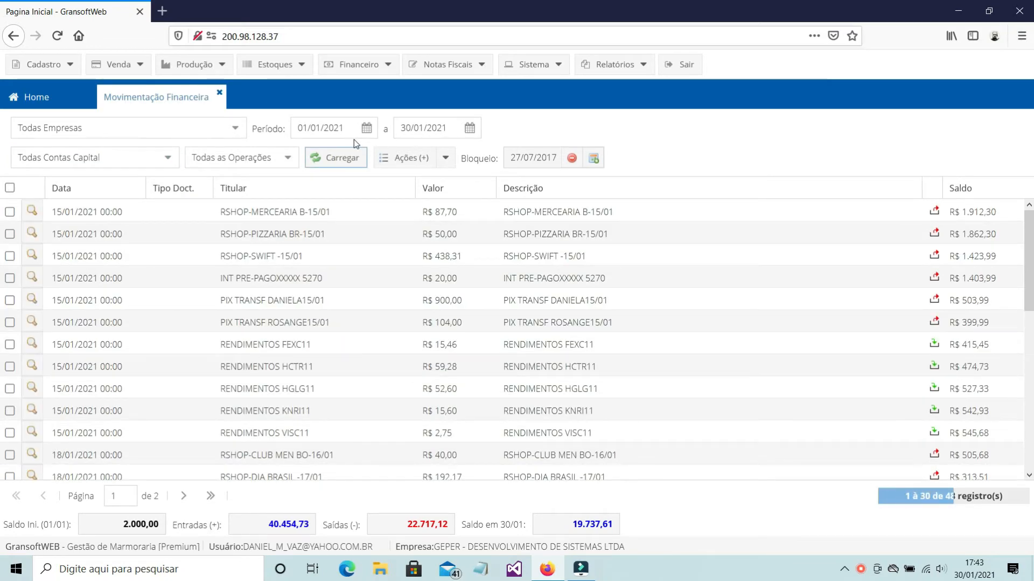
left_click(168, 162)
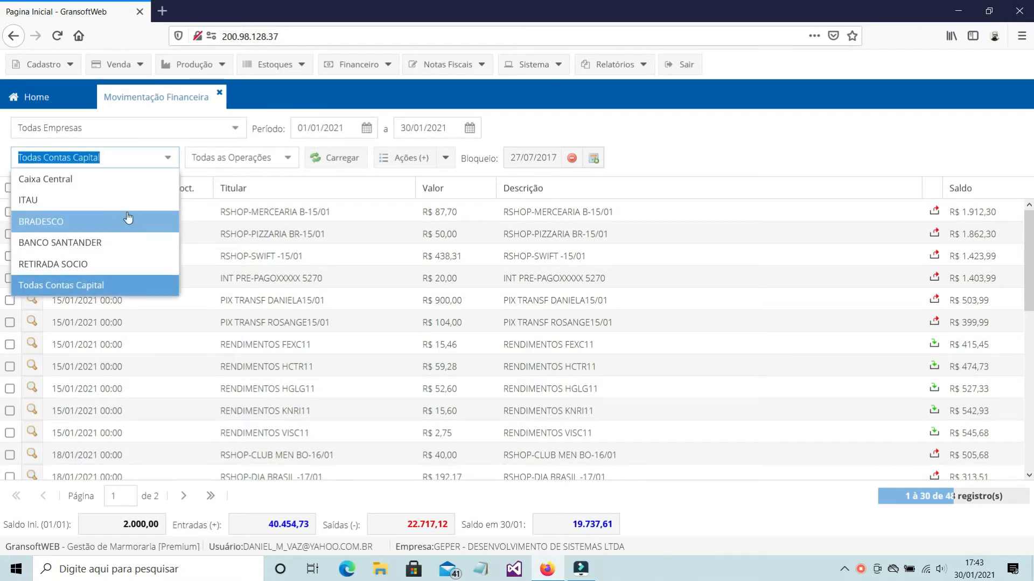
left_click(229, 240)
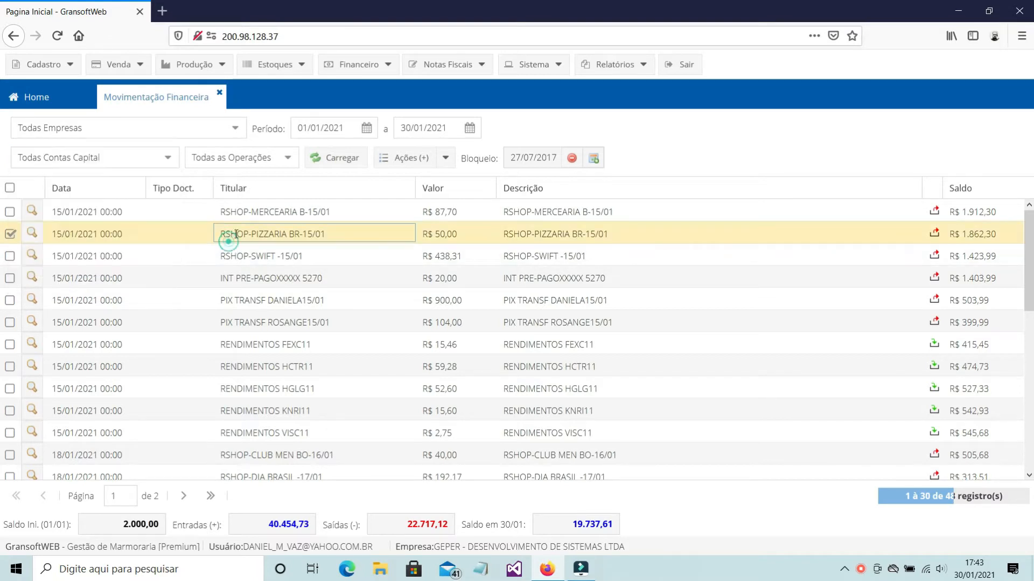
Set the start of the period to 31/12/2020 and load the movements of all companies and capital accounts
left_click(366, 128)
left_click(423, 205)
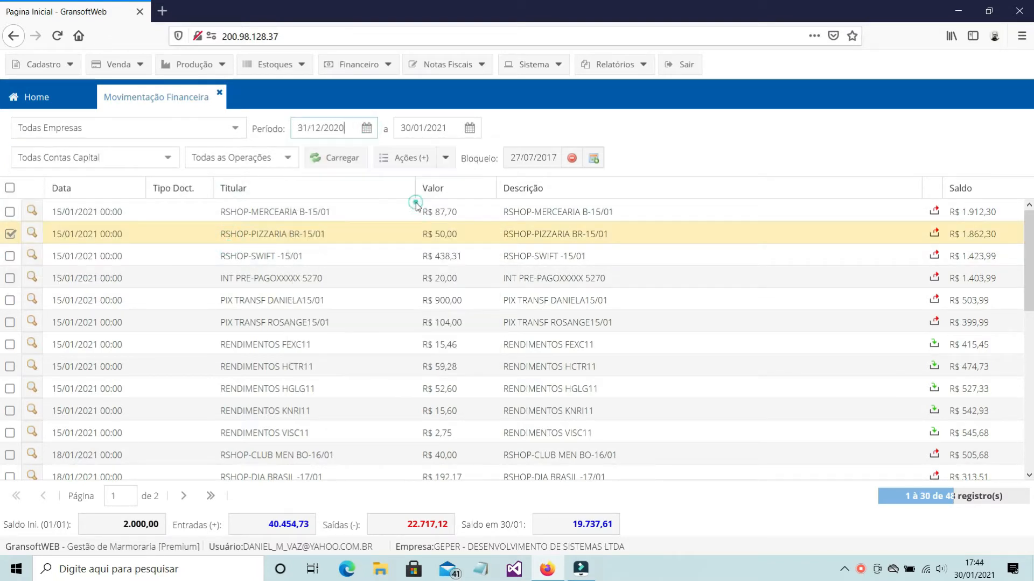
left_click(332, 161)
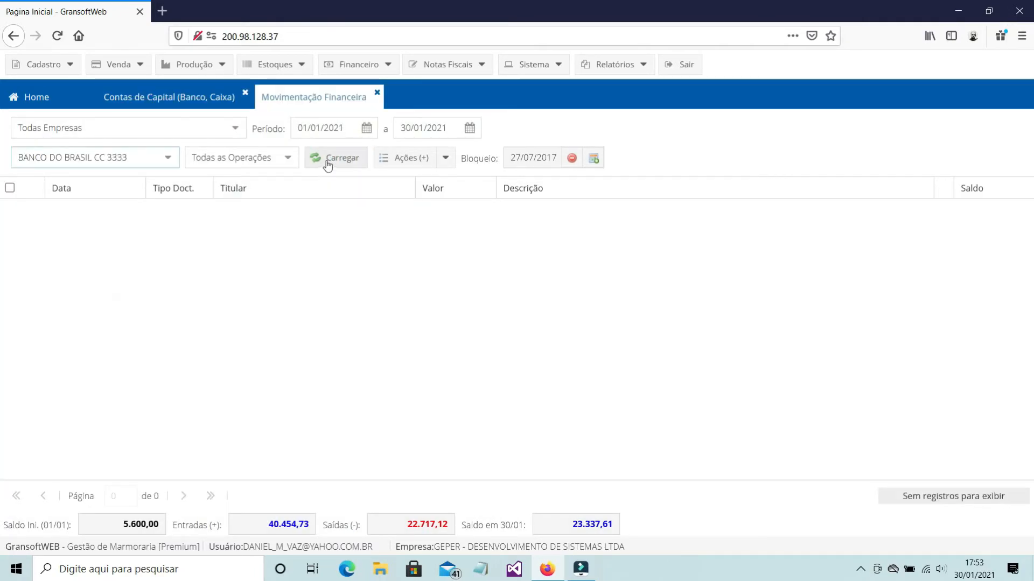
Filter the Banco do Brasil movements by the company GEPER - DESENVOLVIMENTO DE SISTEMAS LTDA from 31/12/2020 and load them
left_click(328, 162)
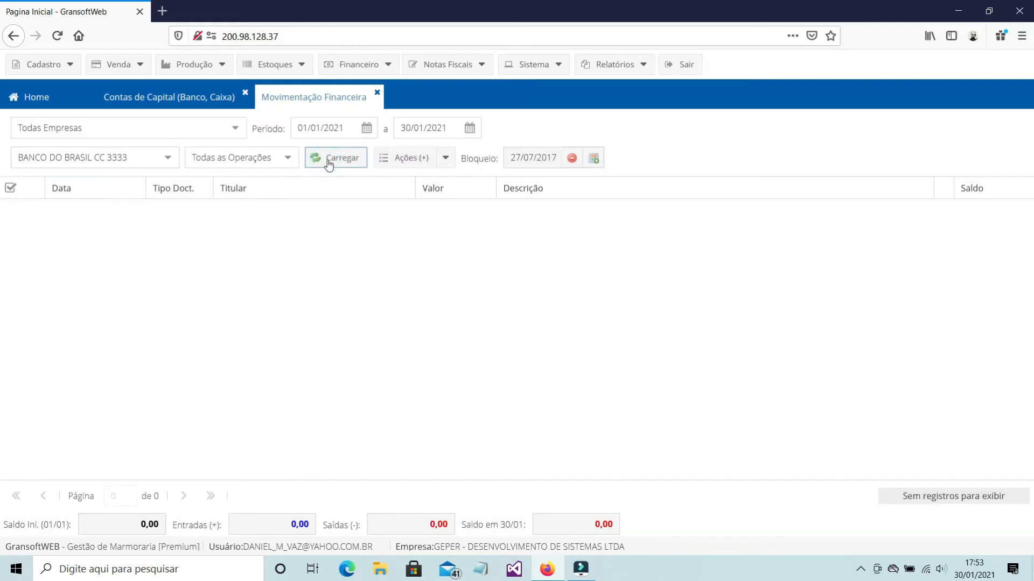
left_click(236, 128)
left_click(150, 169)
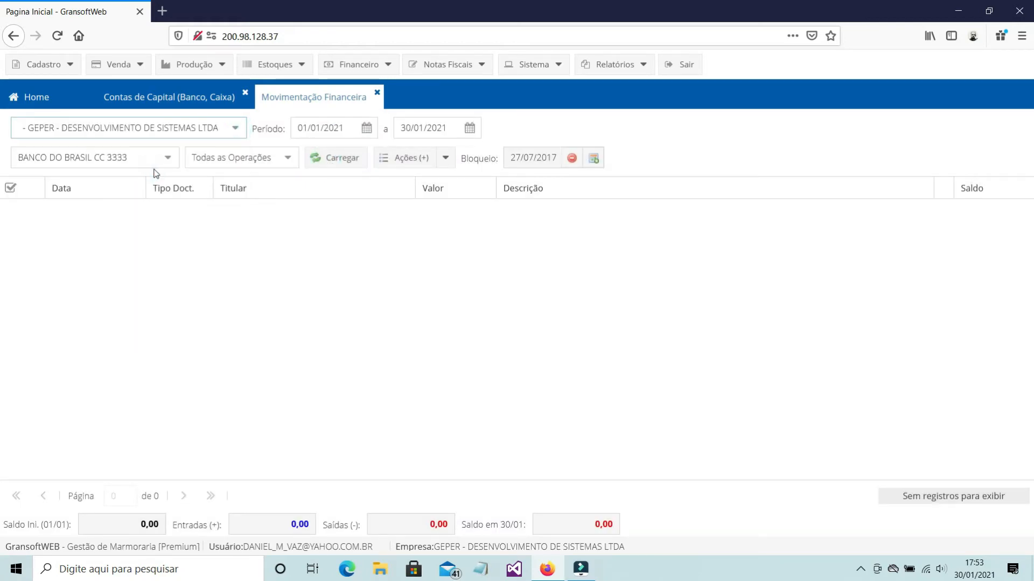
left_click(363, 127)
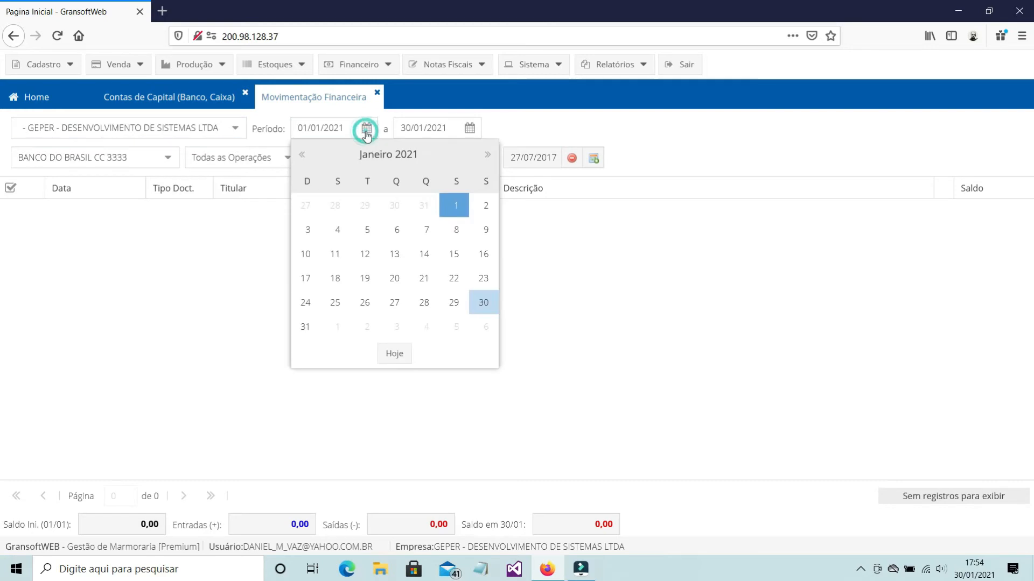
left_click(422, 210)
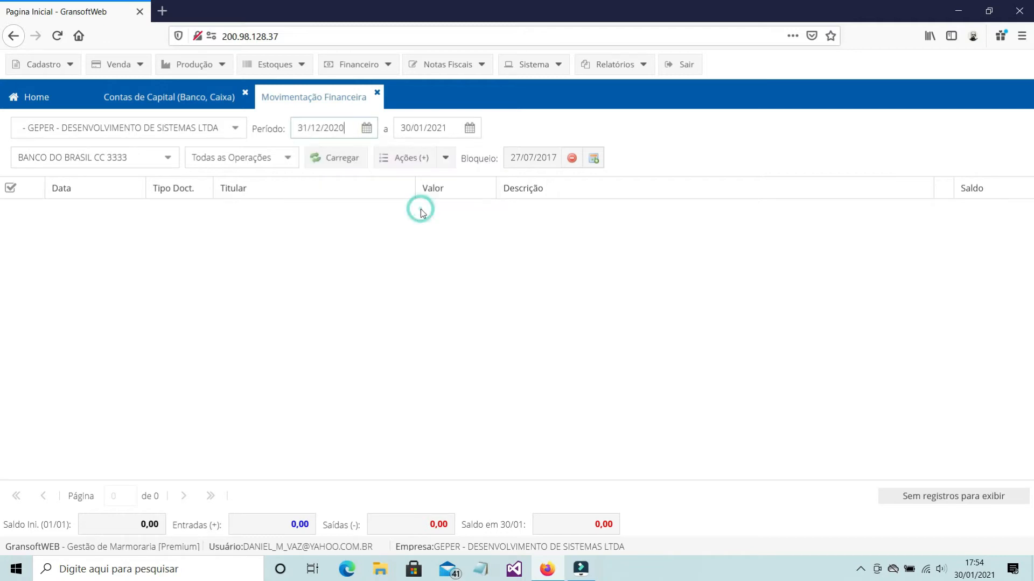
left_click(339, 168)
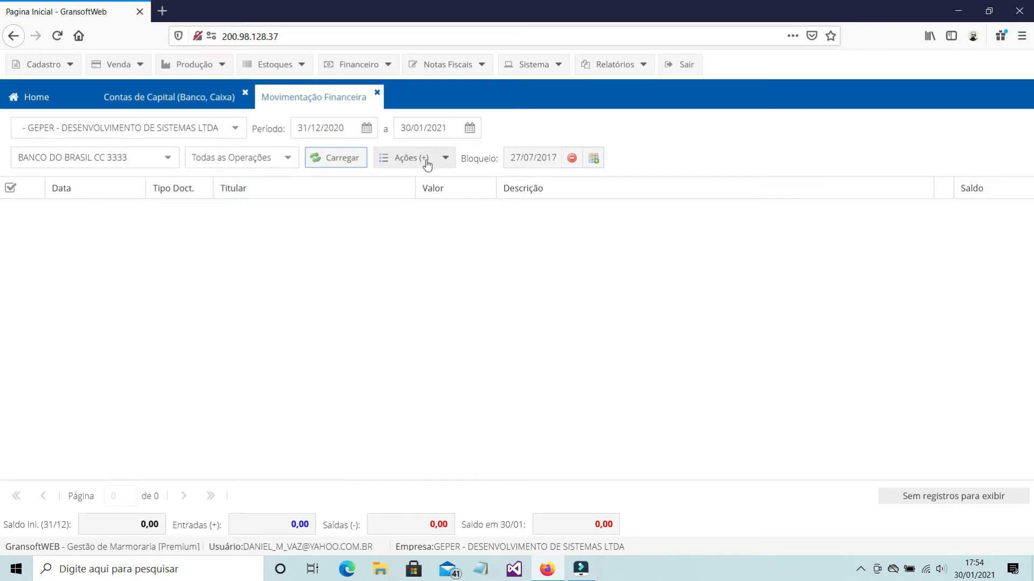
Create an incoming entry with accounting account 122 - Outras Entradas and the company GEPER as holder
left_click(447, 160)
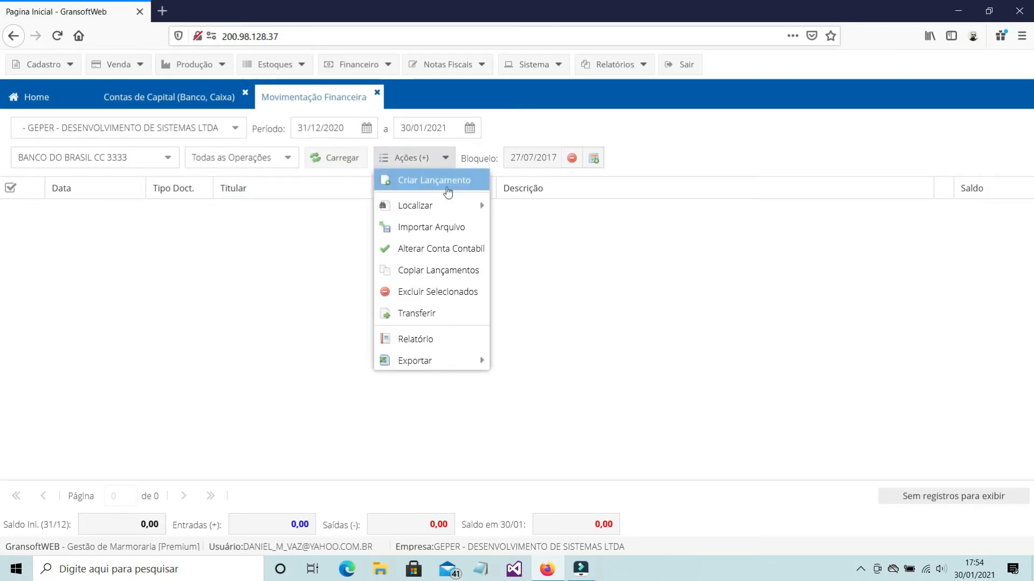
left_click(447, 183)
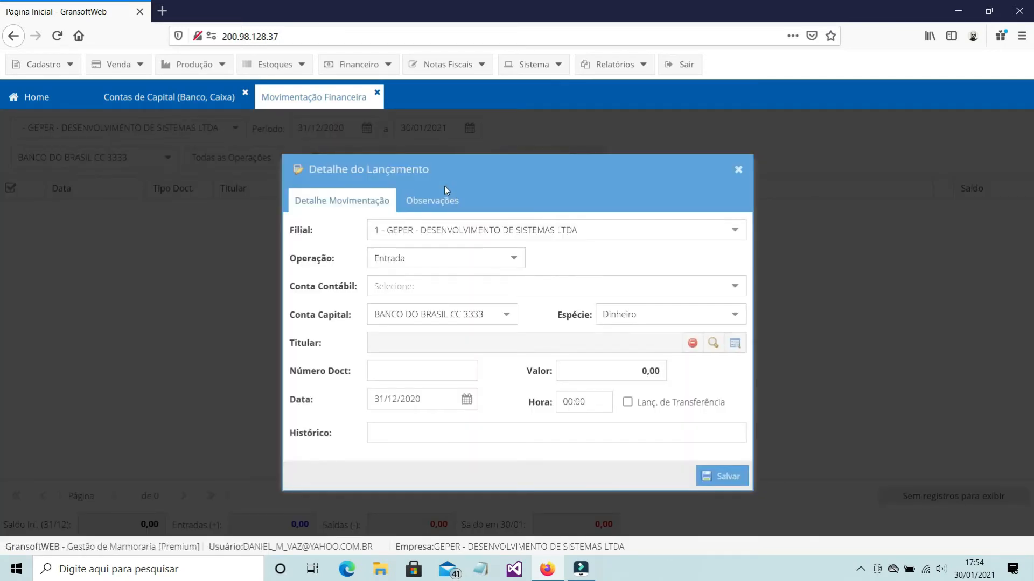
left_click(459, 285)
type("122 - Outras Entradas")
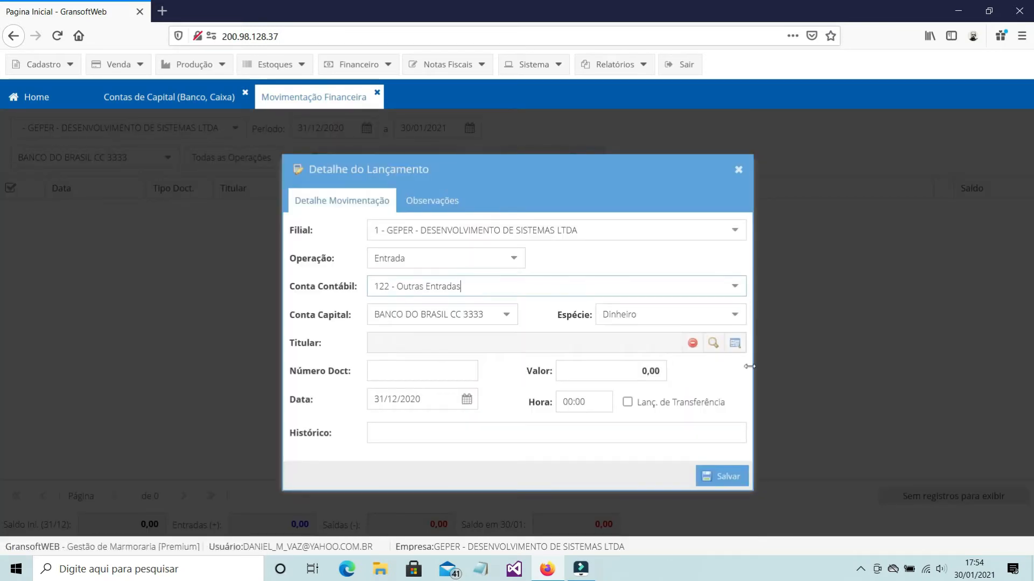
left_click(712, 343)
type("GEPER")
left_click(521, 206)
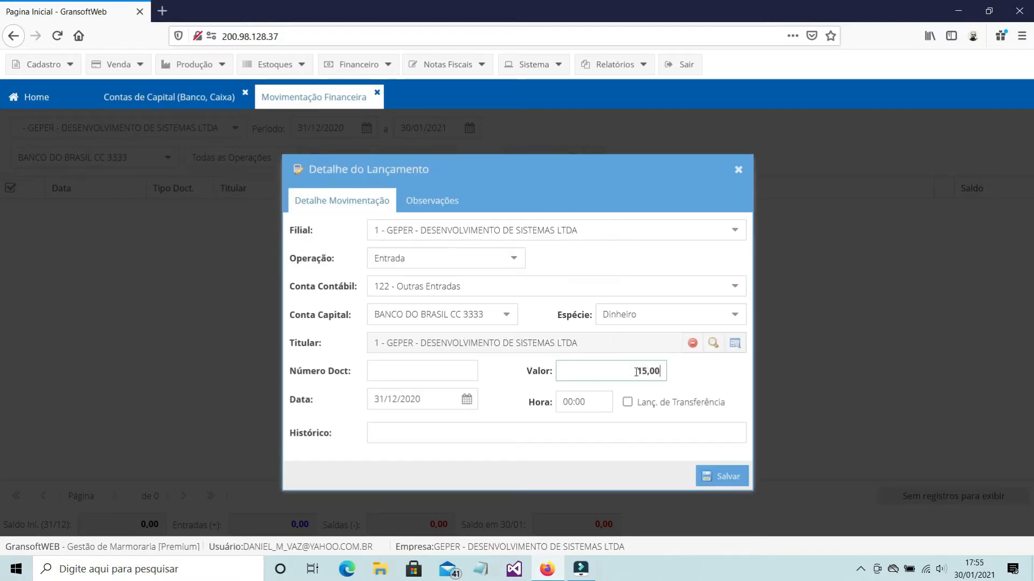
Set the entry's value to 1.500,00 and its history to COMPOSIÇÃO SALDO INICIAL, and save it
type("00")
key("Tab")
left_click(636, 431)
type("COMPOSIÇÃO SALDO INICIAL")
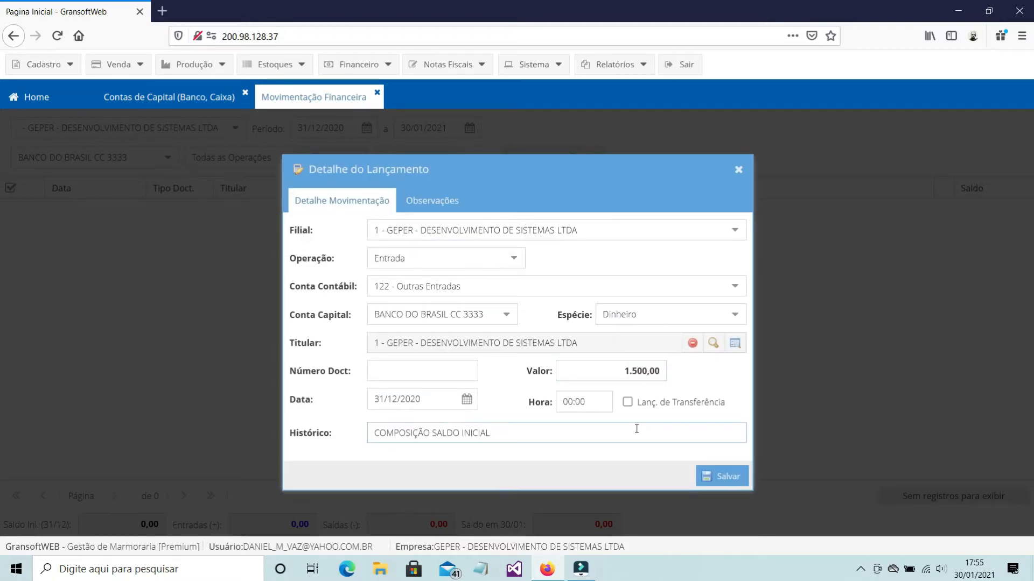
left_click(726, 477)
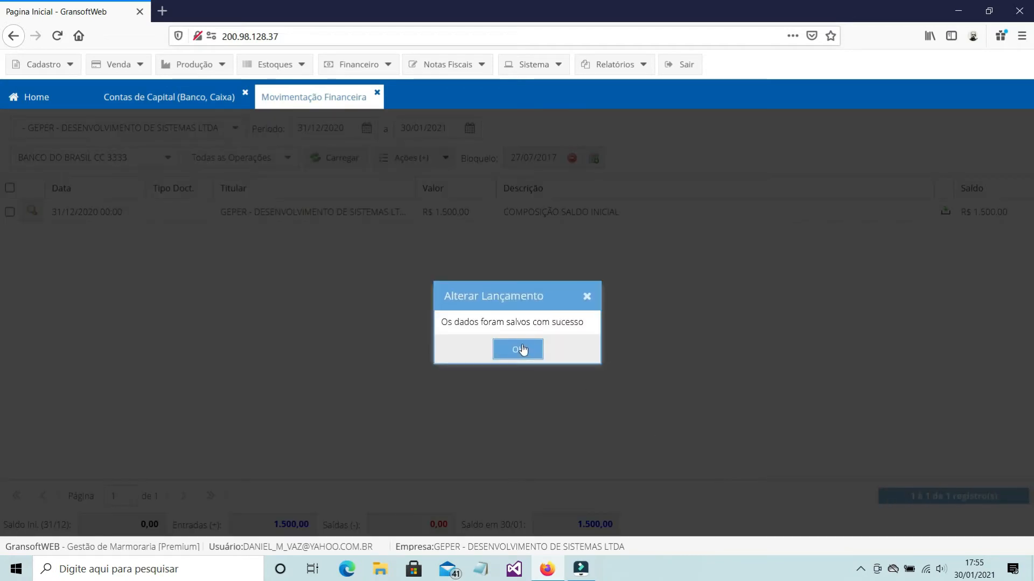
left_click(520, 349)
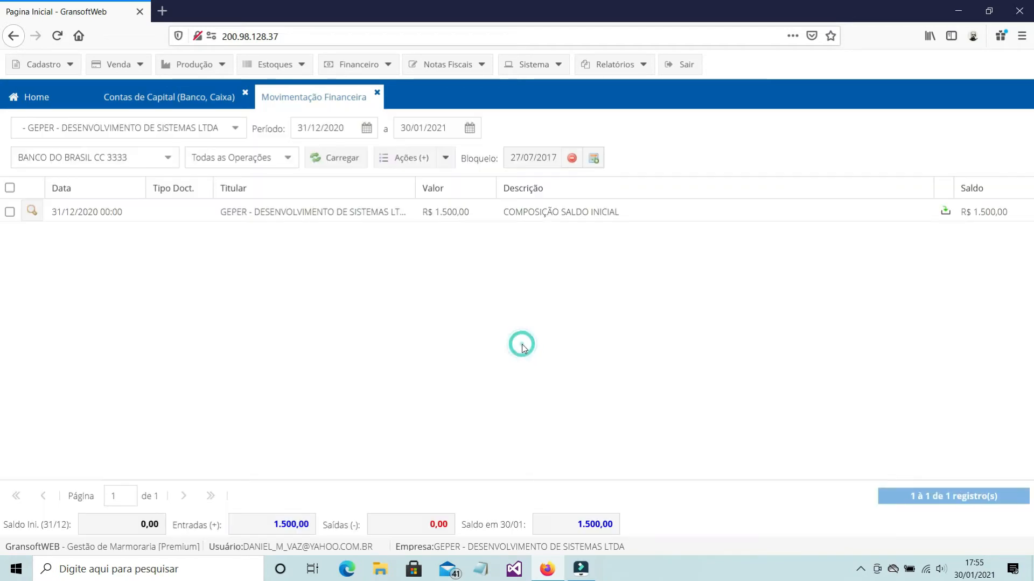
Set the start of the period back to 01/01/2021 and reload the Banco do Brasil movements
left_click(368, 131)
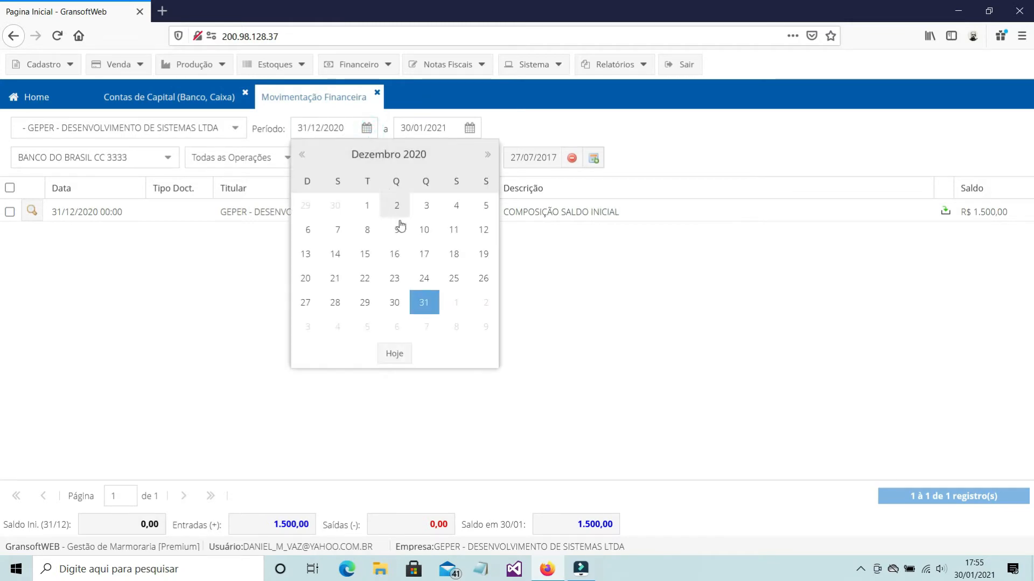
left_click(457, 305)
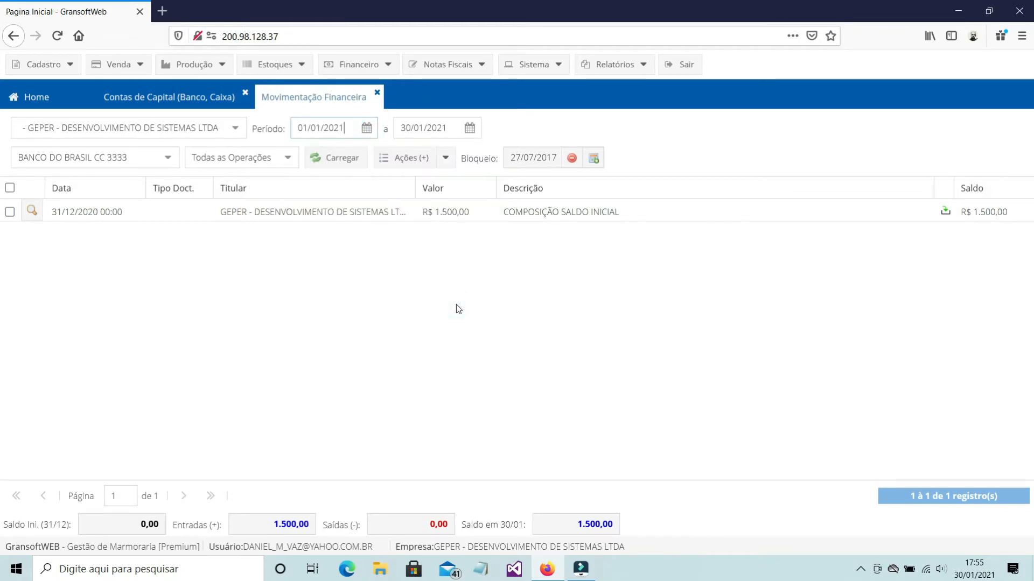
left_click(353, 160)
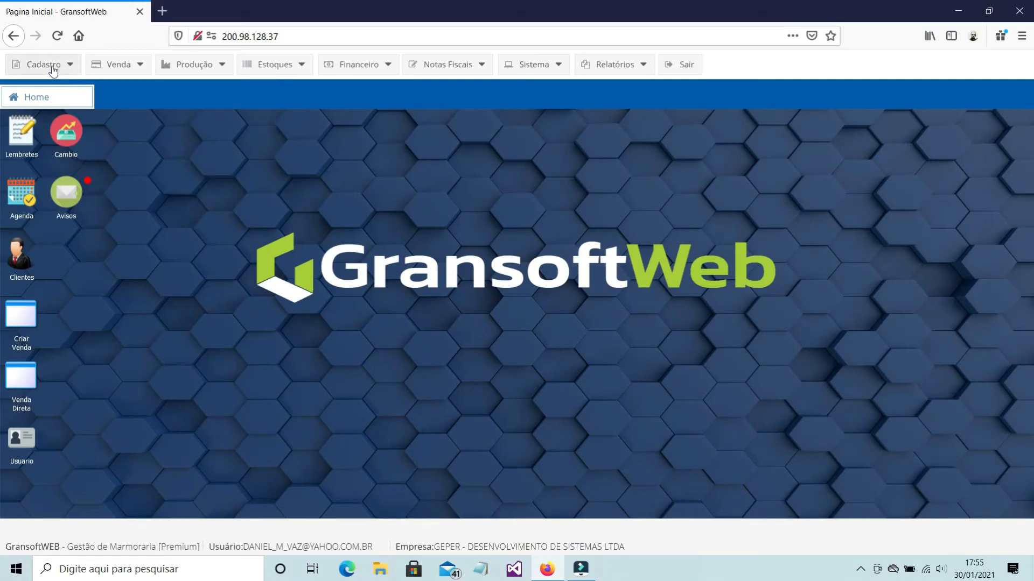
Open the expense chart of accounts and examine the accounts under Desp Administrativas and its Consultoria group
left_click(53, 69)
mouse_move(61, 155)
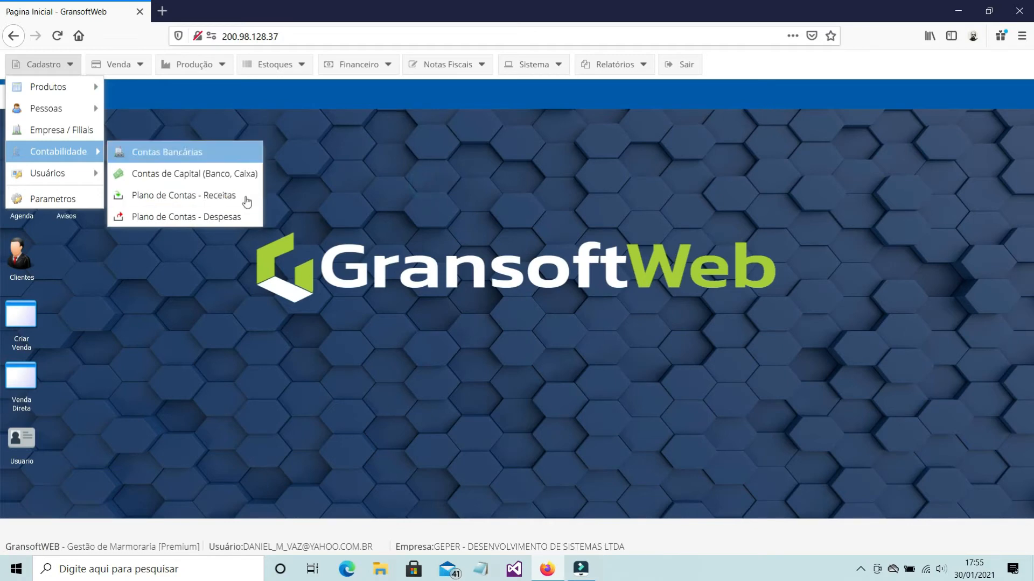
left_click(224, 197)
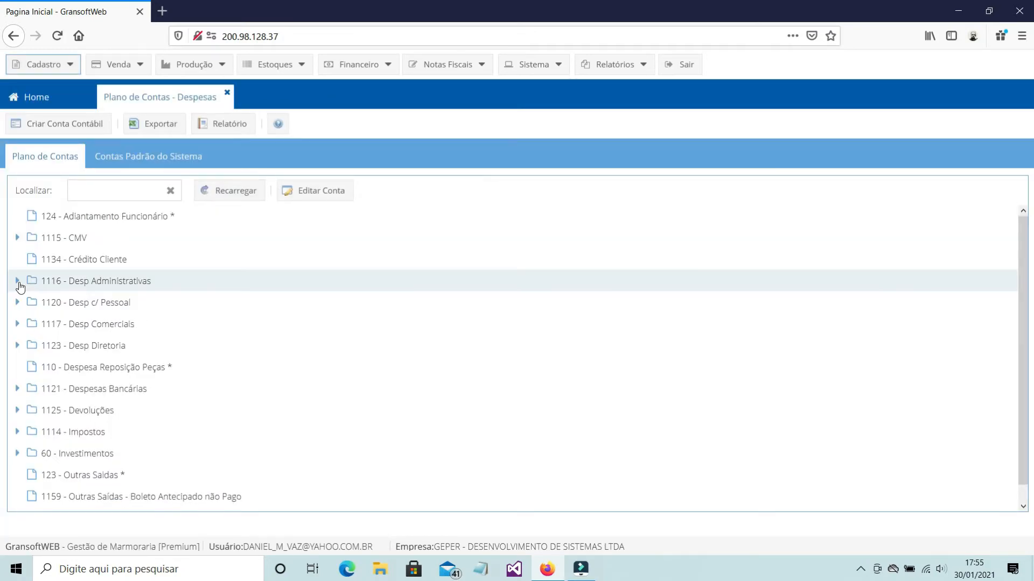
left_click(18, 280)
scroll(279, 330, "down", 5)
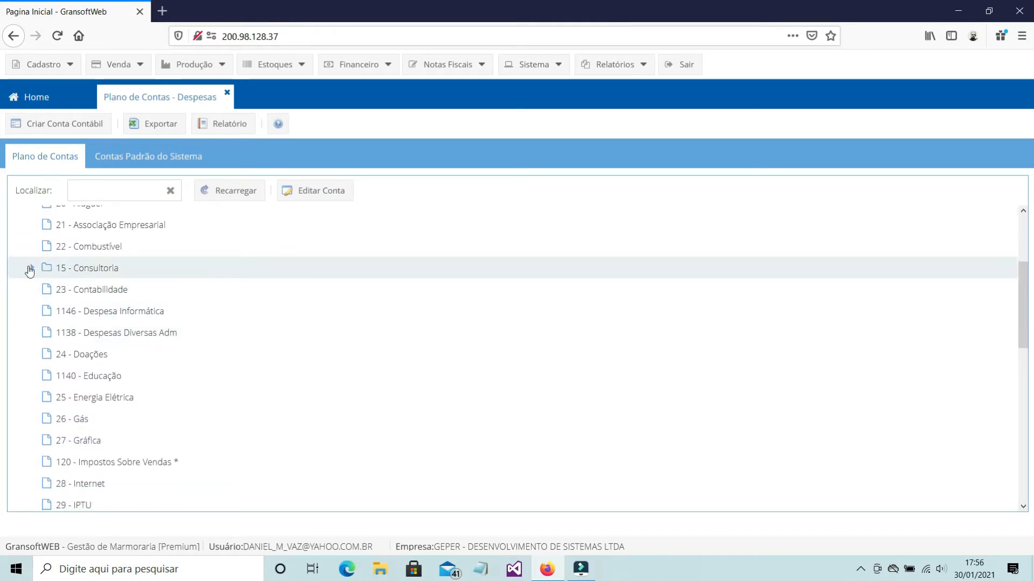
left_click(31, 268)
scroll(393, 338, "down", 5)
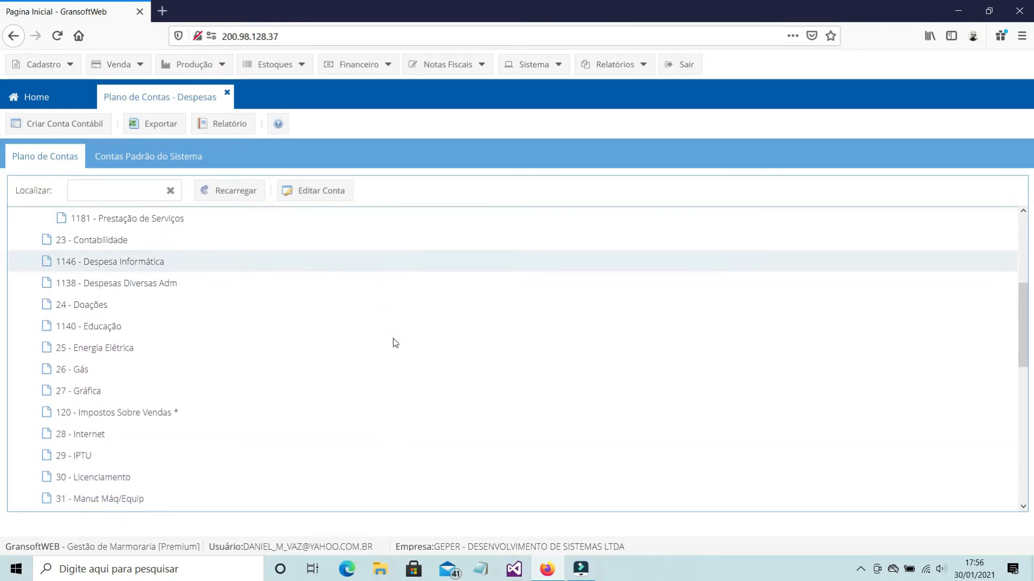
scroll(395, 343, "up", 9)
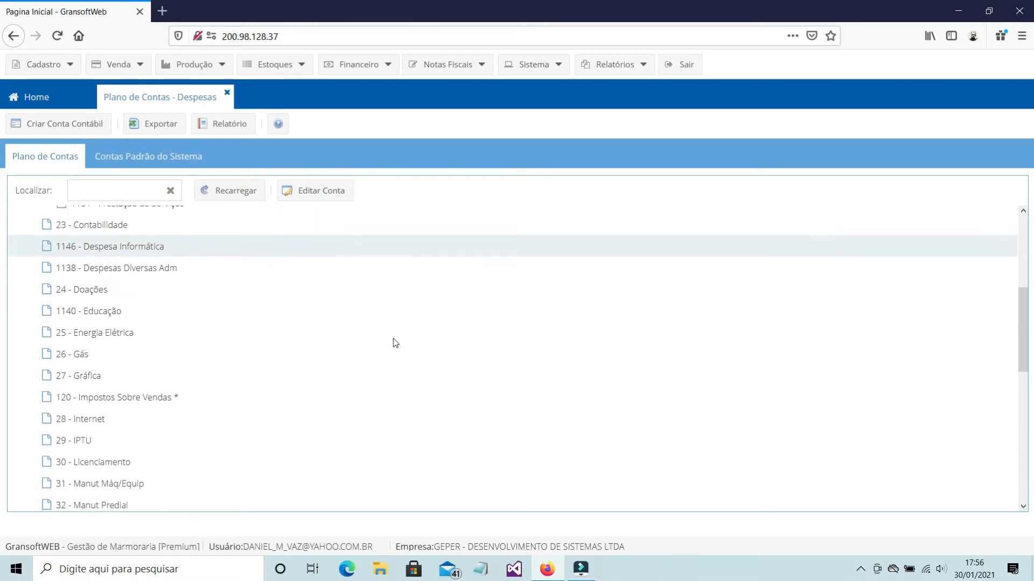
scroll(396, 343, "up", 1)
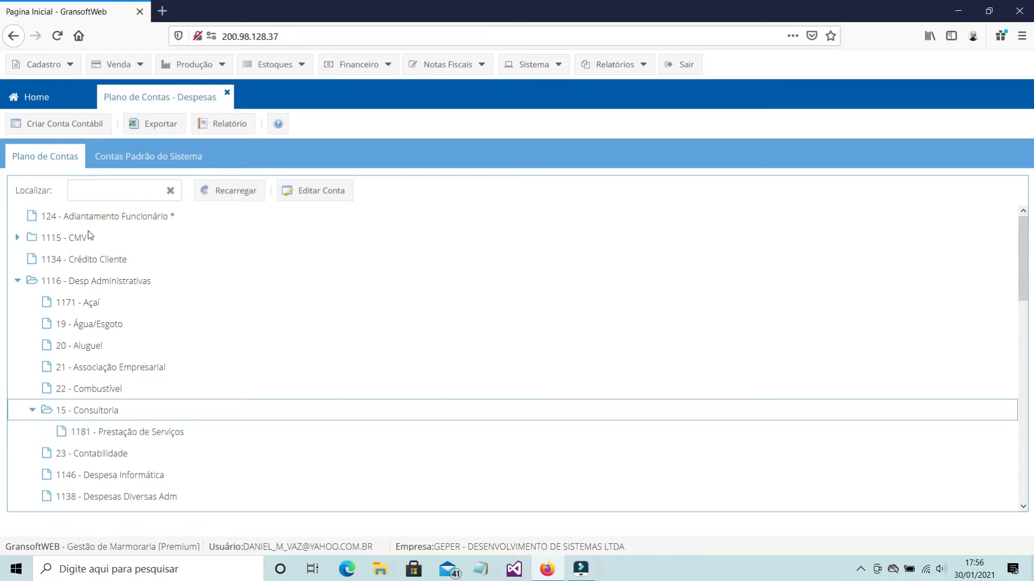
Collapse Desp Administrativas, view the accounts under Desp Comerciais, and close the expense chart of accounts
left_click(18, 281)
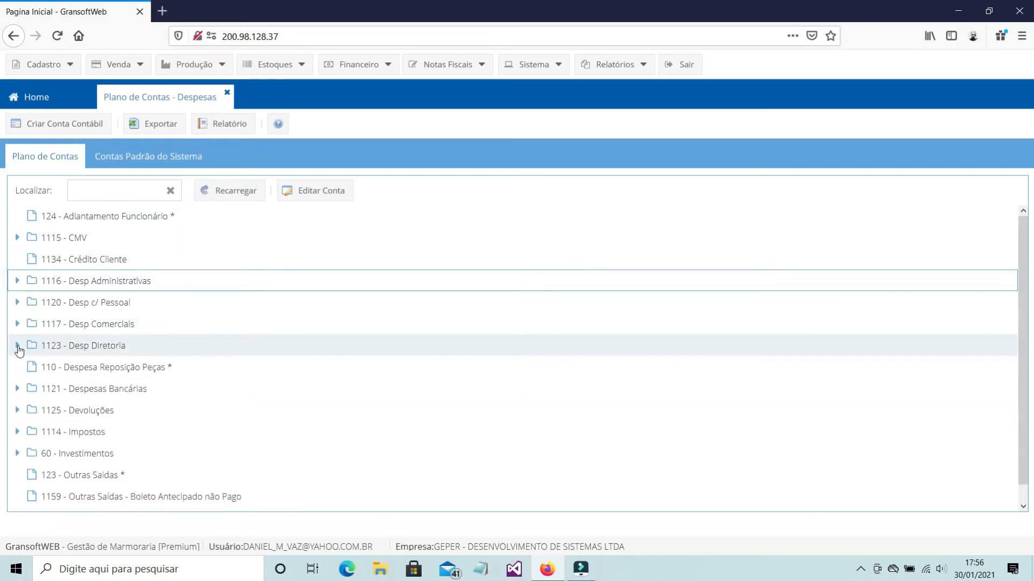
left_click(20, 325)
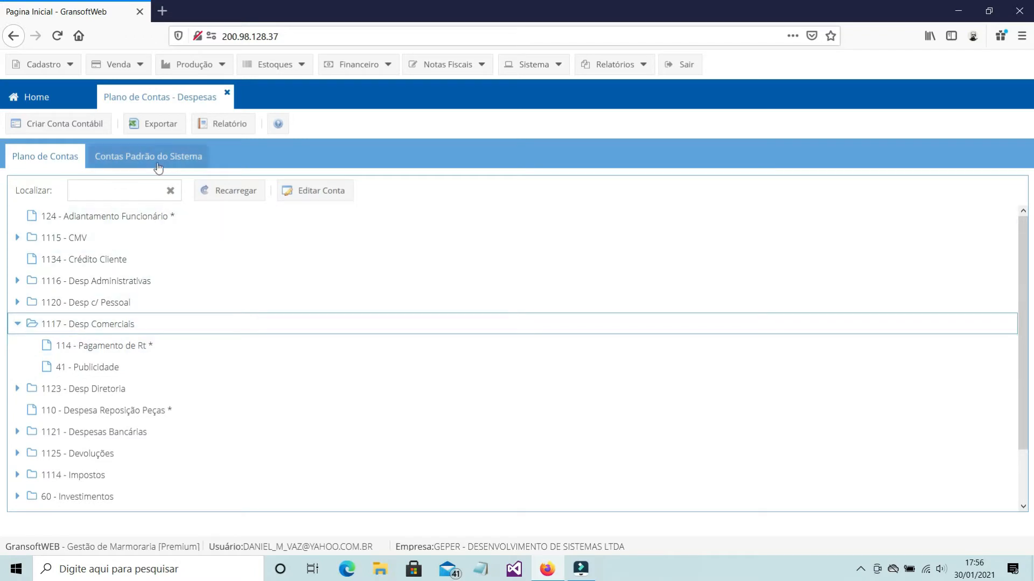
left_click(18, 324)
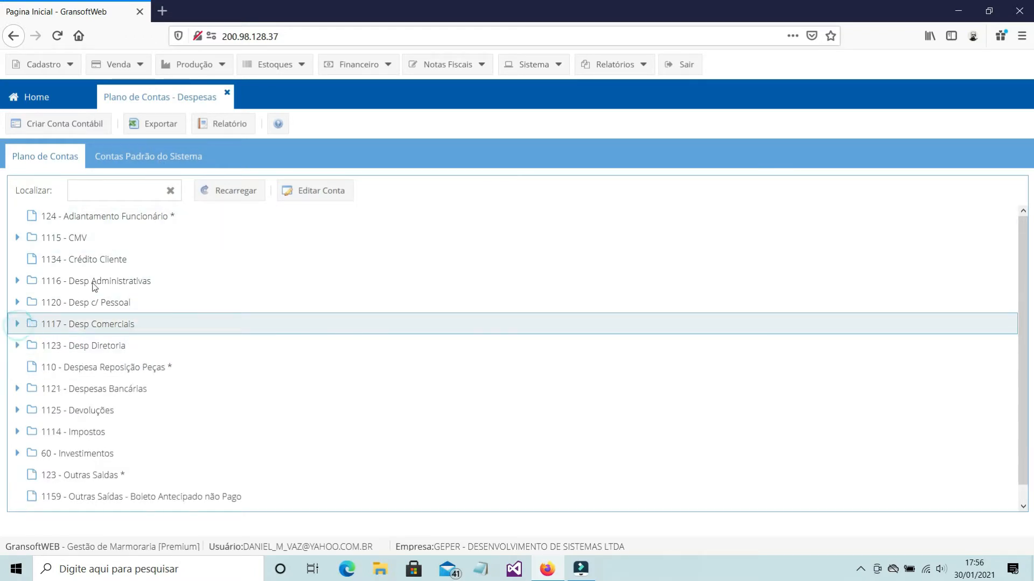
left_click(227, 93)
Open the financial movements and load them for the company GEPER - DESENVOLVIMENTO DE SISTEMAS LTDA
left_click(357, 63)
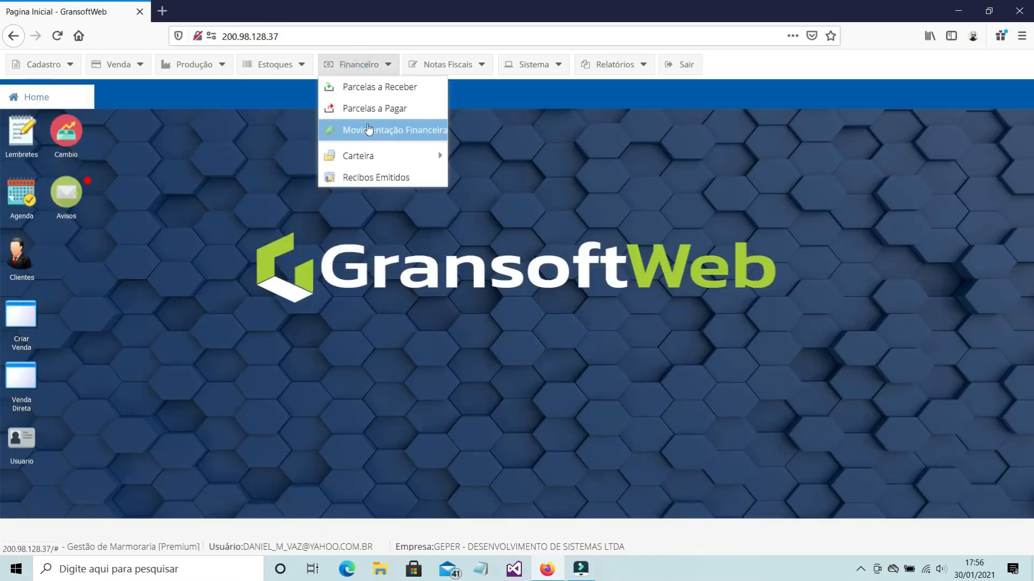
left_click(368, 130)
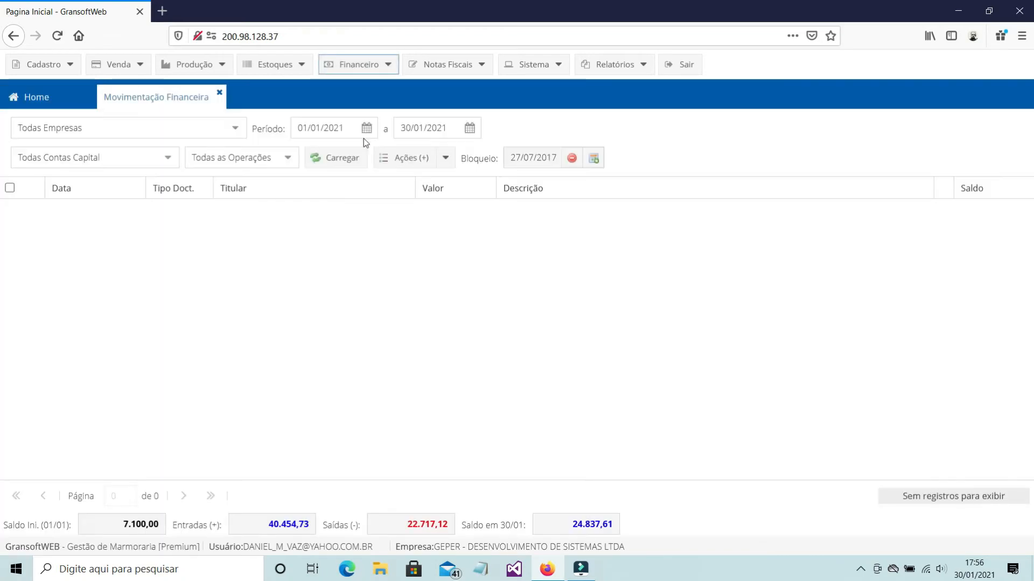
left_click(235, 127)
left_click(180, 171)
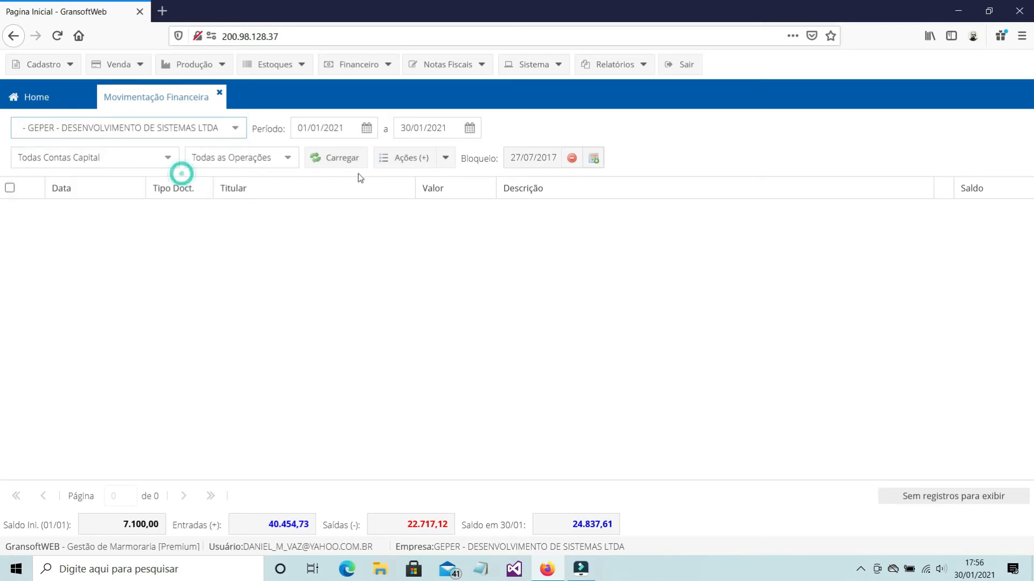
left_click(345, 157)
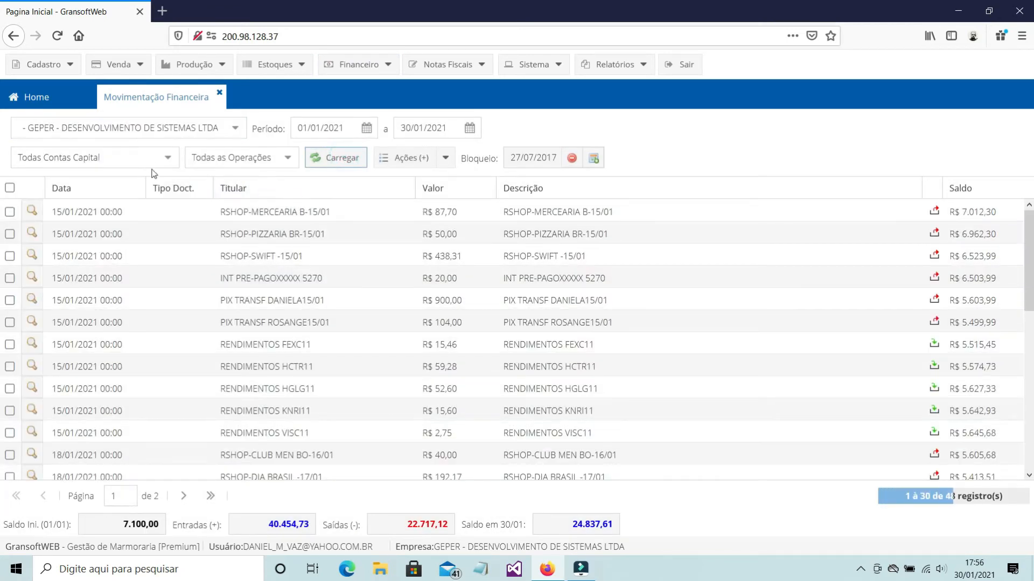
Filter the movements by the ITAU capital account and load them
left_click(164, 161)
left_click(129, 199)
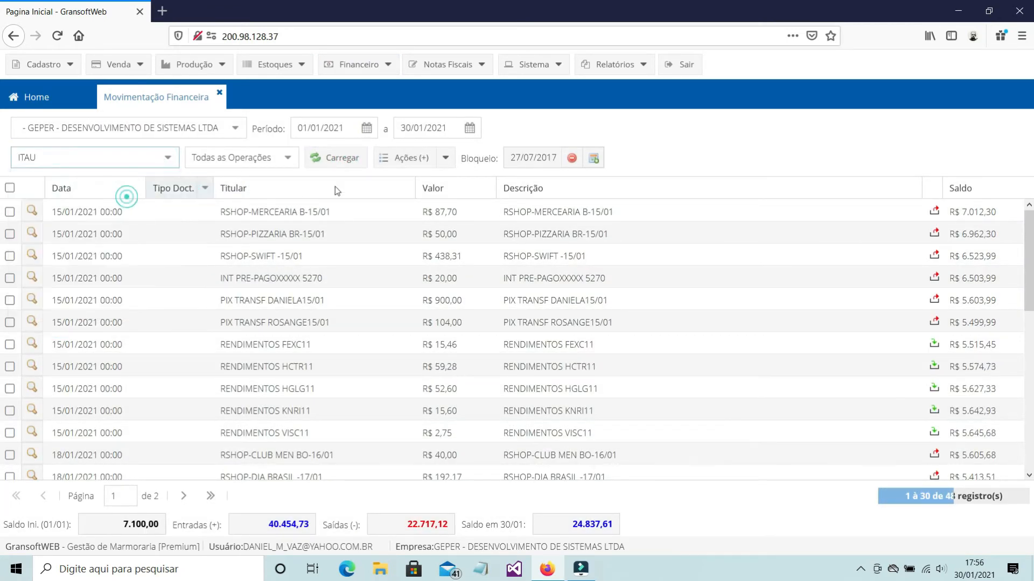
left_click(355, 159)
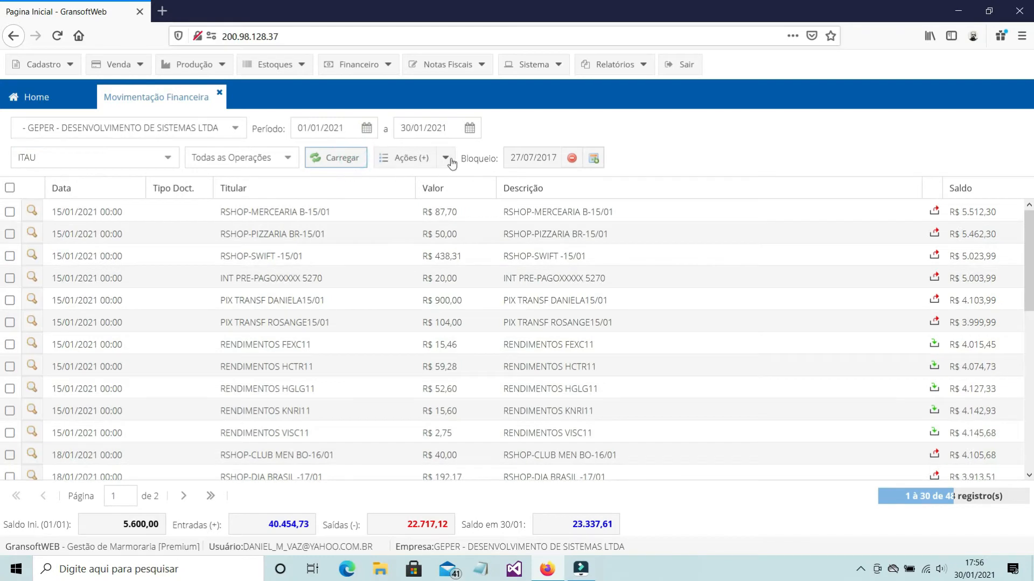
Start a new movement entry with operation Saída and choose its accounting account by searching for PAGAMENTO FORN
left_click(445, 157)
left_click(450, 176)
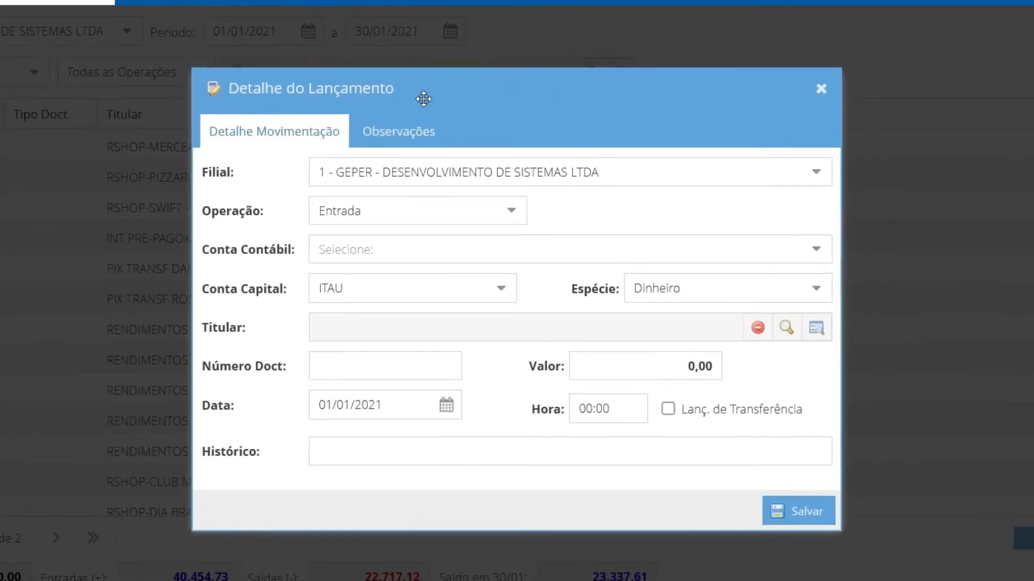
left_click(513, 257)
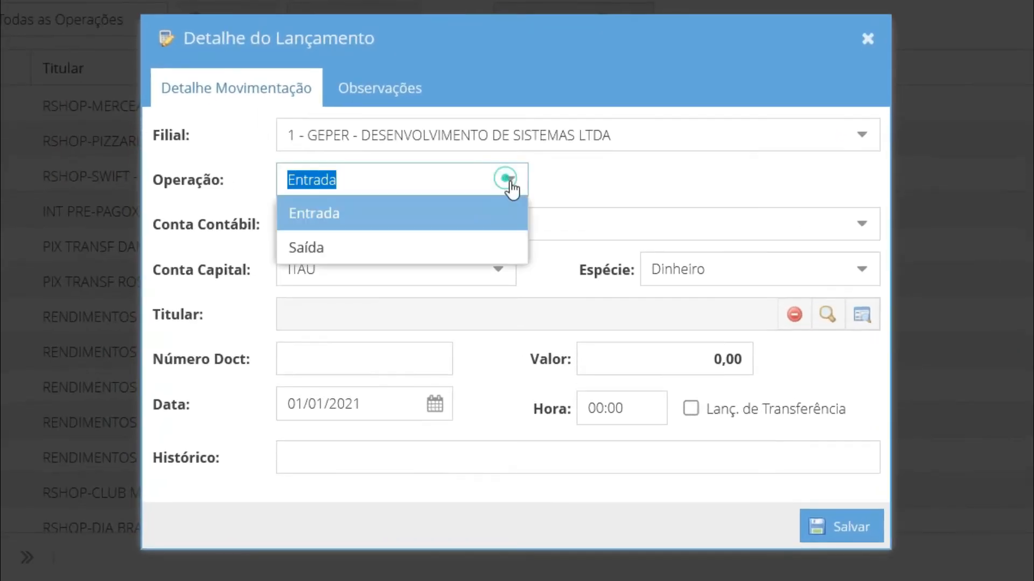
left_click(395, 257)
left_click(393, 231)
type("PA")
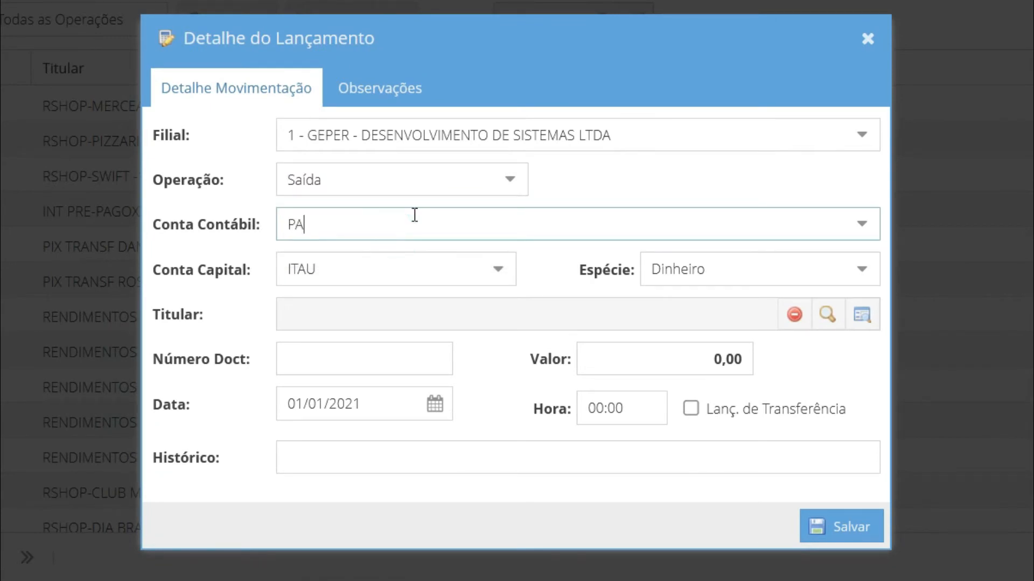
type("GAMENTO FORN")
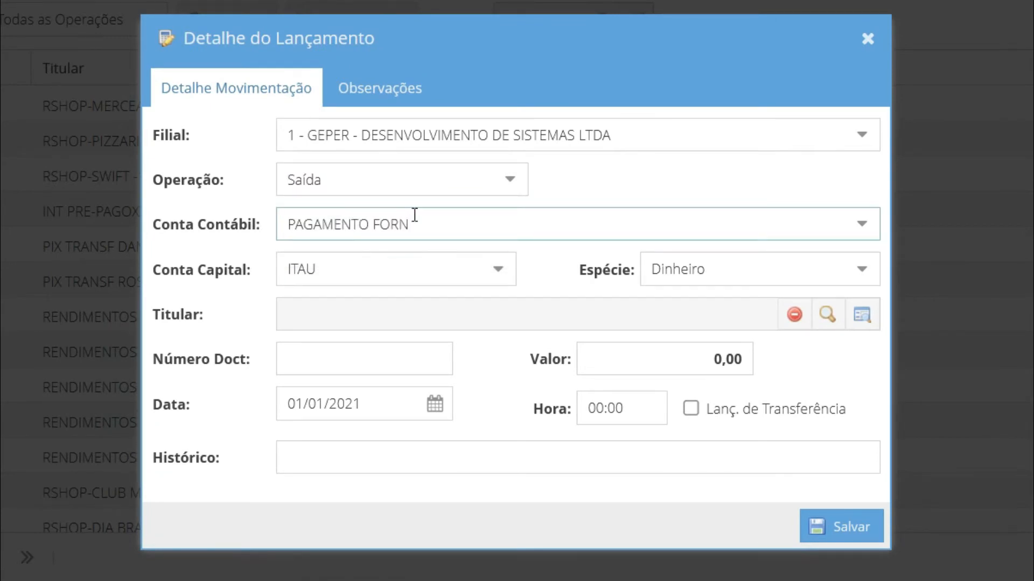
left_click(442, 258)
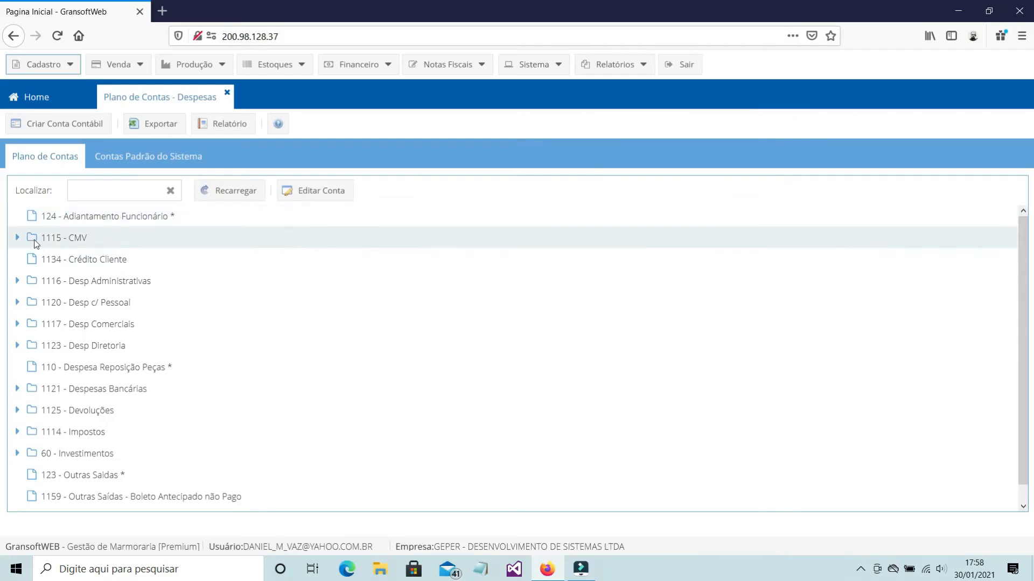
Examine the accounts under CMV, Desp Administrativas and Consultoria, and request the expense chart of accounts report
left_click(16, 237)
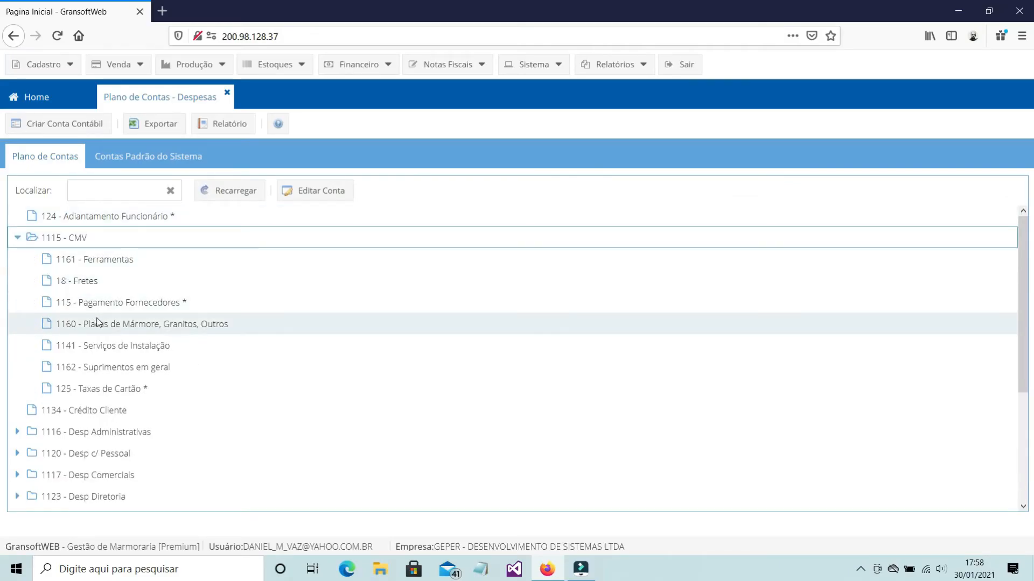
scroll(93, 352, "down", 2)
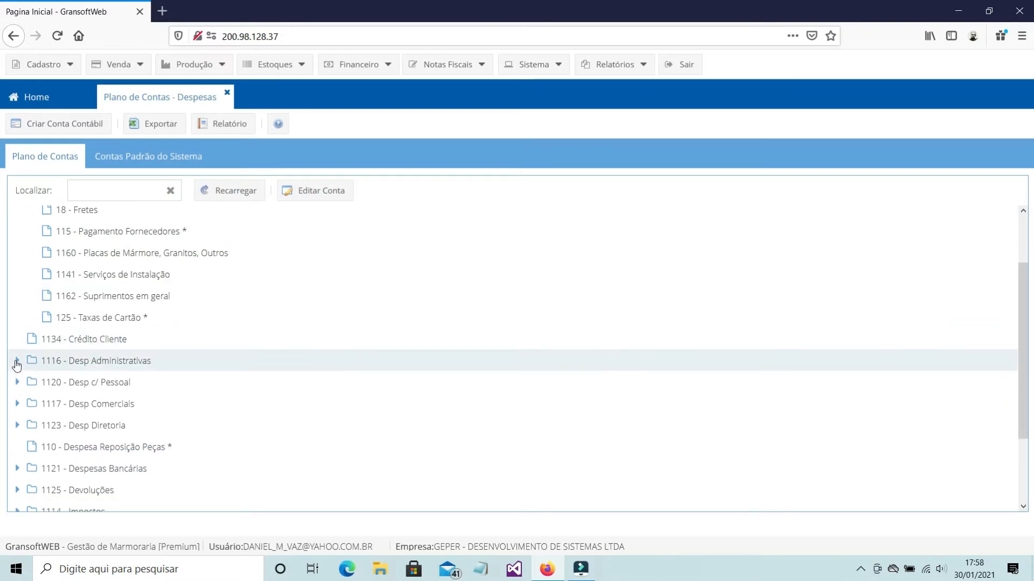
left_click(17, 360)
scroll(161, 341, "down", 4)
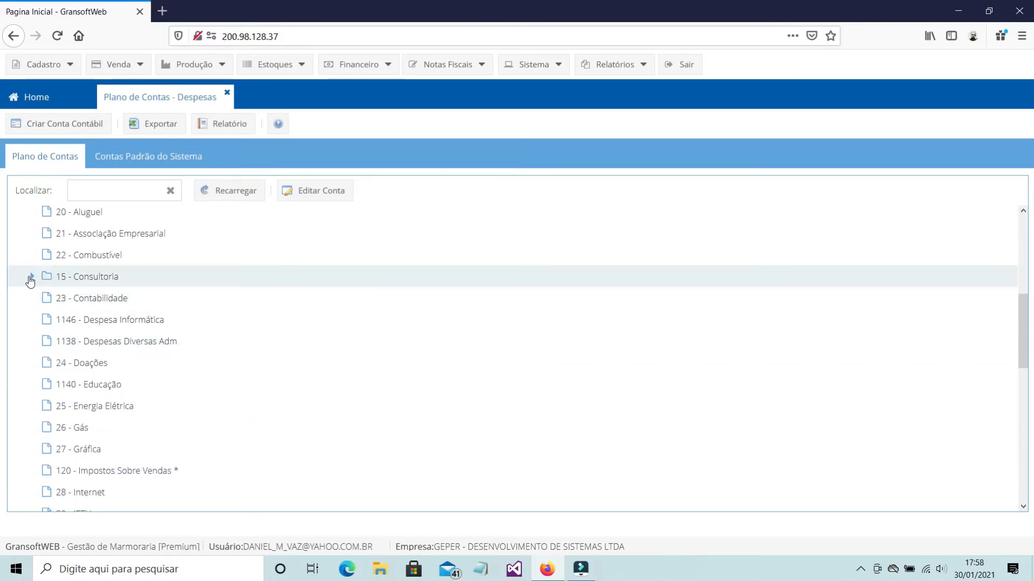
left_click(31, 277)
scroll(173, 282, "down", 4)
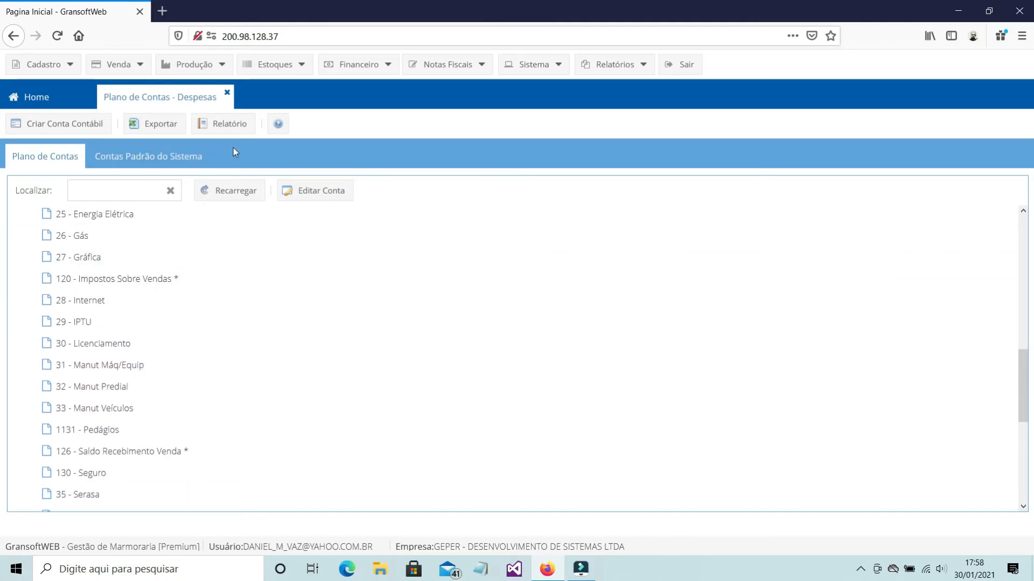
left_click(236, 127)
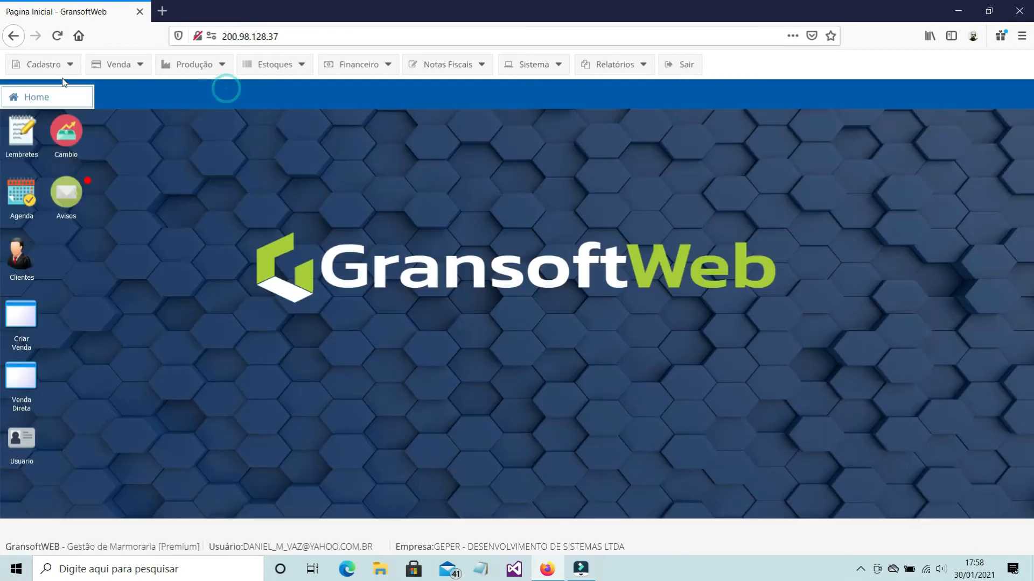
left_click(54, 65)
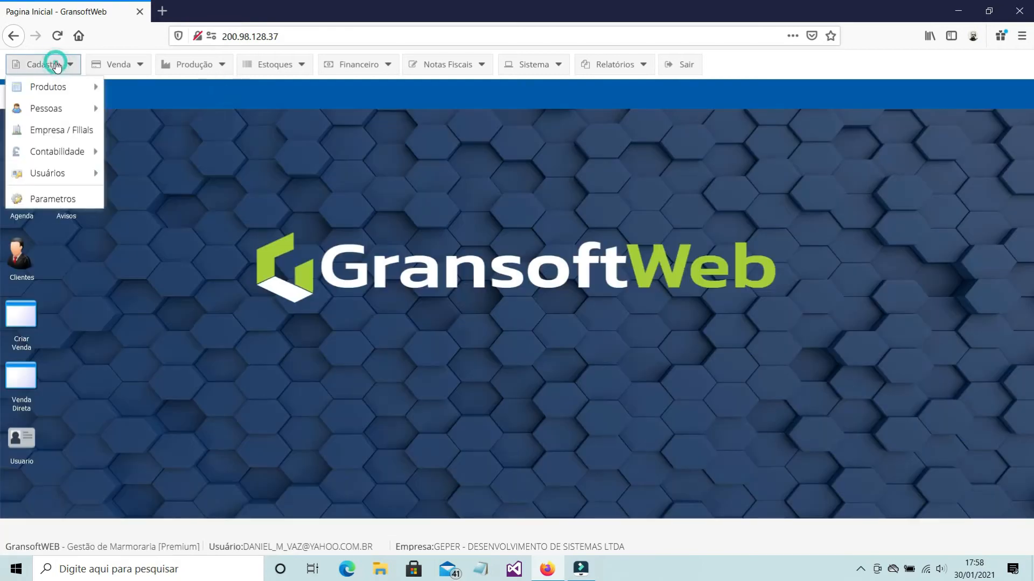
mouse_move(57, 153)
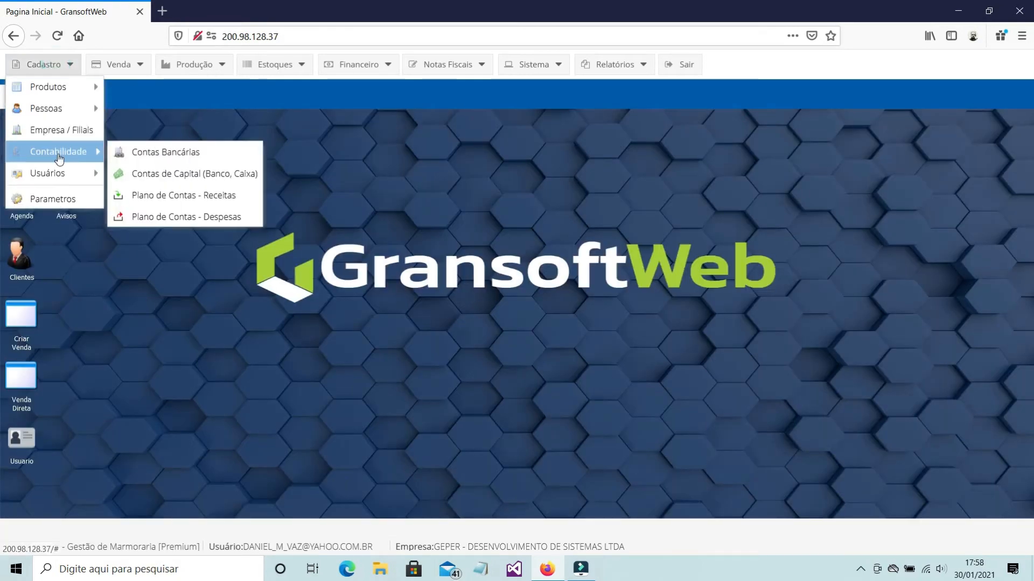
left_click(189, 221)
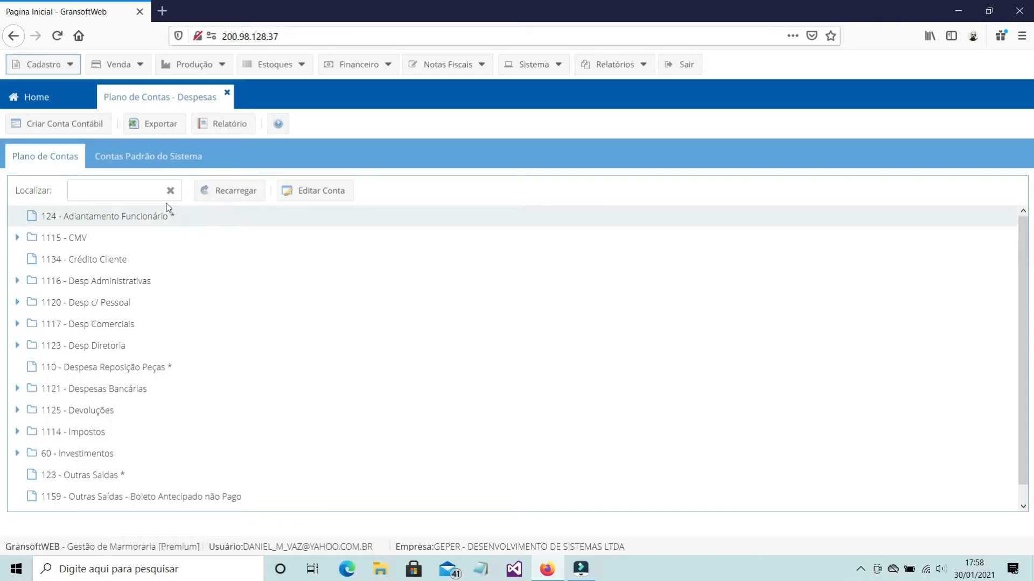
left_click(113, 195)
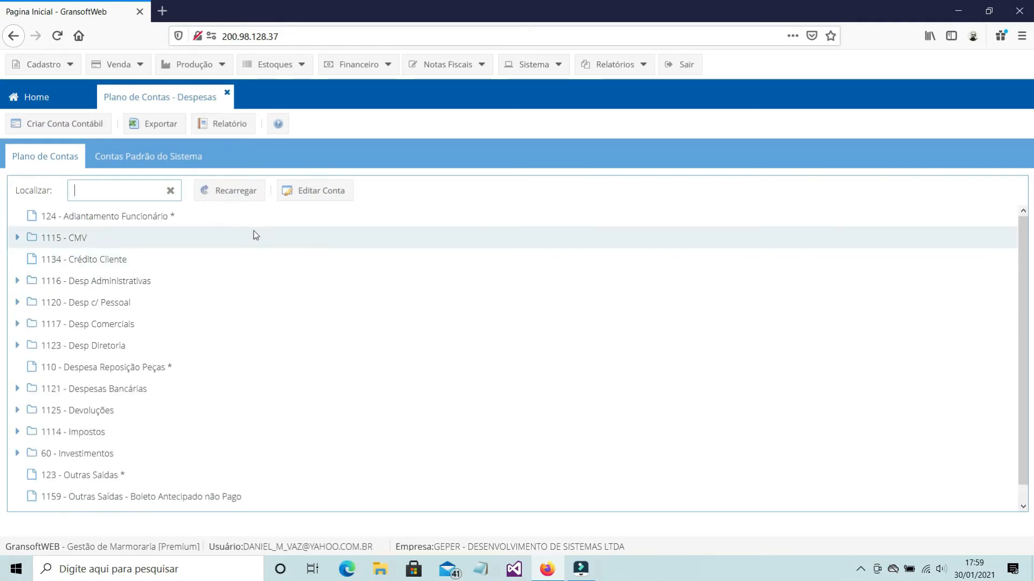
left_click(227, 94)
Open the expense chart of accounts and start a new accounting account with the description DESPESAS BANCÁRIAS
left_click(54, 64)
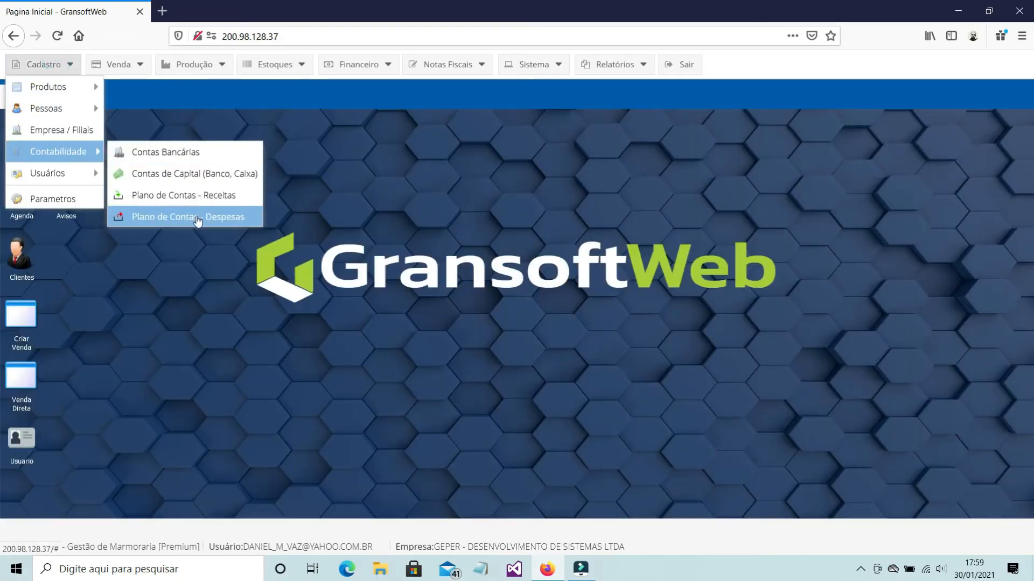
left_click(198, 218)
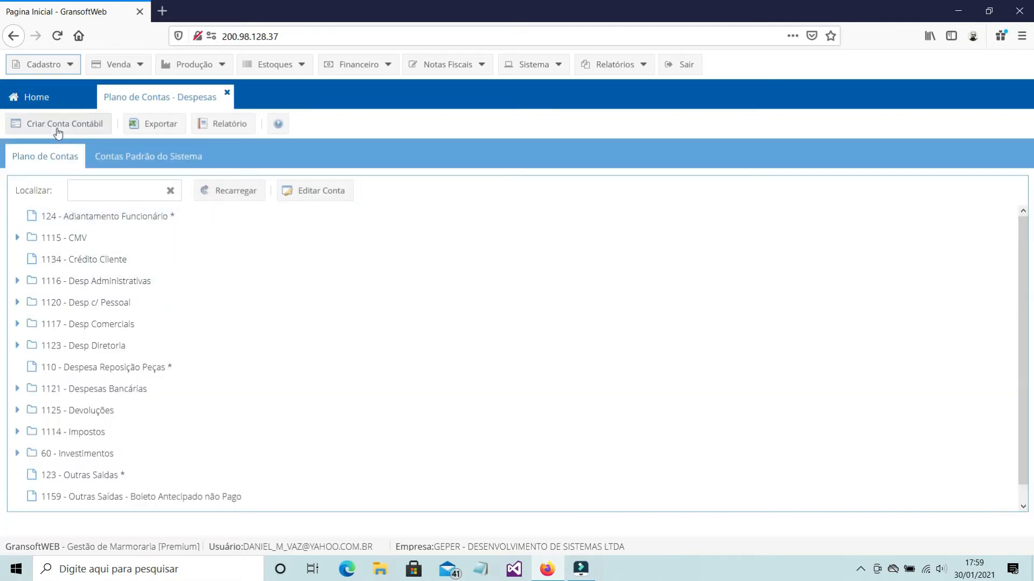
left_click(59, 127)
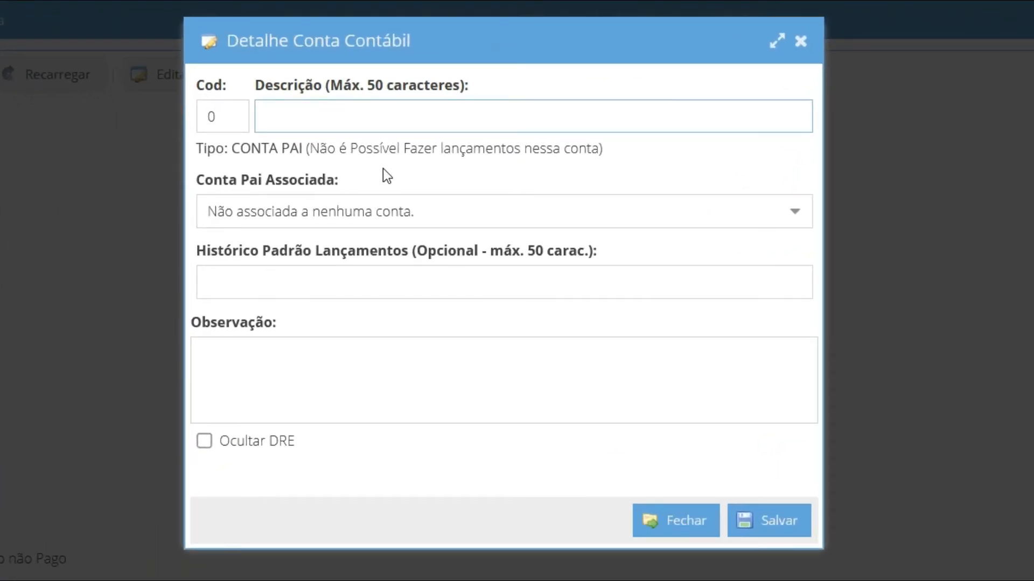
type("DESPESAS BANCÁRIAS")
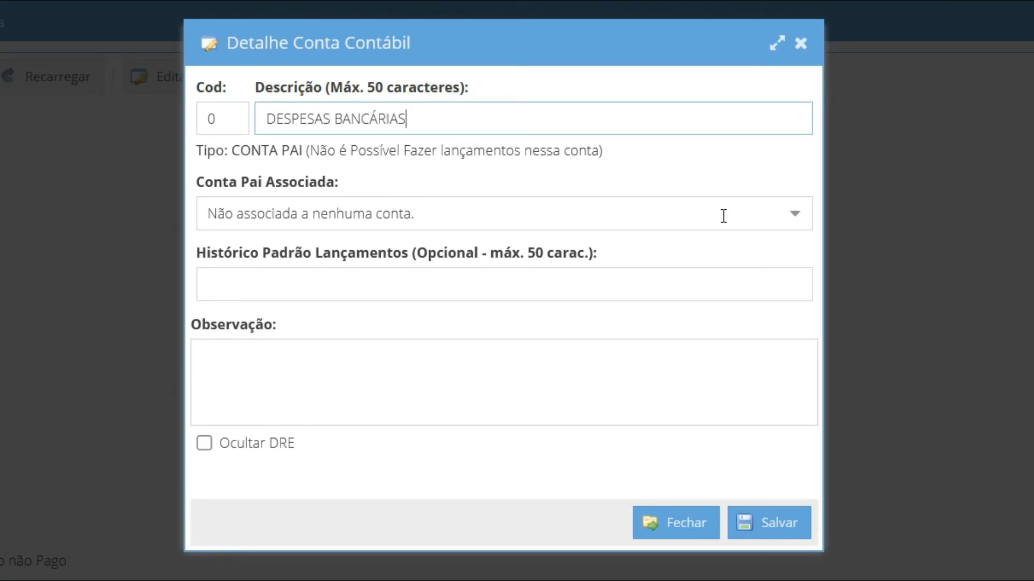
Enter the observation "REF. LANÇAMENTOS CONTAS BANCÁRIAS." and enable Ocultar DRE for the new account
left_click(347, 387)
type("REF. ")
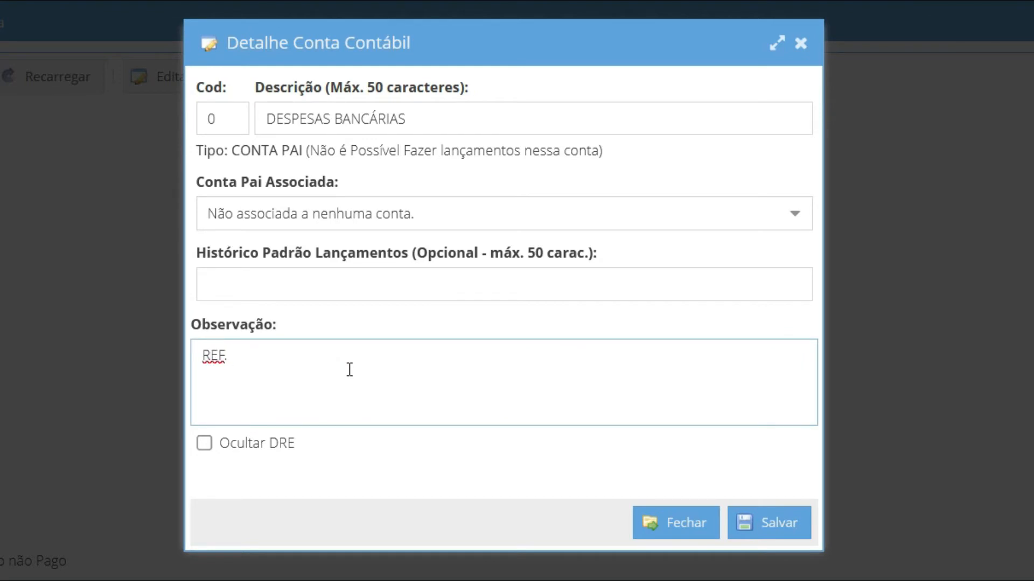
type("LANÇAMENTOS")
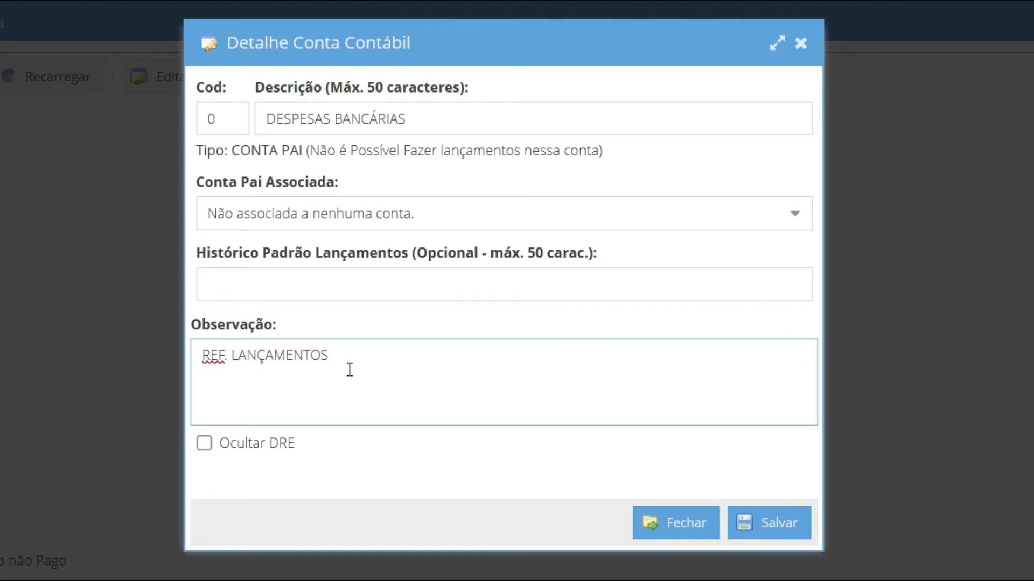
type(" CONTAS BANCÁRIAS.")
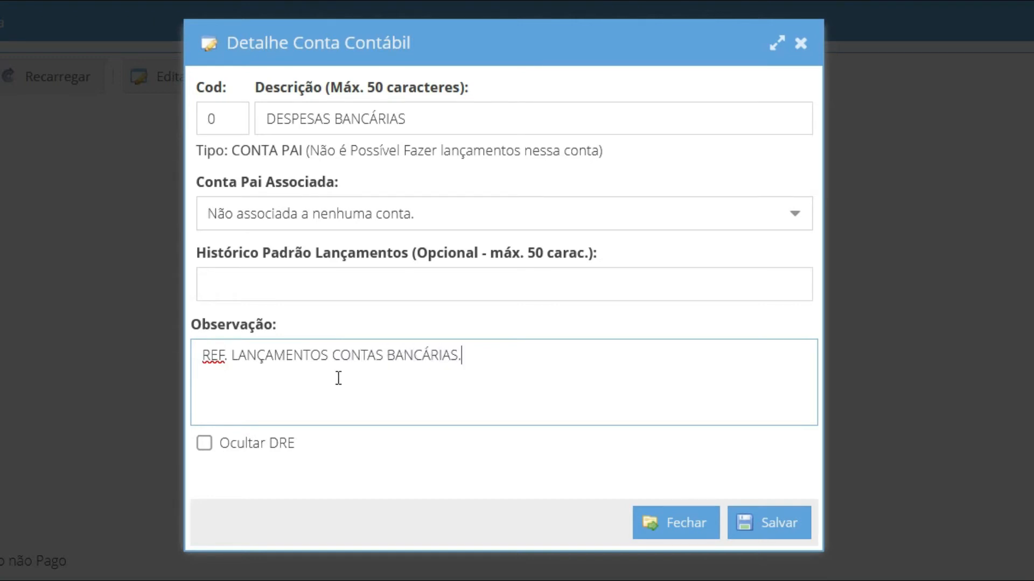
left_click(204, 442)
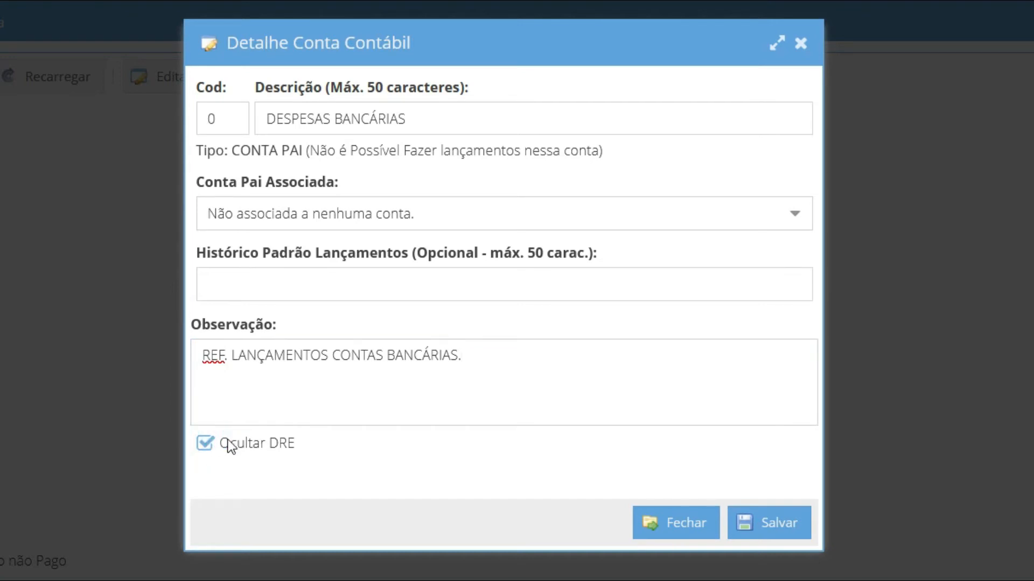
Associate the TARIFAS BANCÁRIAS account with the parent account 1121 - Despesas Bancárias and save it
left_click(260, 282)
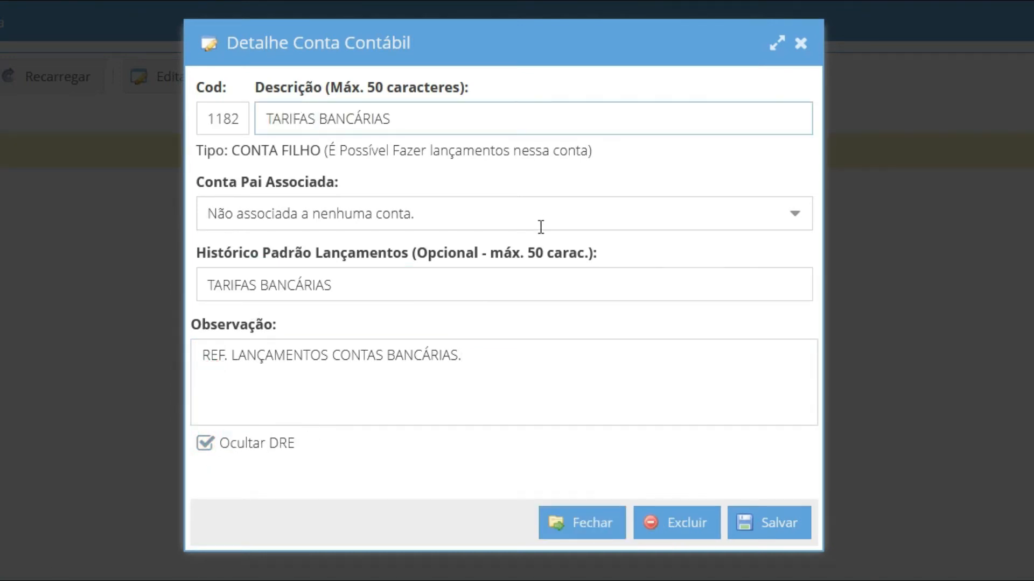
left_click(540, 226)
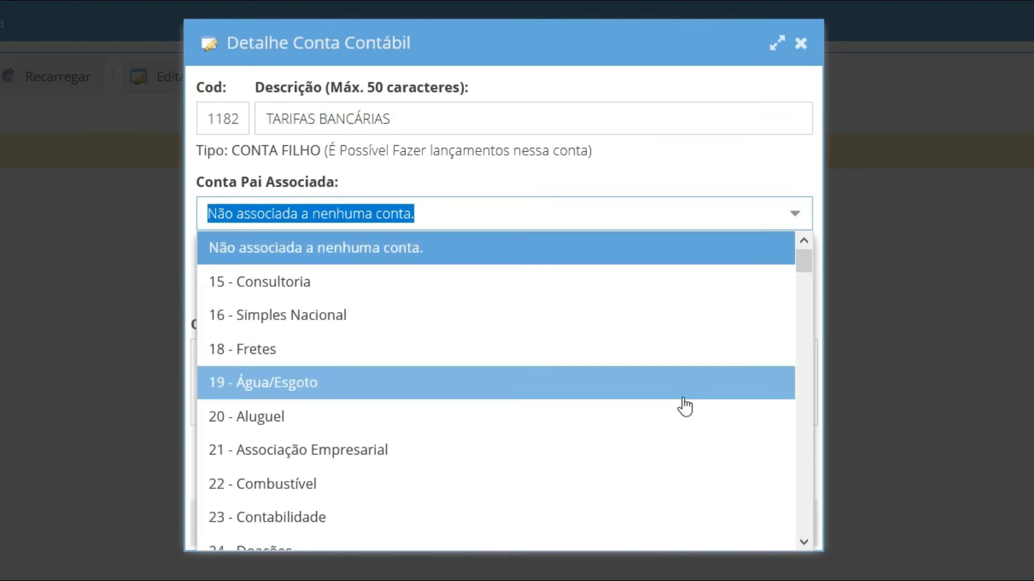
scroll(694, 441, "down", 20)
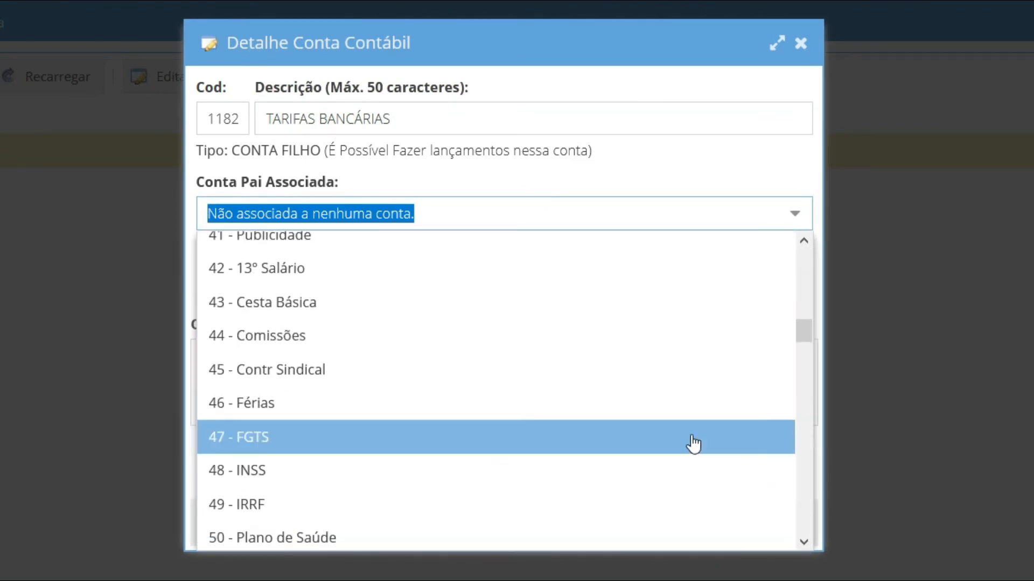
scroll(693, 445, "down", 2)
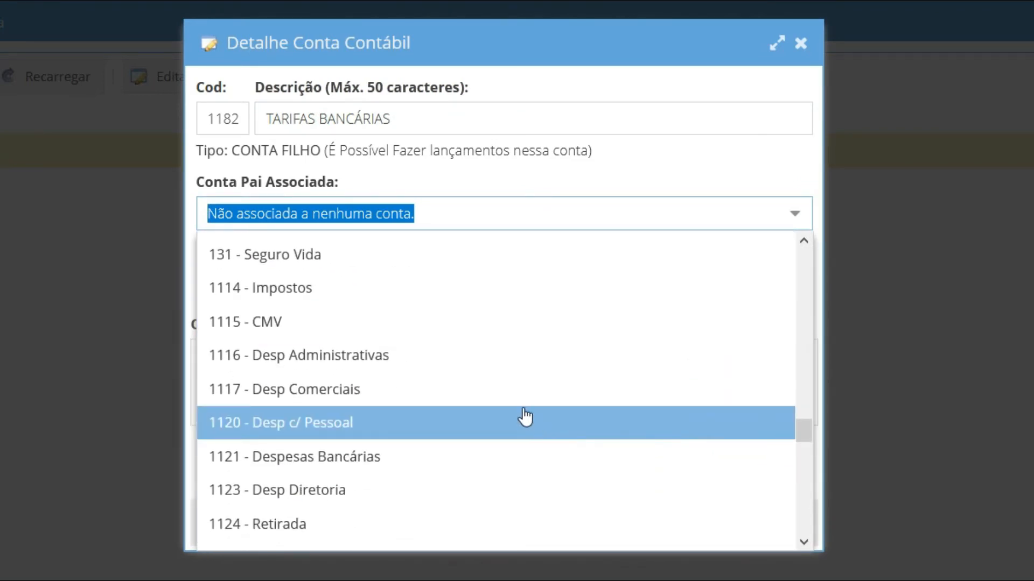
left_click(376, 459)
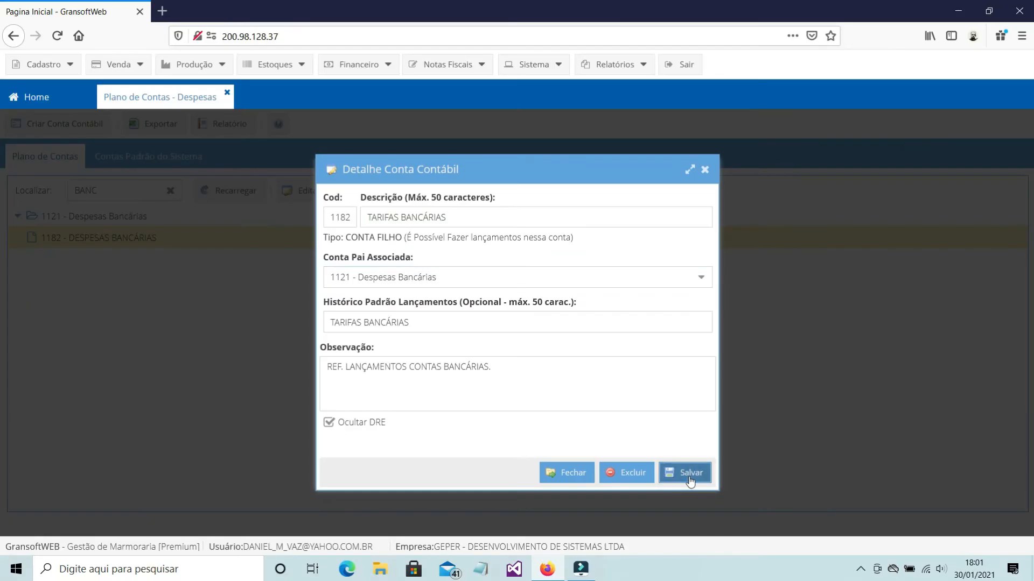
left_click(778, 533)
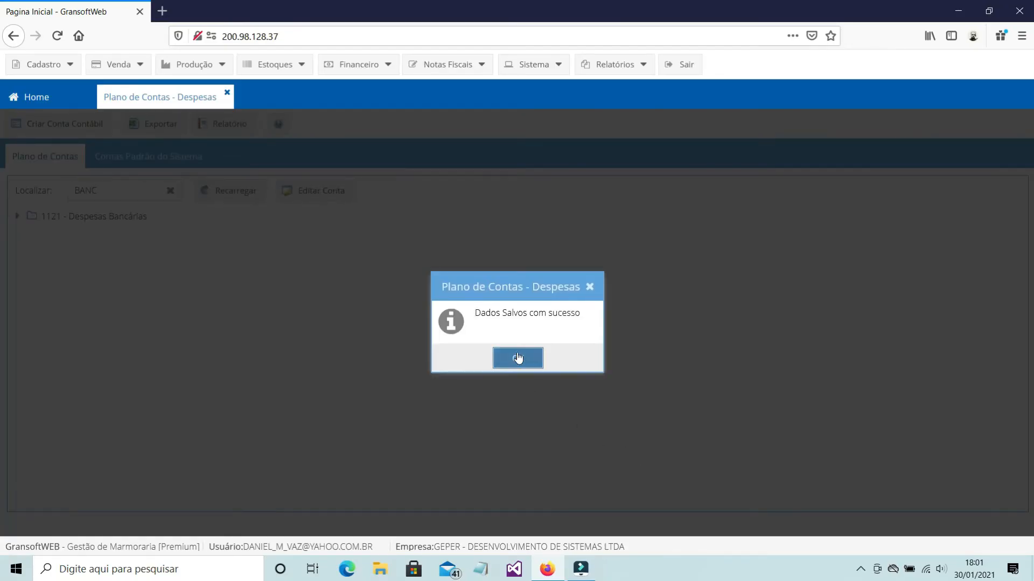
left_click(517, 358)
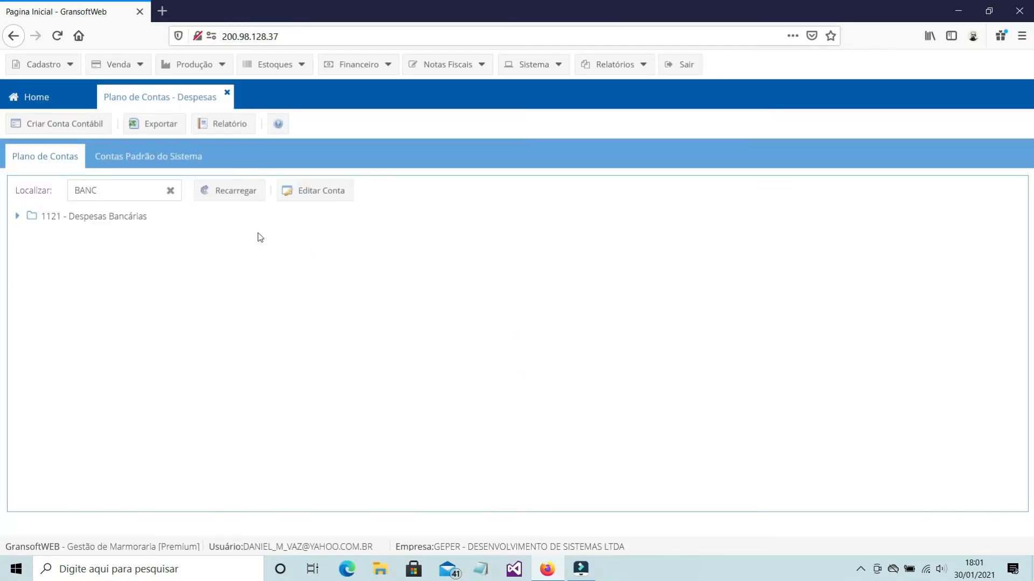
Clear the account search filter and expand the Despesas Bancárias group in the expense chart
left_click(170, 191)
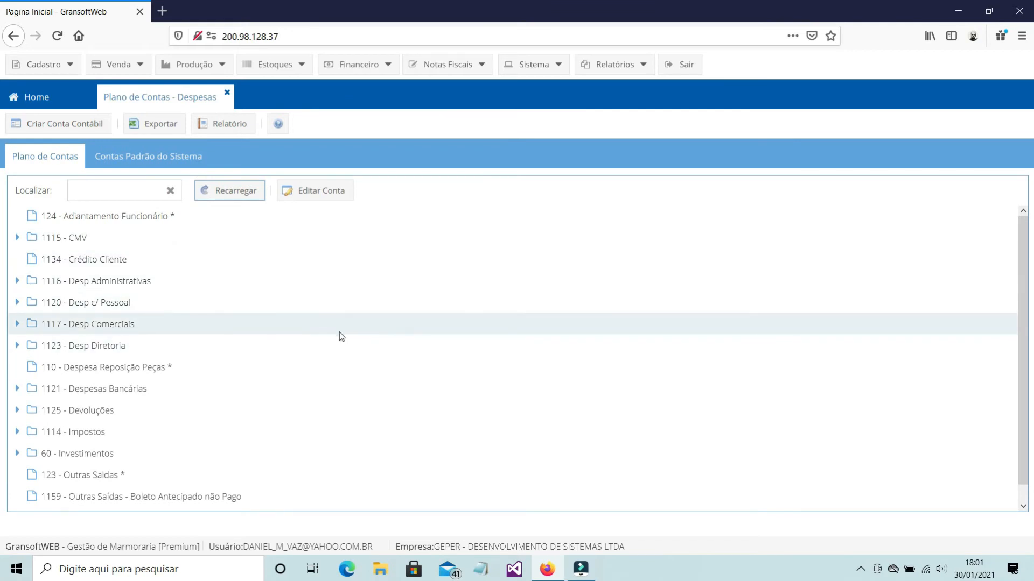
scroll(347, 339, "down", 1)
left_click(102, 190)
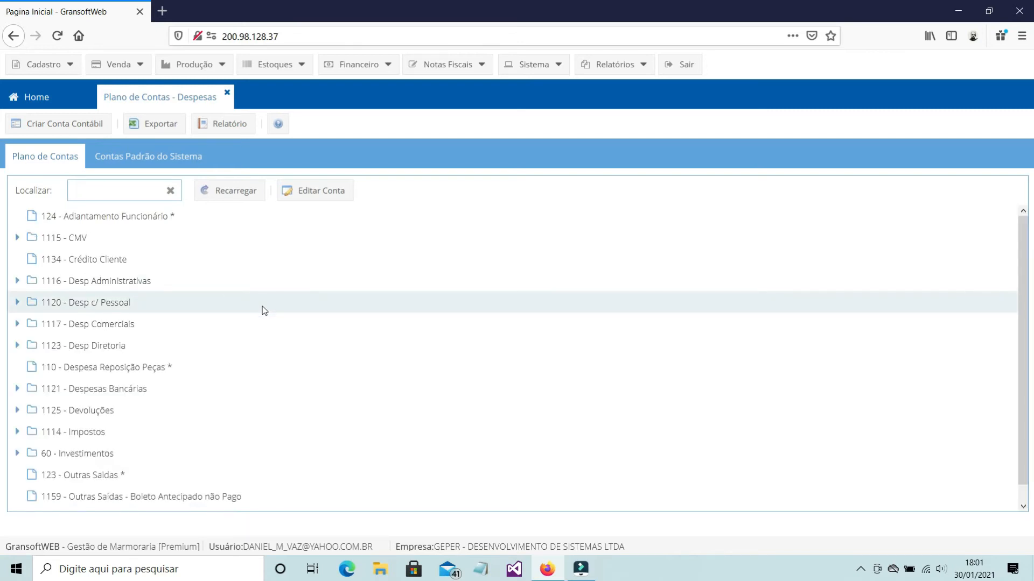
scroll(268, 314, "down", 1)
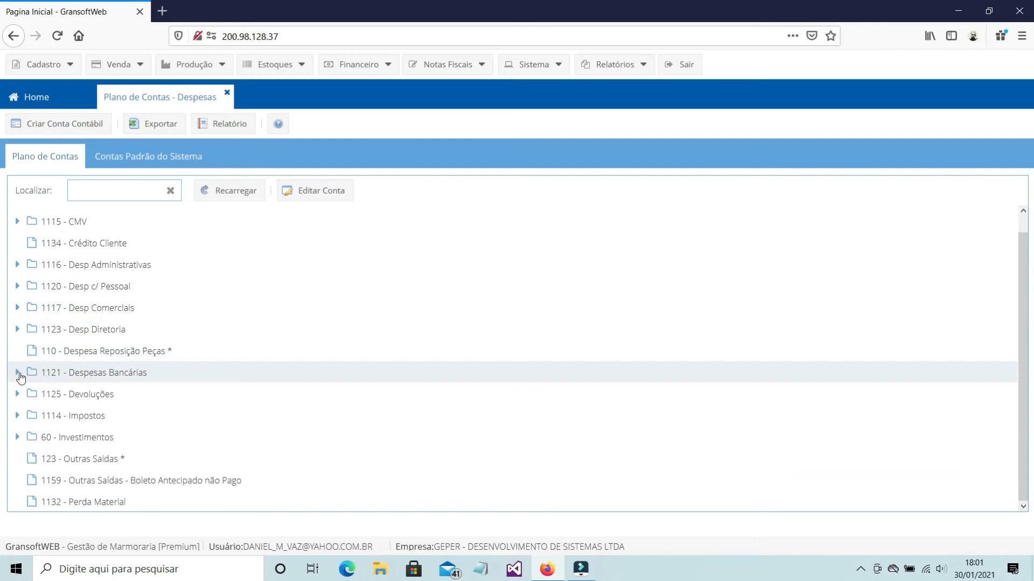
left_click(18, 373)
scroll(170, 424, "down", 5)
Open the TARIFAS BANCÁRIAS account for editing, review its details, and close it without changes
left_click(136, 424)
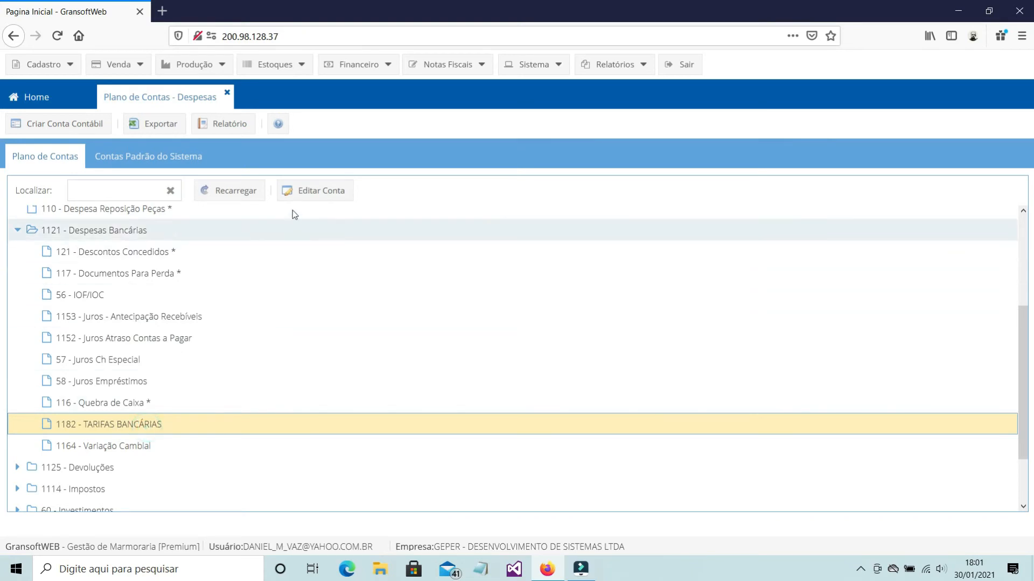
left_click(309, 193)
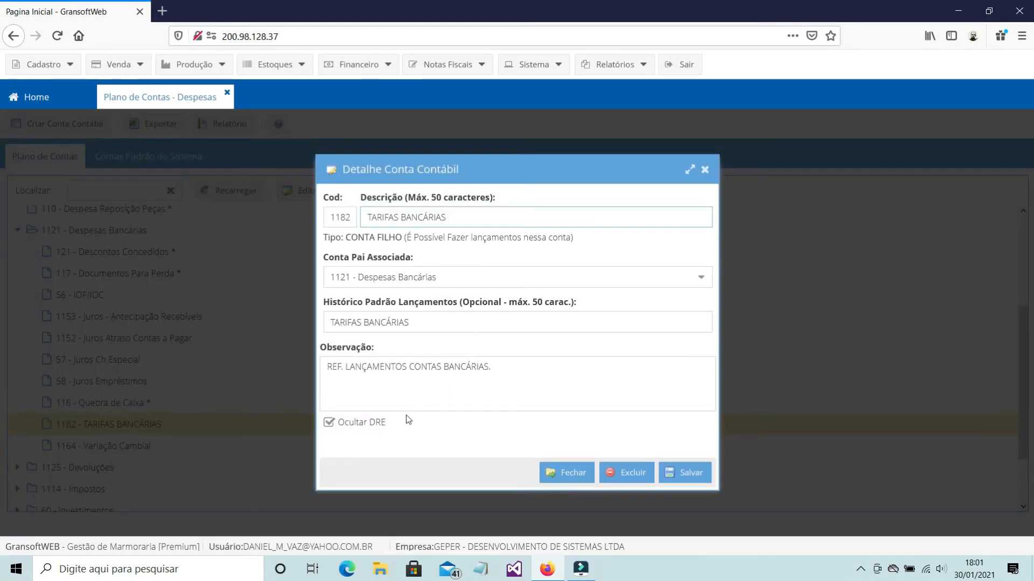
left_click(523, 370)
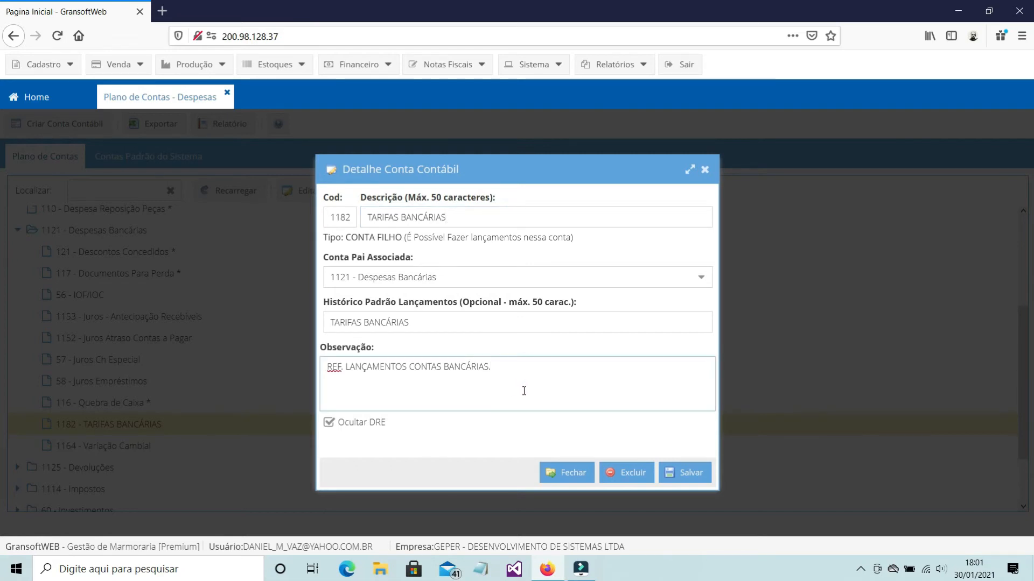
left_click(706, 170)
Review accounts in the Despesas Bancárias group, including Descontos Concedidos and Documentos Para Perda, and the Despesa Reposição Peças account
left_click(108, 360)
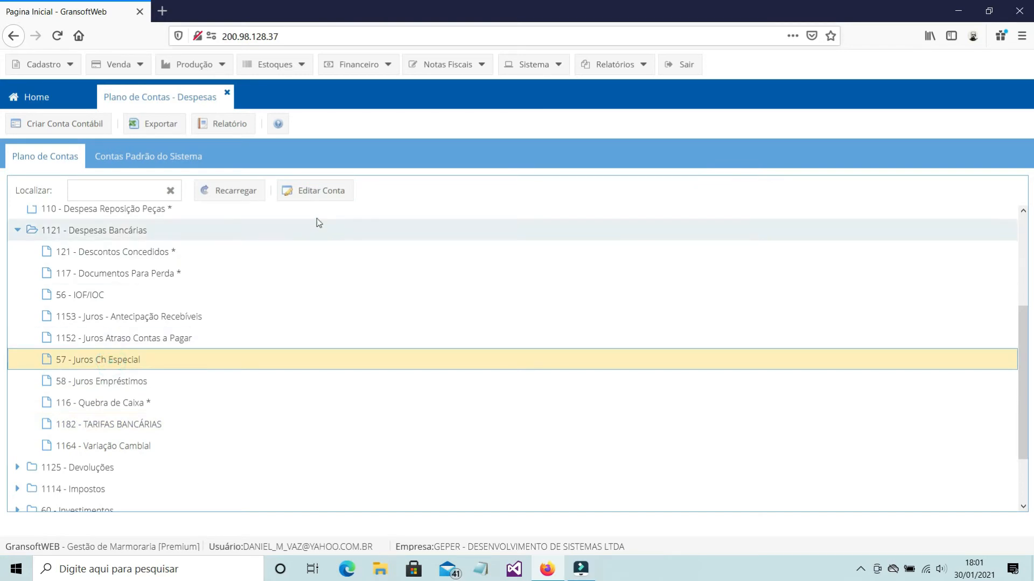
left_click(156, 275)
left_click(162, 256)
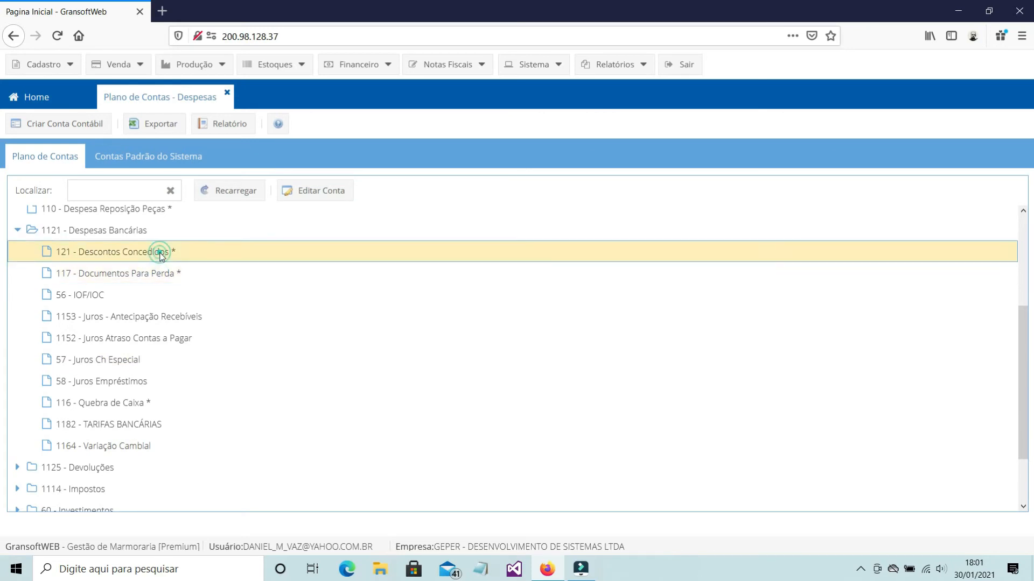
scroll(259, 287, "up", 2)
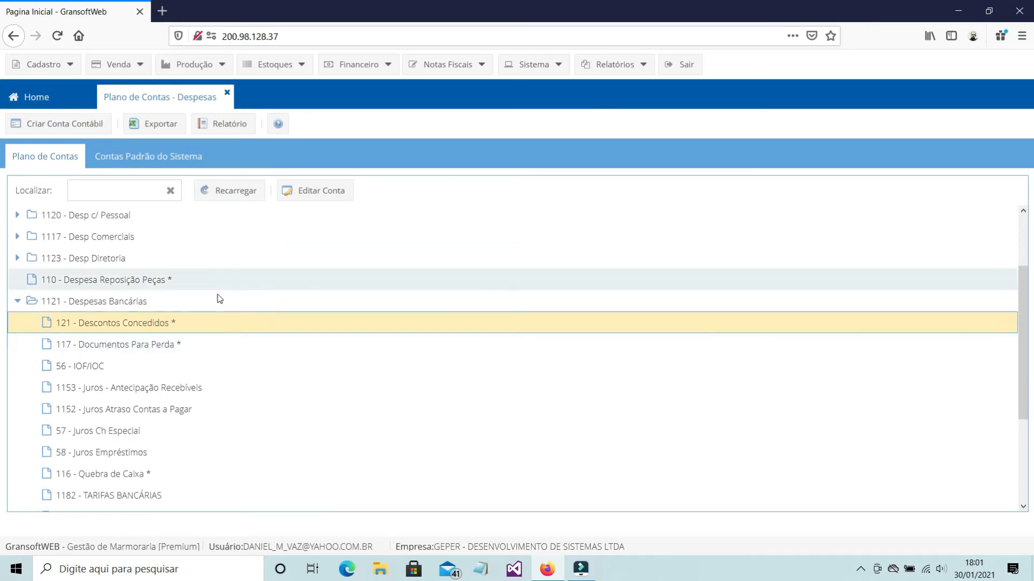
left_click(186, 283)
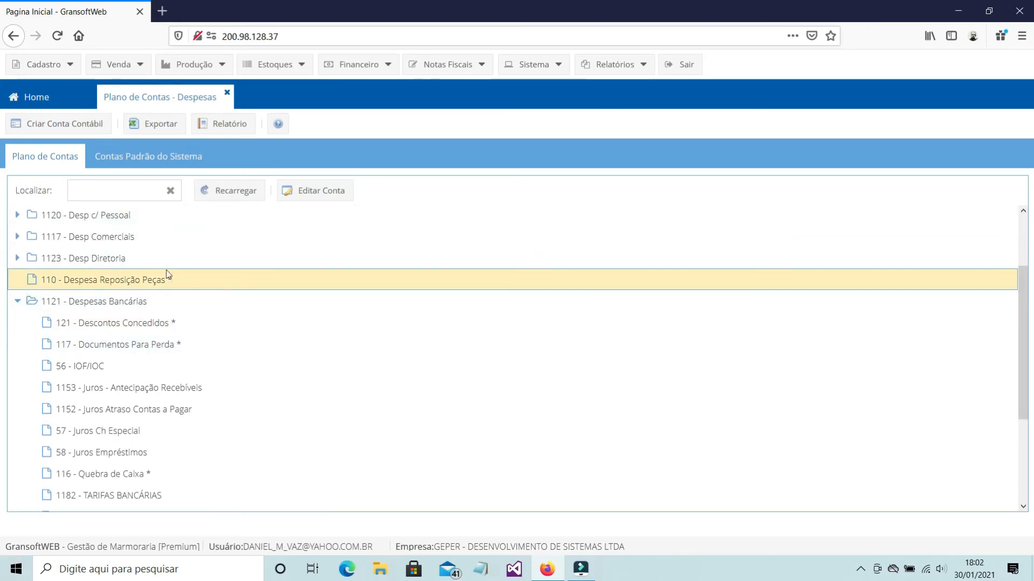
Review the full list of Contas Padrão do Sistema in the expense chart of accounts
left_click(156, 157)
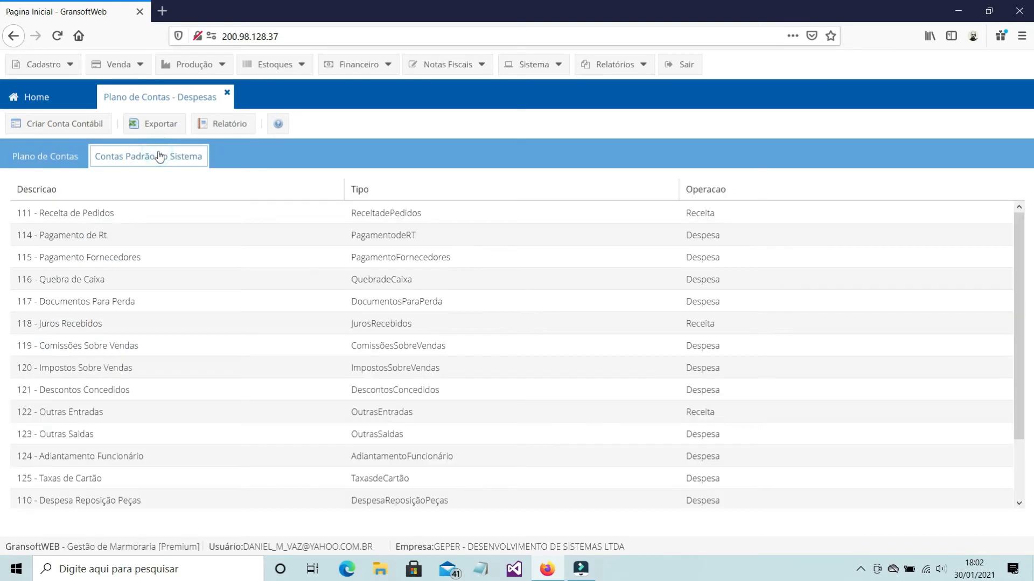
scroll(332, 321, "down", 3)
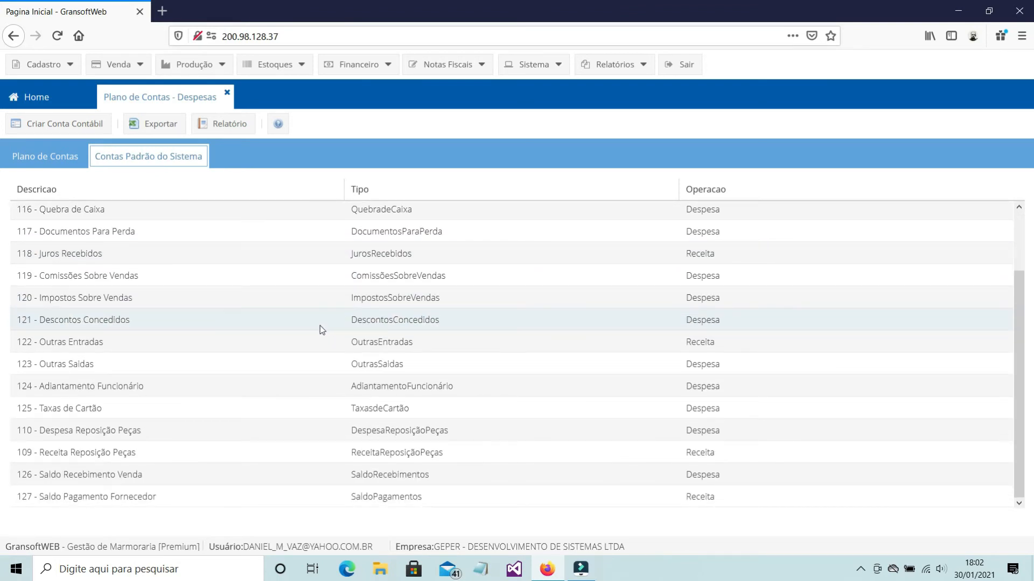
scroll(320, 329, "up", 2)
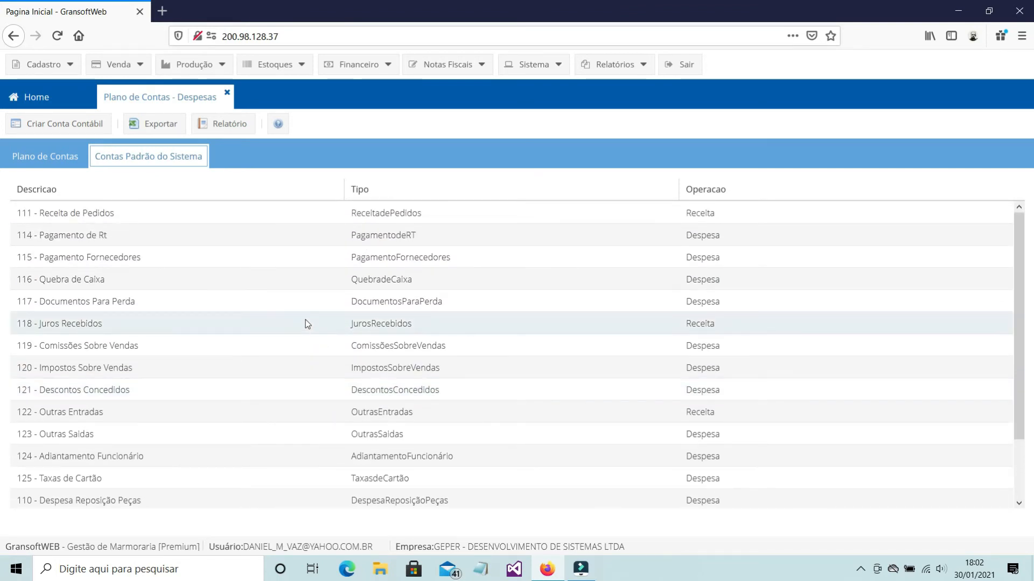
Check 111 - Receita de Pedidos among the system default accounts in the revenue chart, then close that chart and check it in the expense chart
left_click(122, 157)
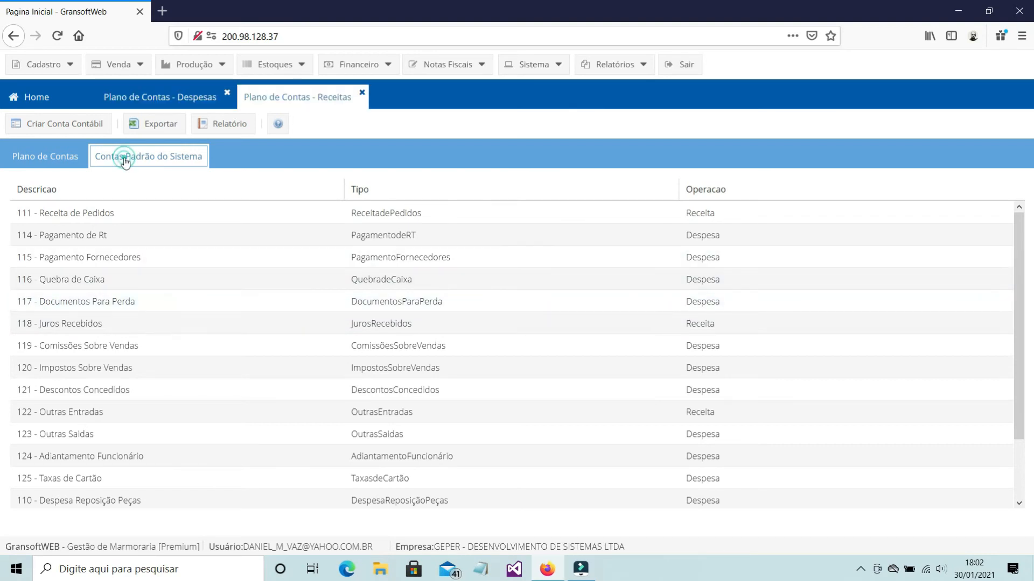
left_click(95, 215)
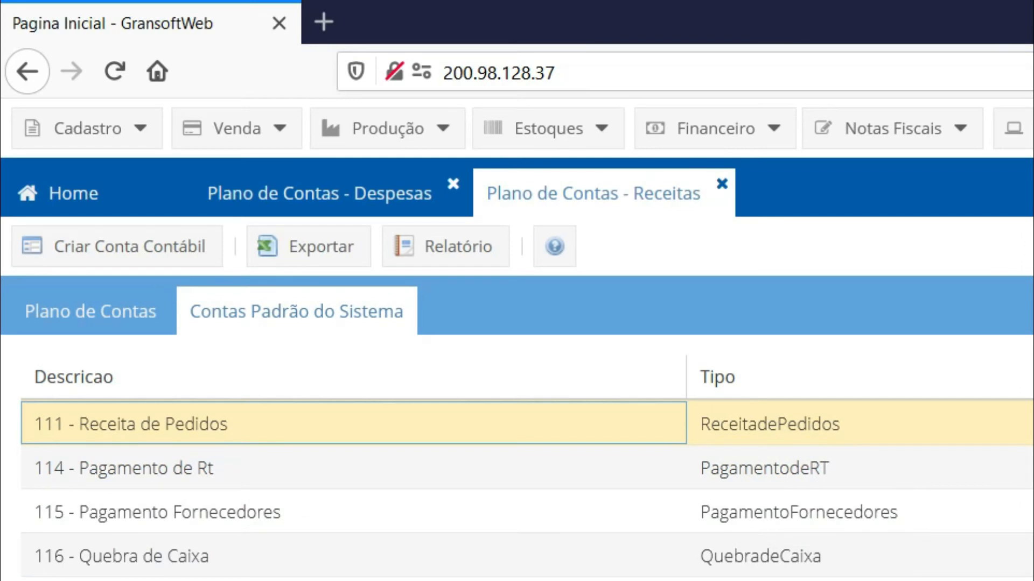
left_click(722, 184)
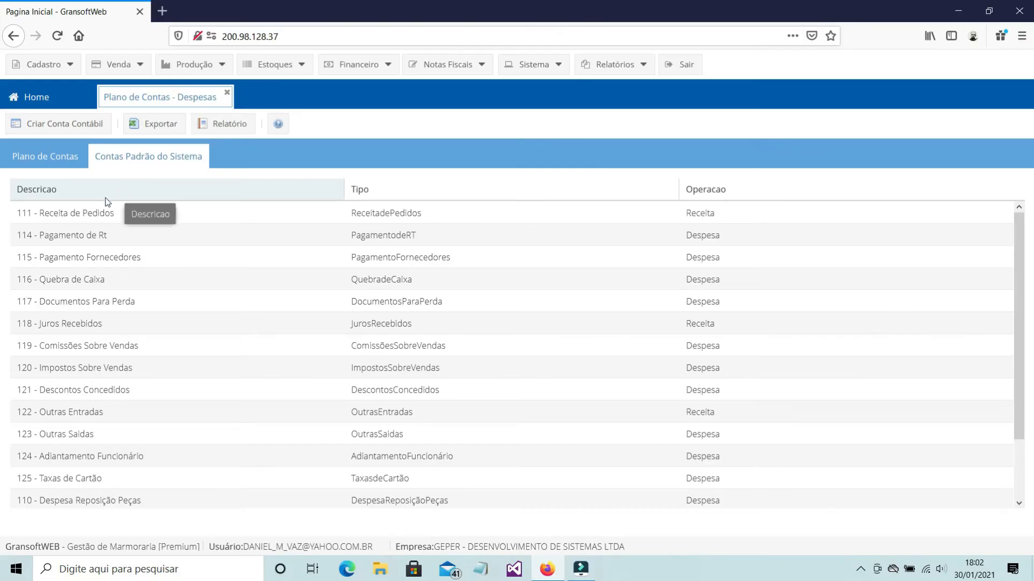
left_click(102, 213)
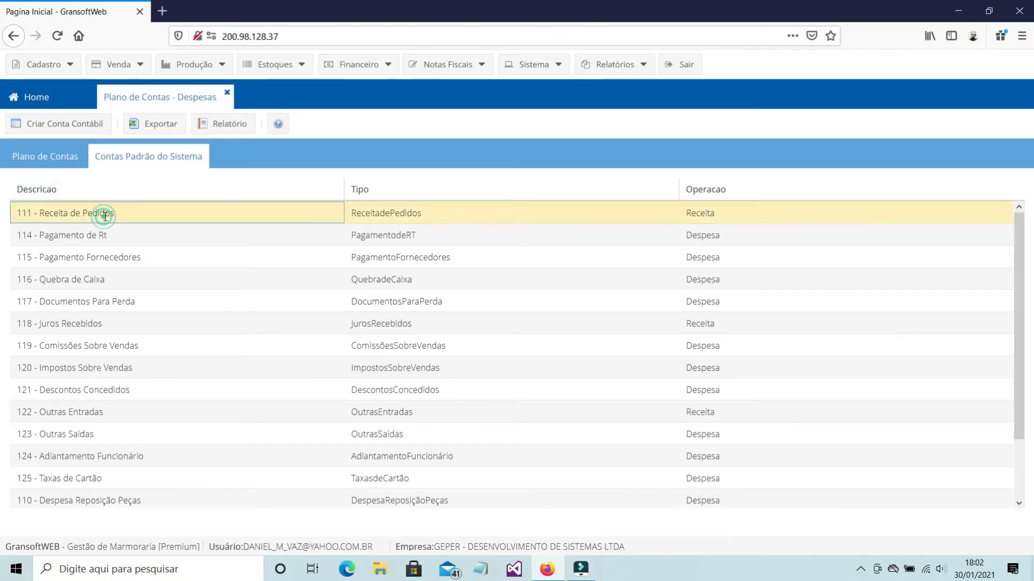
Look through the expense account tree again and close the expense chart of accounts
left_click(46, 161)
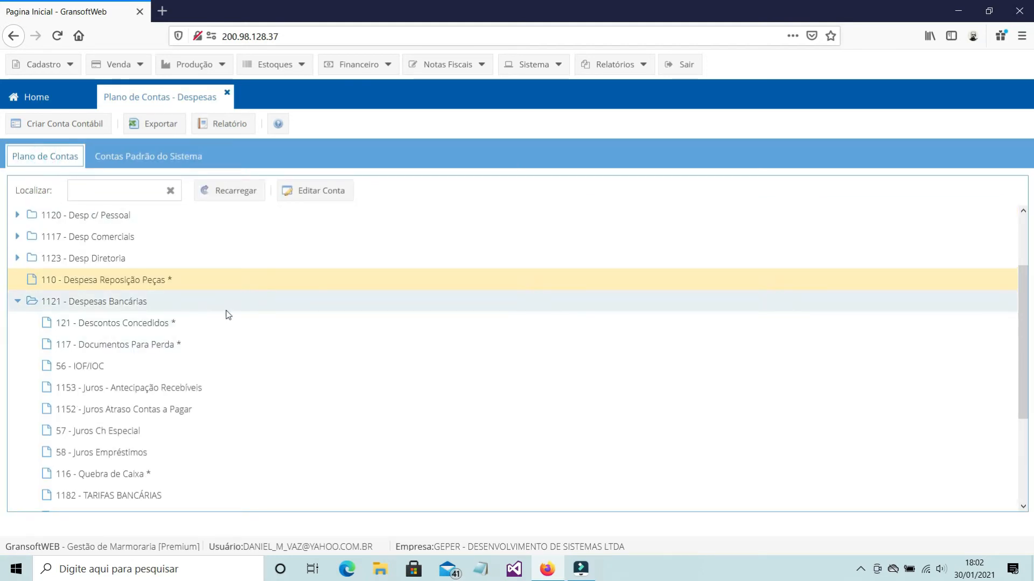
scroll(344, 375, "down", 3)
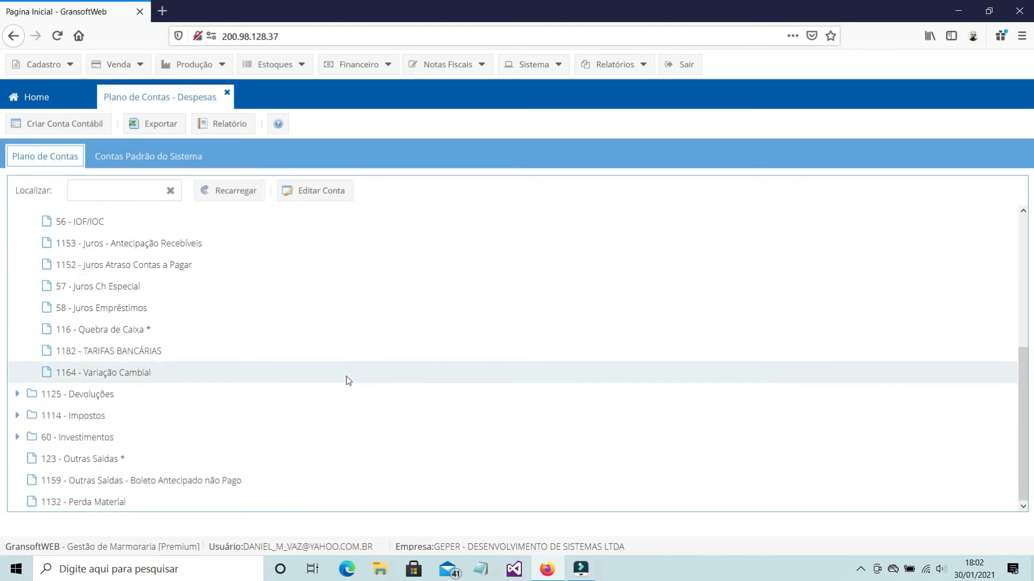
scroll(347, 377, "up", 5)
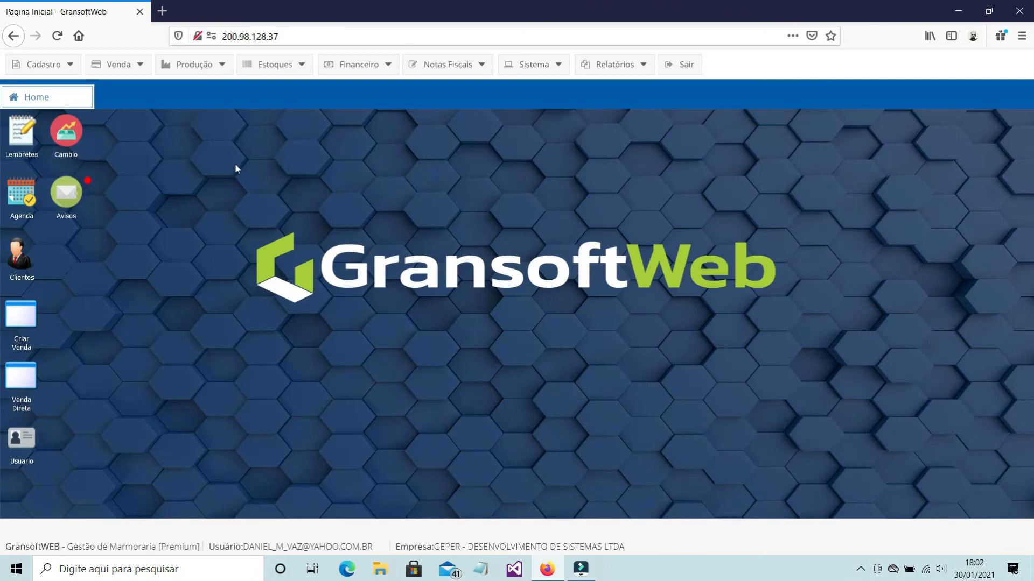
Show the Modalidades Recebimento parameters and review the Boleto Bradesco modality's details without changing them
left_click(53, 72)
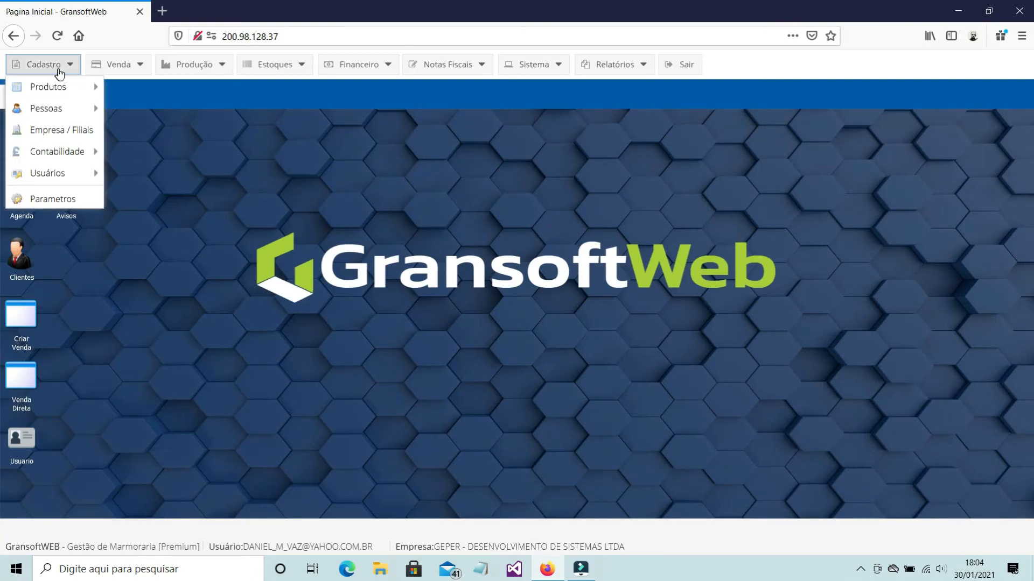
left_click(59, 203)
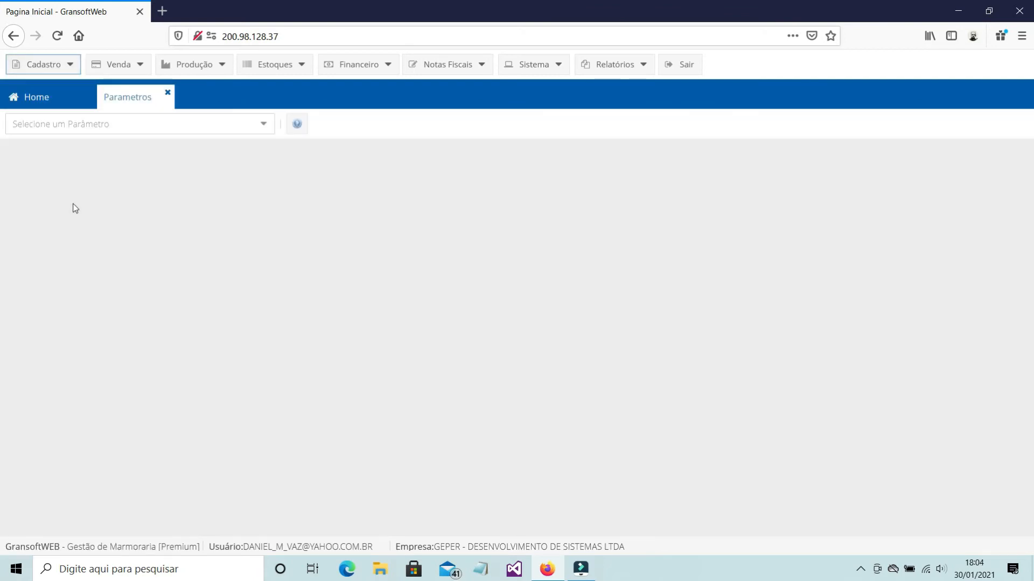
left_click(267, 125)
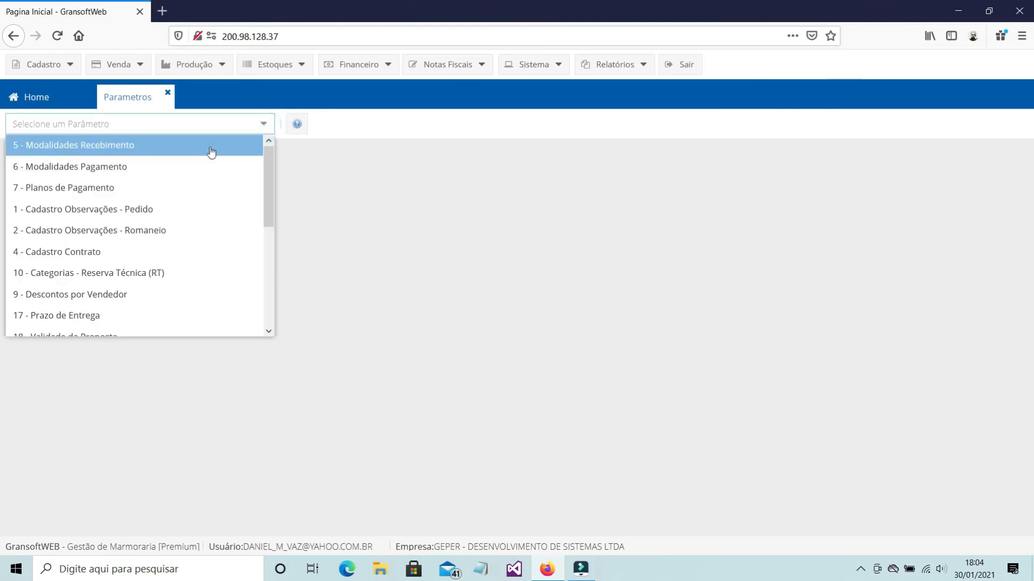
left_click(210, 146)
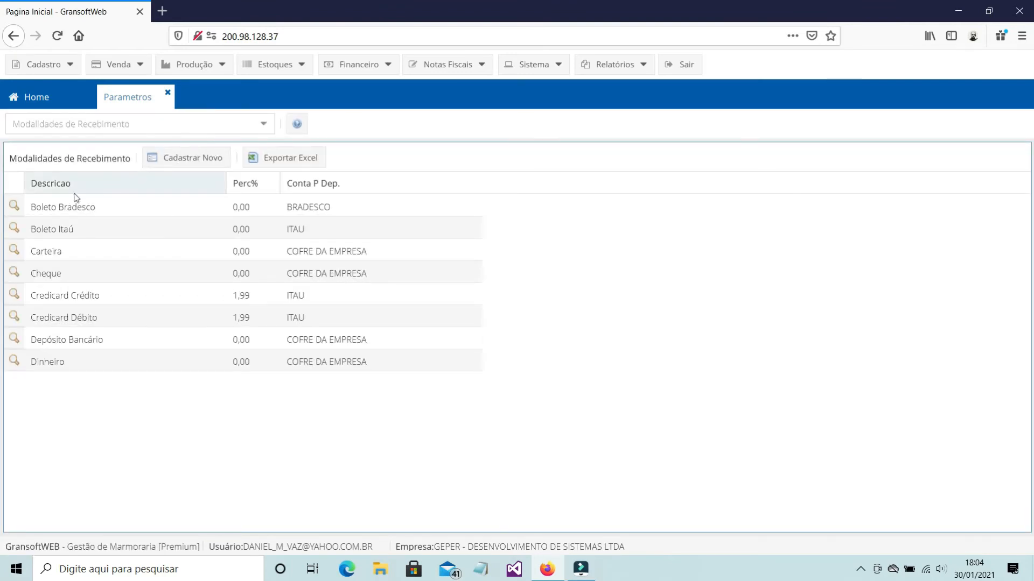
left_click(15, 207)
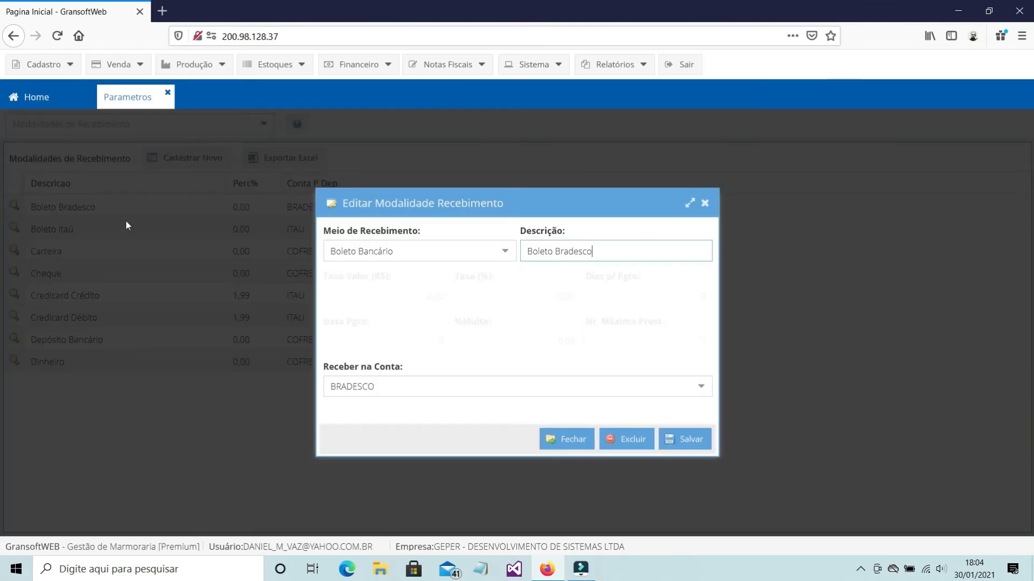
left_click(705, 203)
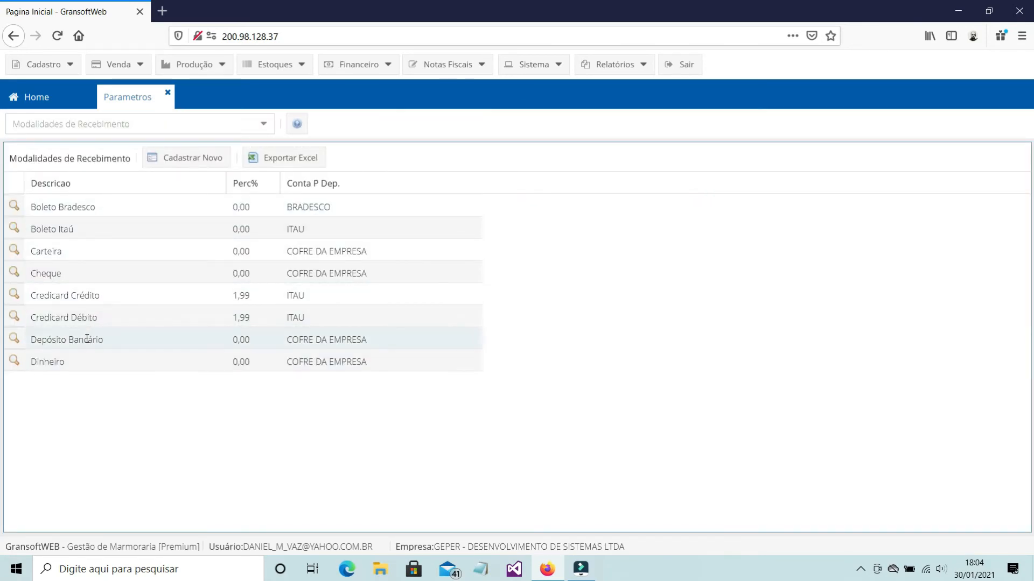
Show the Modalidades Pagamento parameters and review both the company and the system payment modalities
left_click(264, 125)
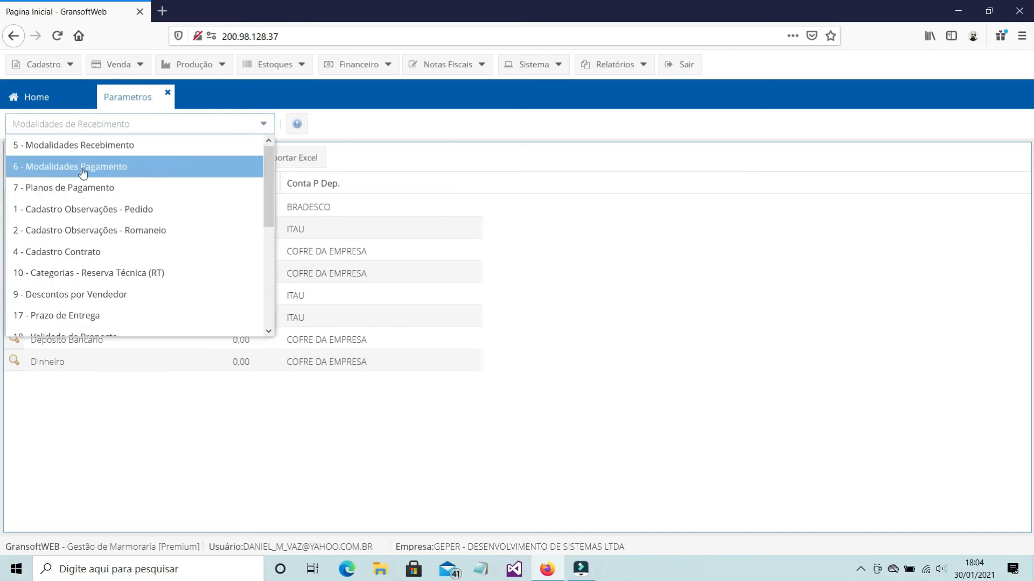
left_click(82, 173)
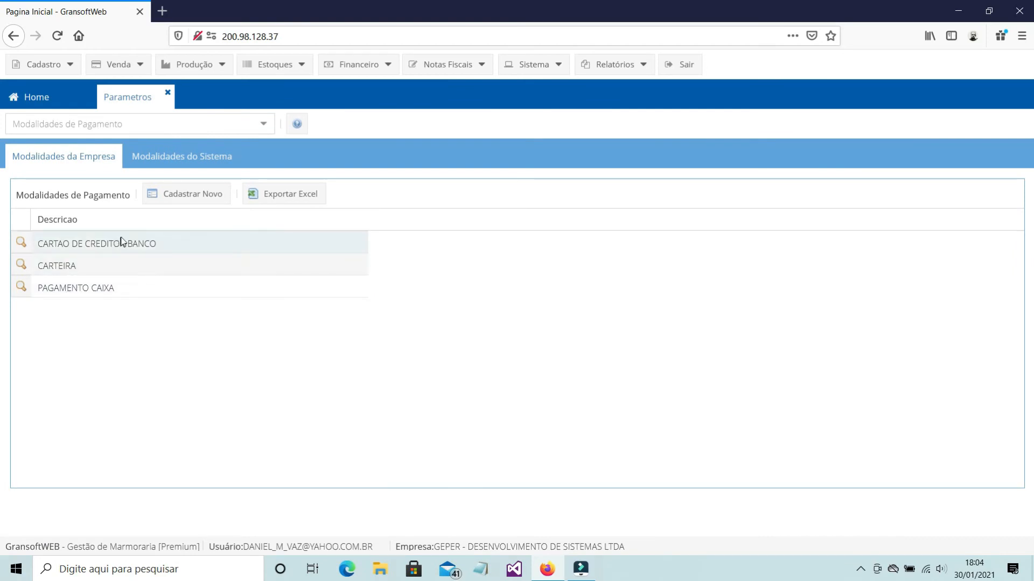
left_click(189, 165)
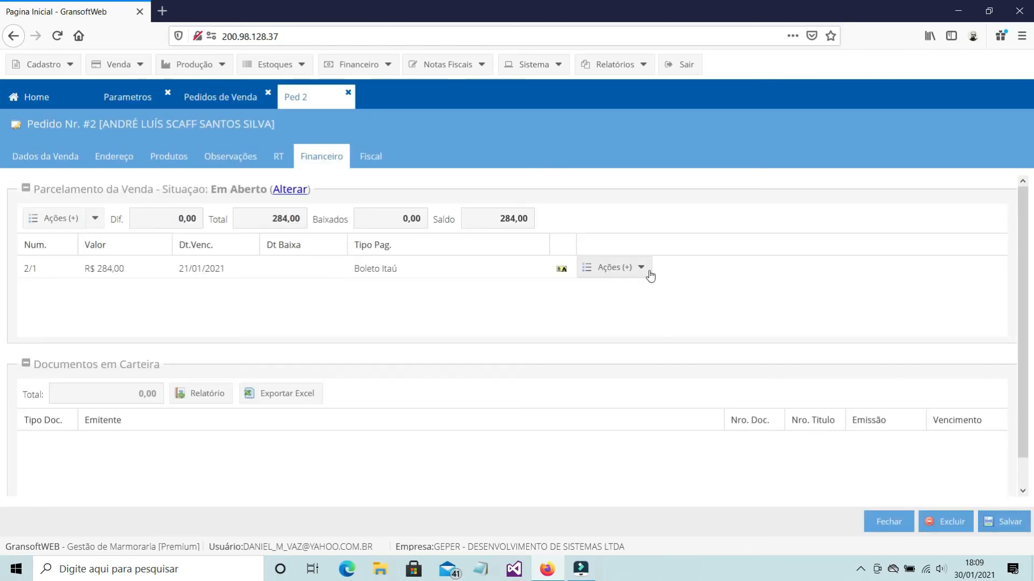
Start Efetuar Baixa for installment 2/1 of sales order 2 and look through the payment modalities offered, without choosing one
left_click(649, 274)
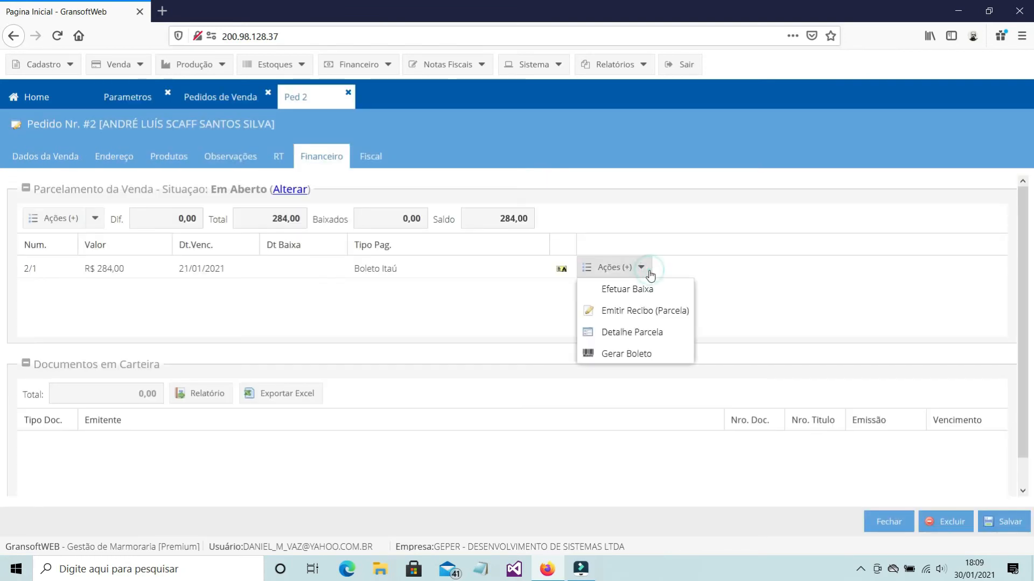
left_click(646, 291)
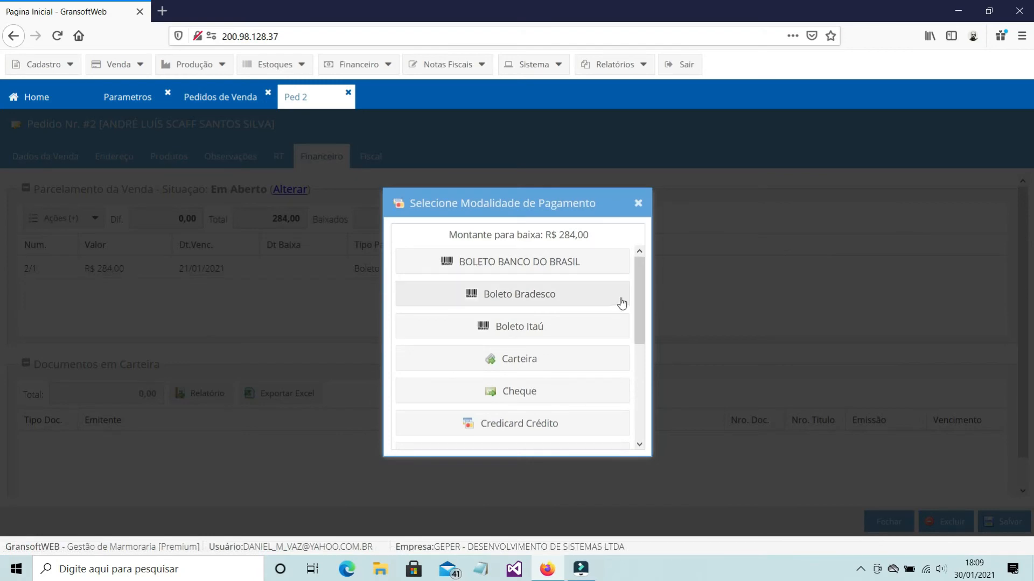
left_click(635, 301)
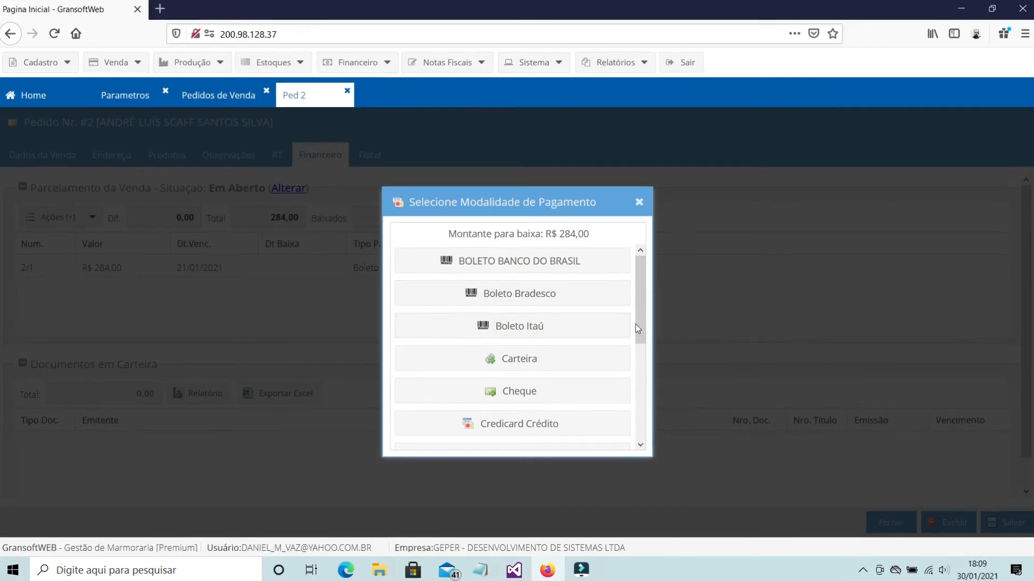
left_click_drag(636, 327, 656, 446)
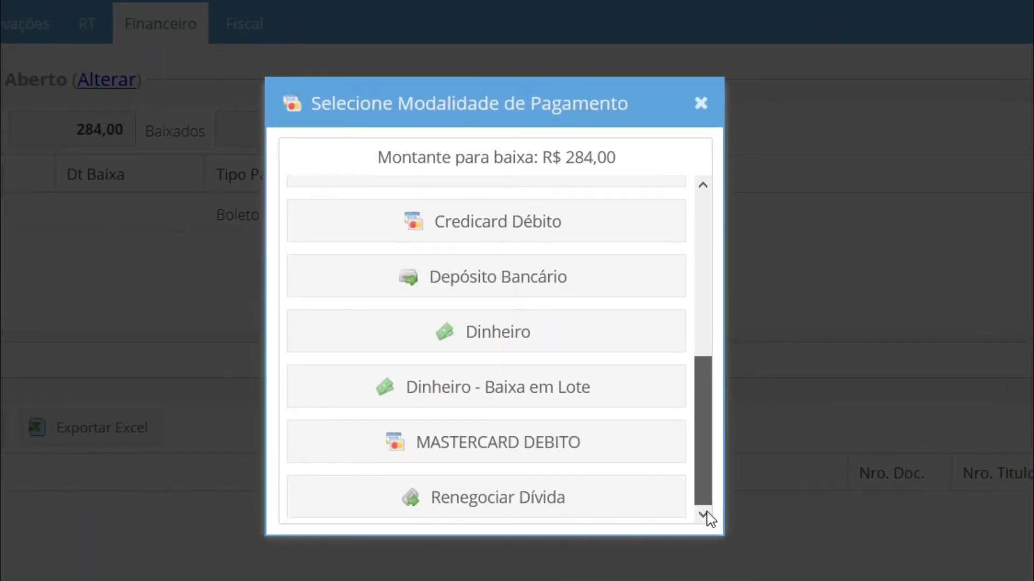
left_click_drag(706, 511, 672, 526)
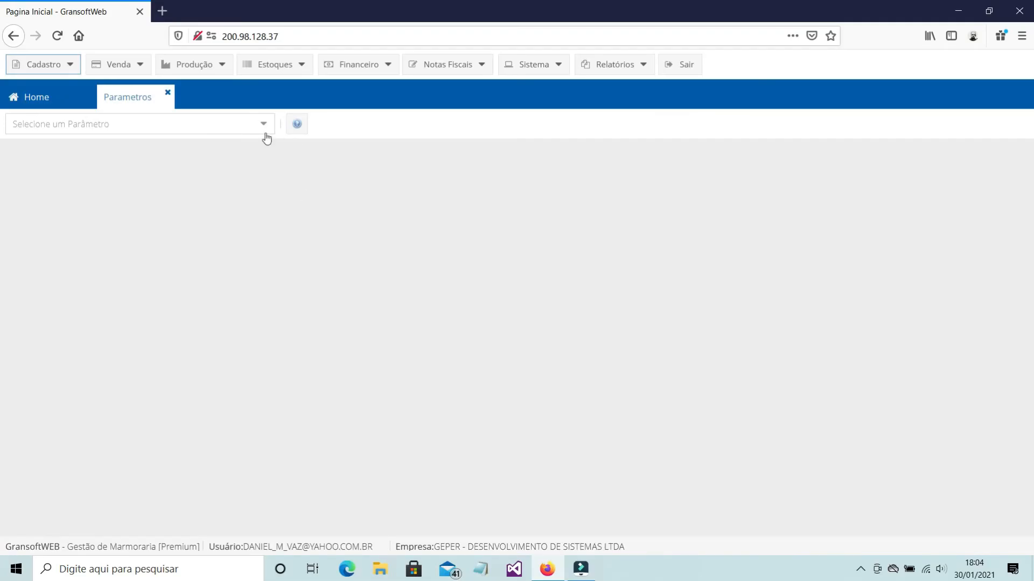
Review the Receber na Conta options of the Boleto Bradesco receipt modality, keeping BRADESCO, and close the parameters without saving
left_click(261, 127)
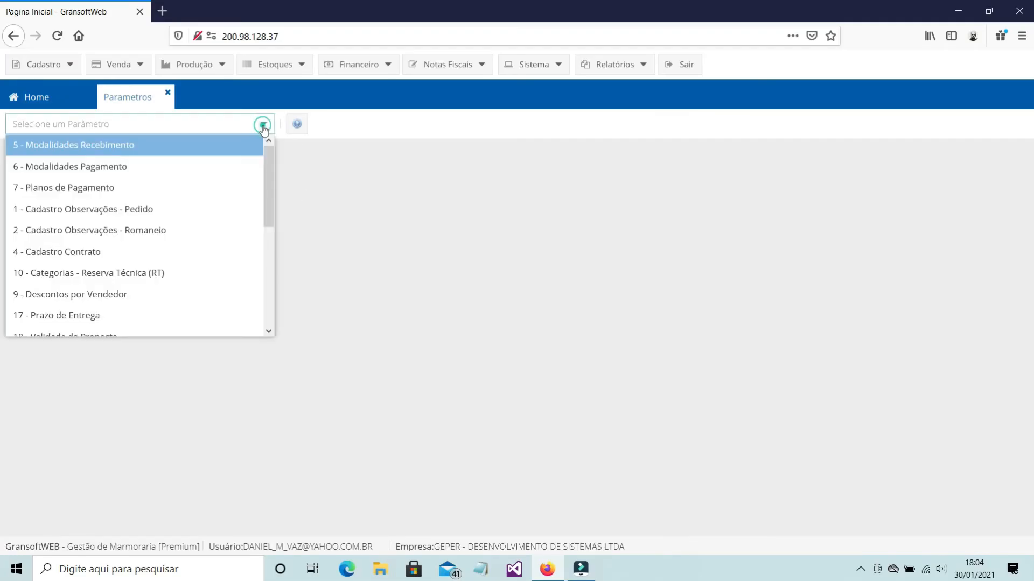
left_click(170, 151)
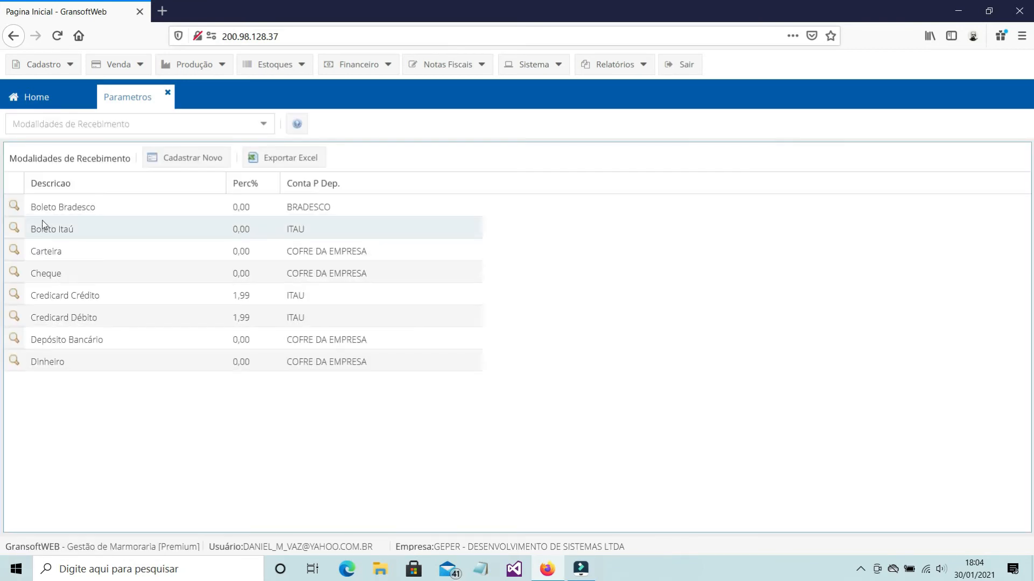
left_click(15, 206)
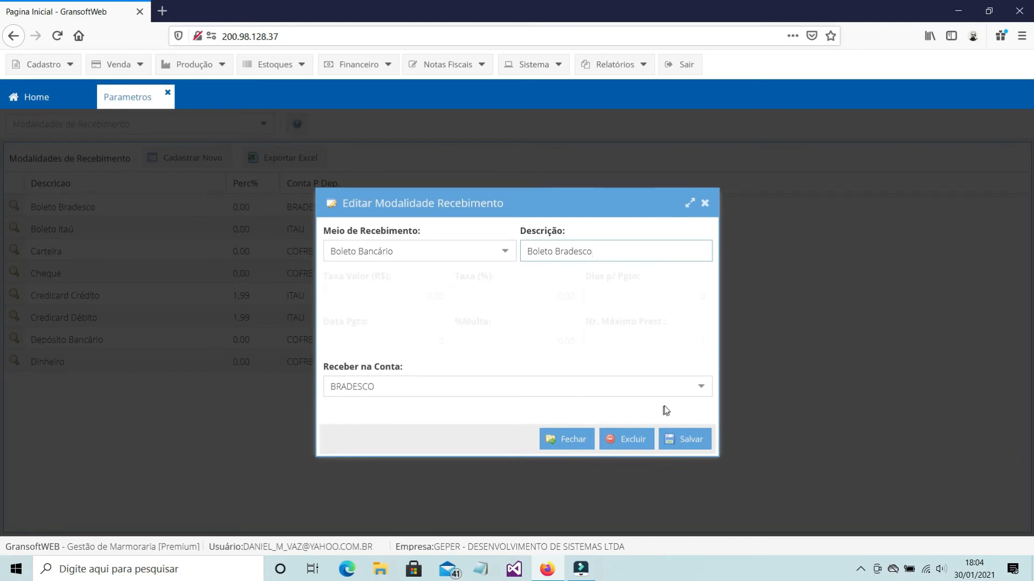
left_click(701, 387)
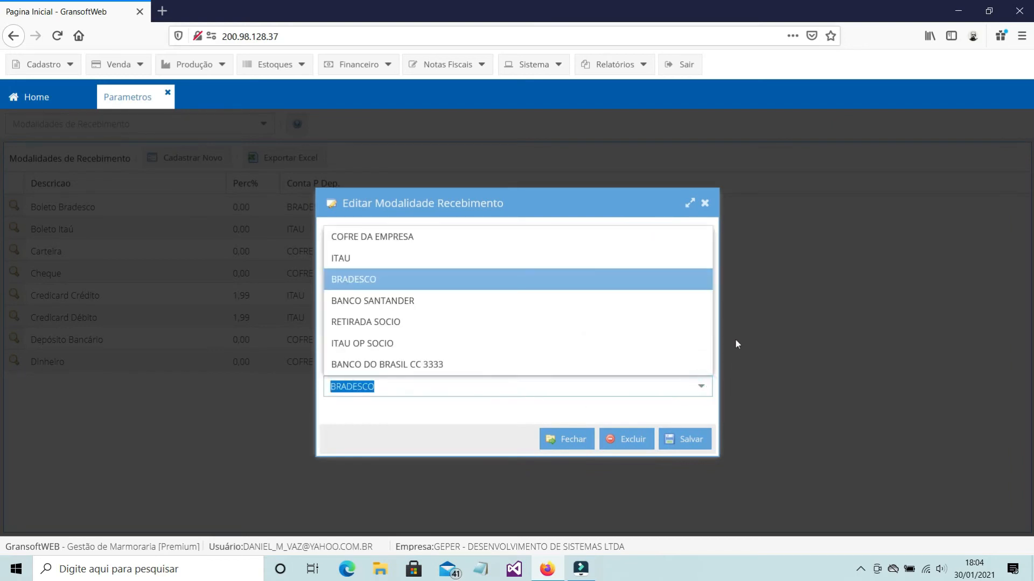
left_click(376, 281)
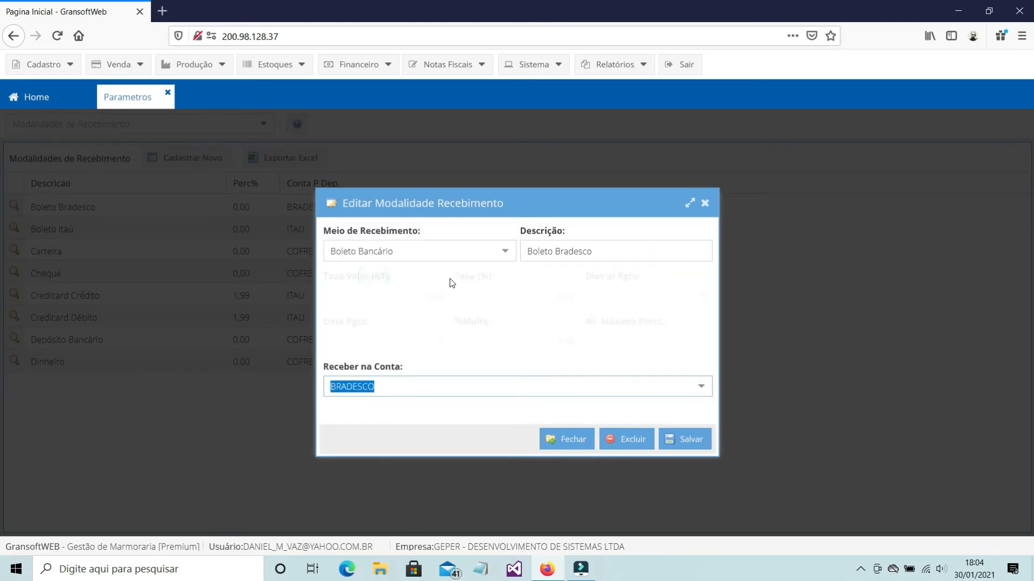
left_click(705, 204)
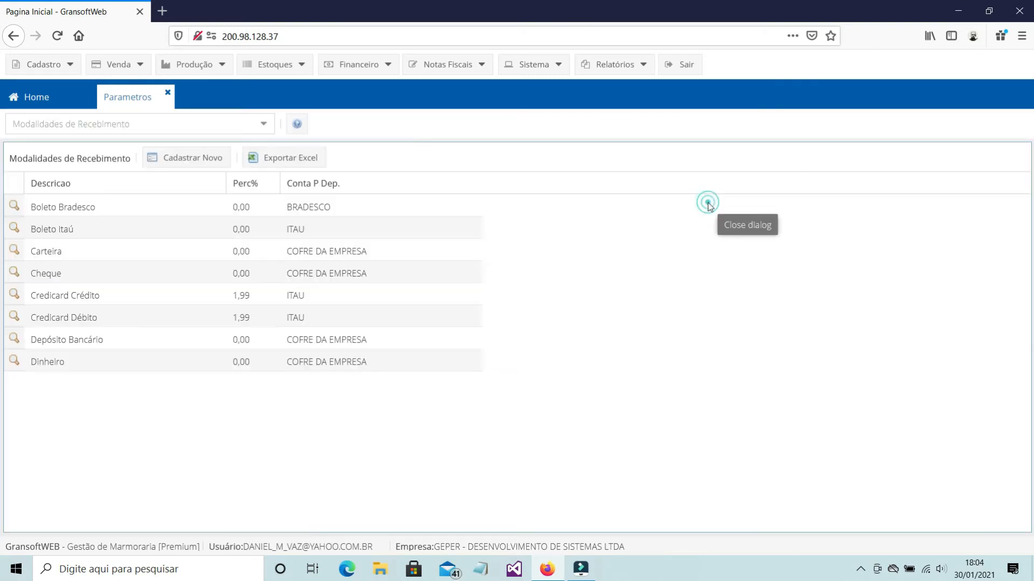
left_click(168, 94)
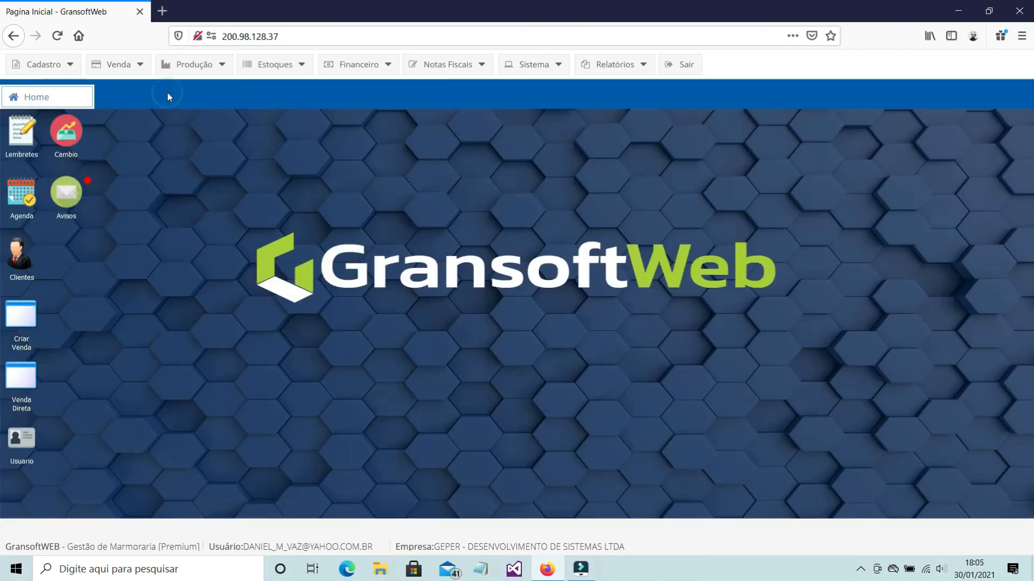
Reopen the Modalidades Recebimento parameters, look through the Receber na Conta options of Boleto Bradesco, and close its details without saving
left_click(42, 69)
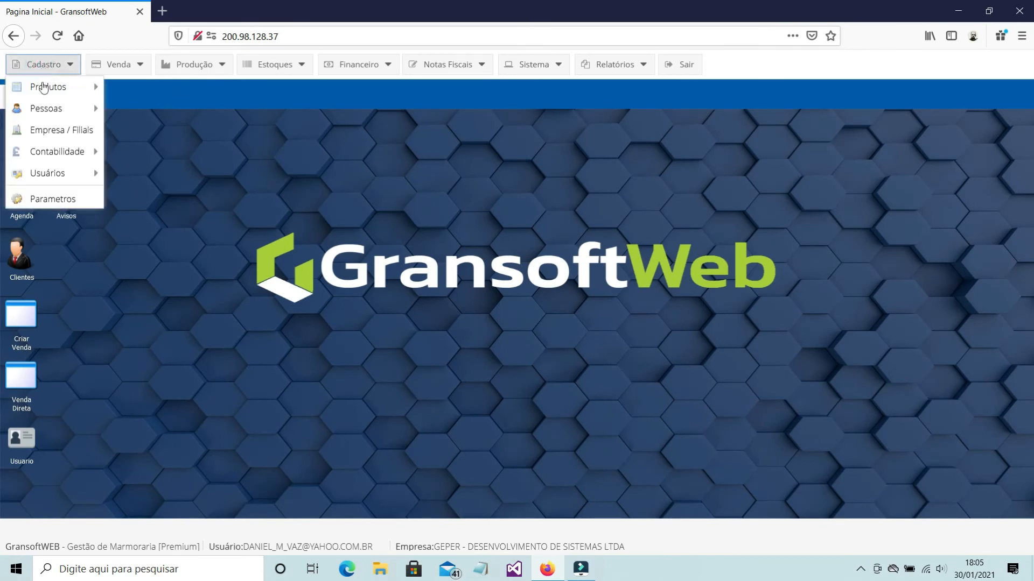
left_click(51, 199)
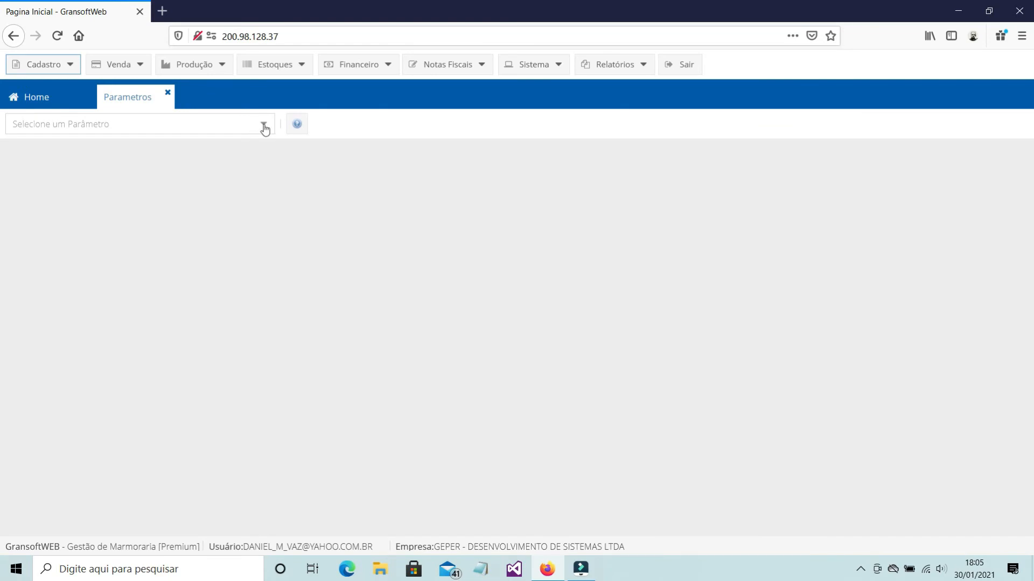
left_click(264, 126)
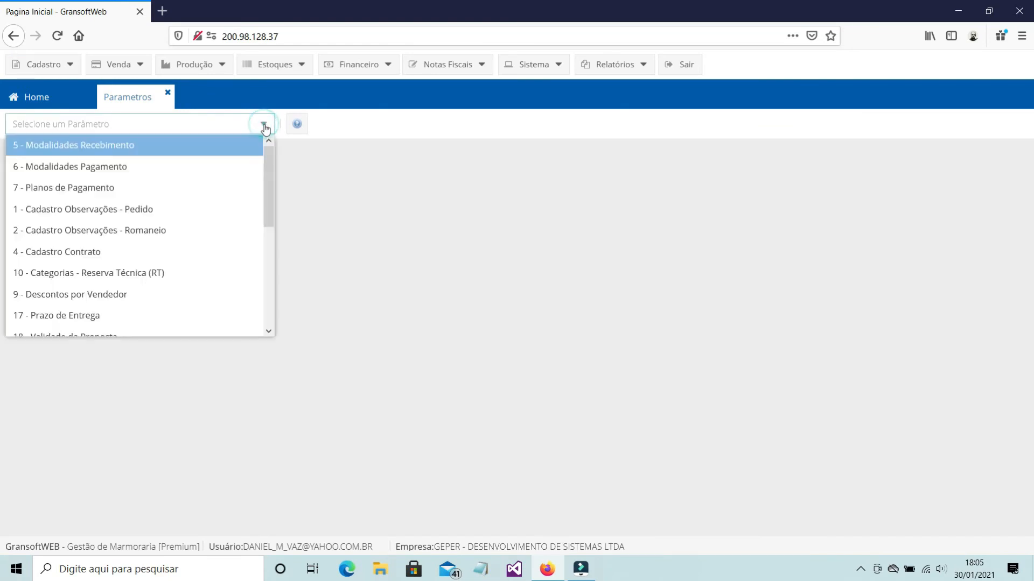
left_click(89, 146)
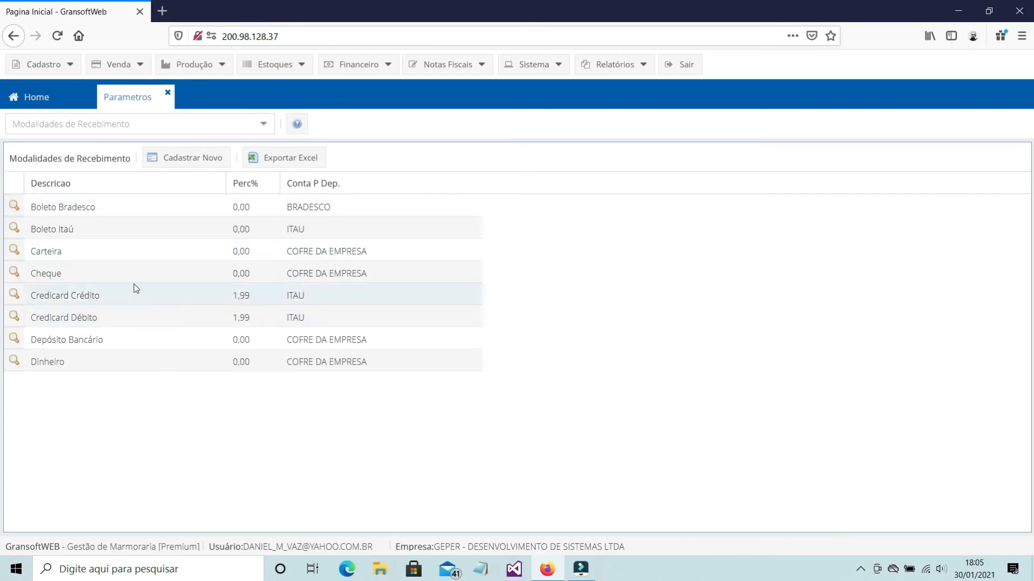
left_click(14, 206)
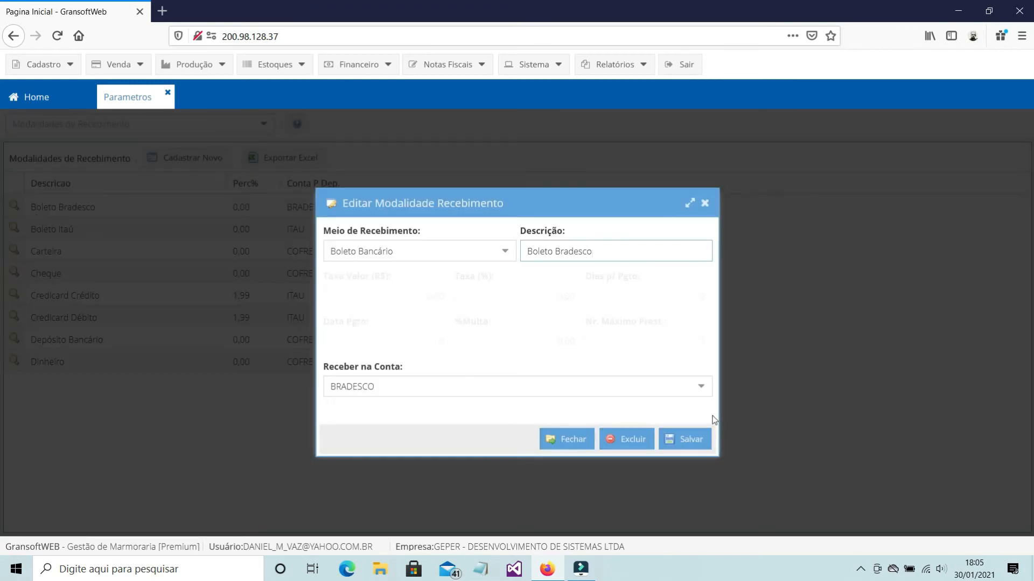
left_click(704, 393)
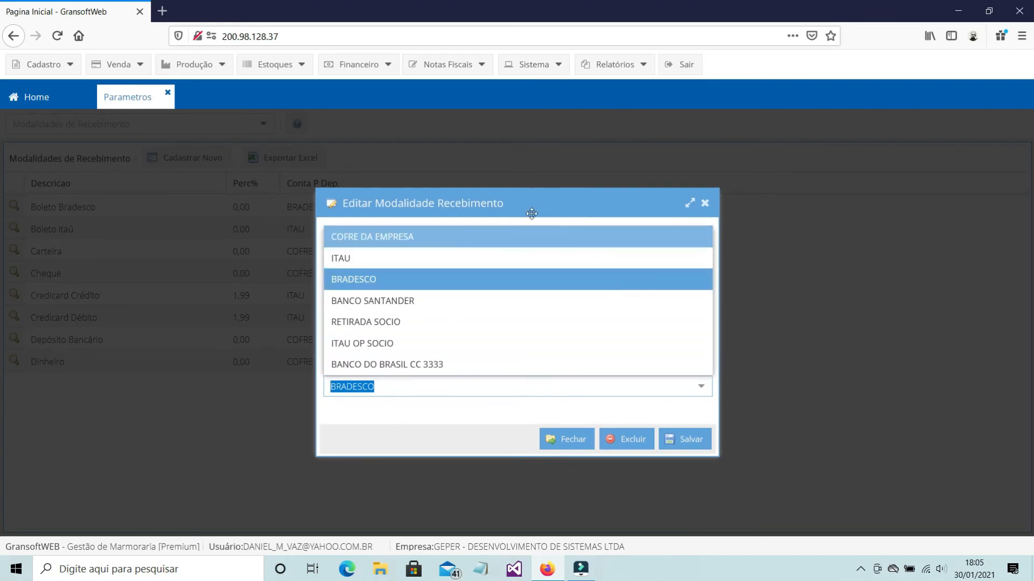
left_click(704, 204)
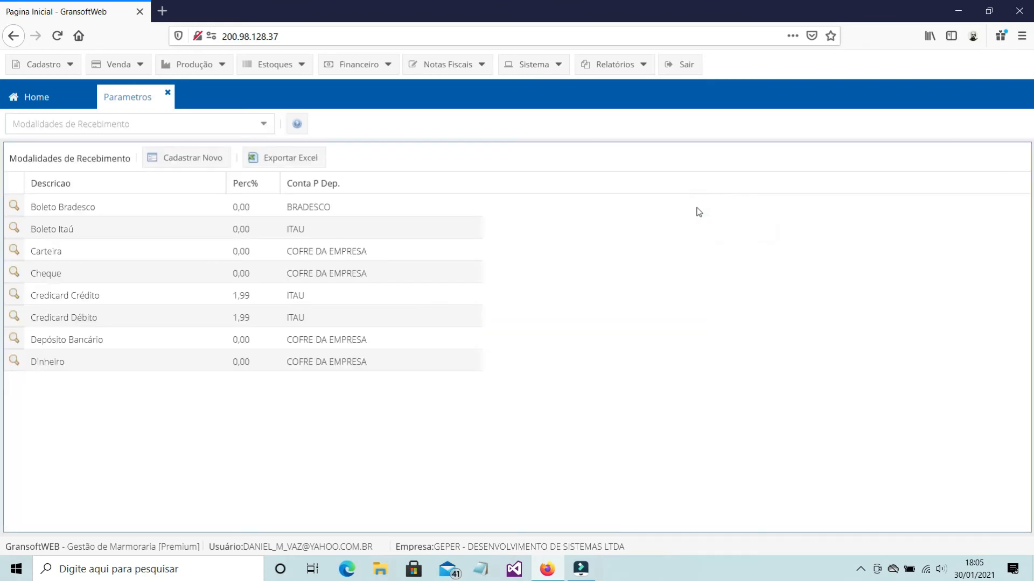
Start a new receipt modality with Dinheiro as Meio de Recebimento and DINHEIRO as its description
left_click(180, 159)
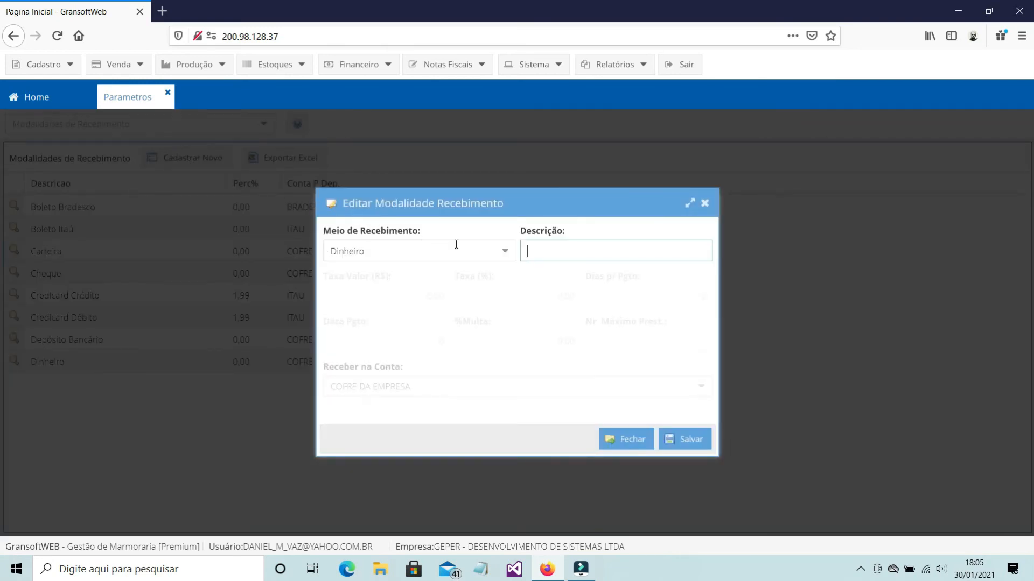
left_click(511, 260)
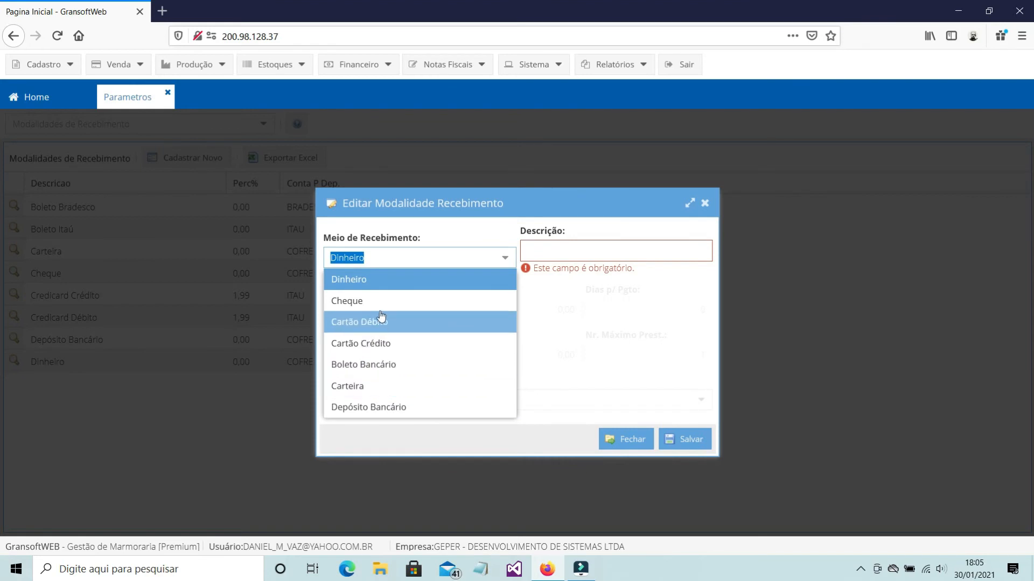
left_click(349, 281)
left_click(580, 257)
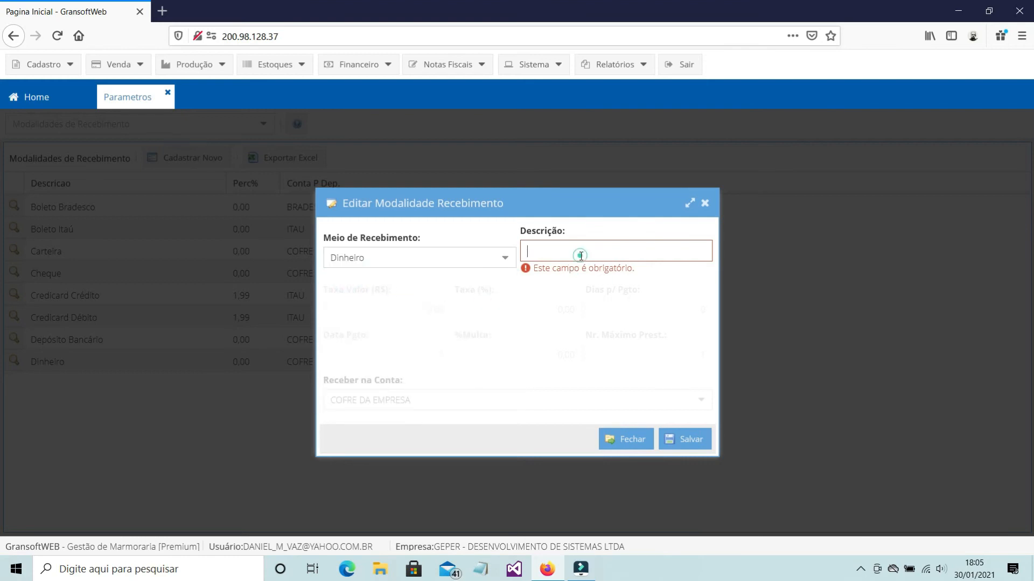
type("d")
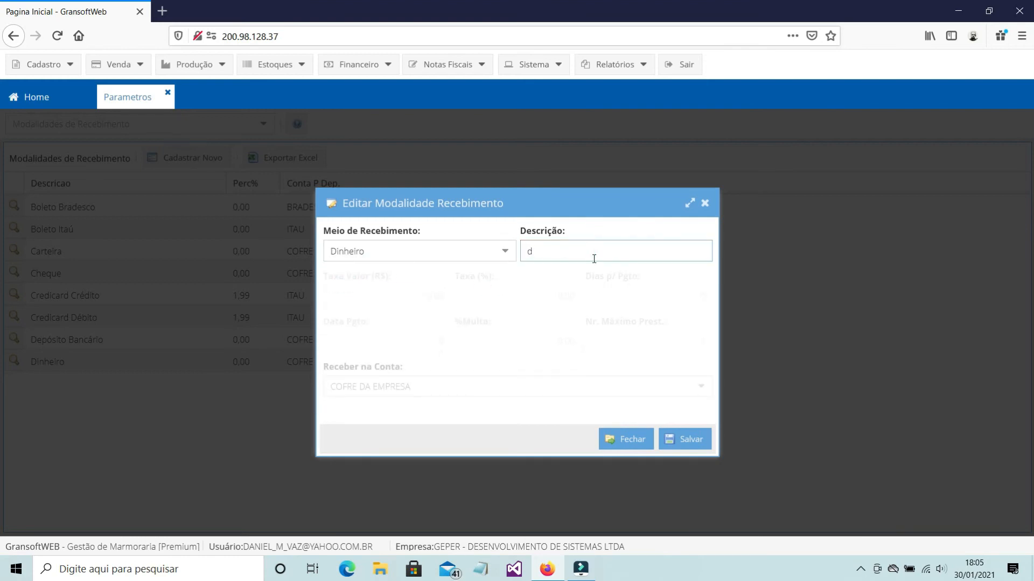
key("BackSpace")
type("d")
key("BackSpace")
type("DINHEIRO")
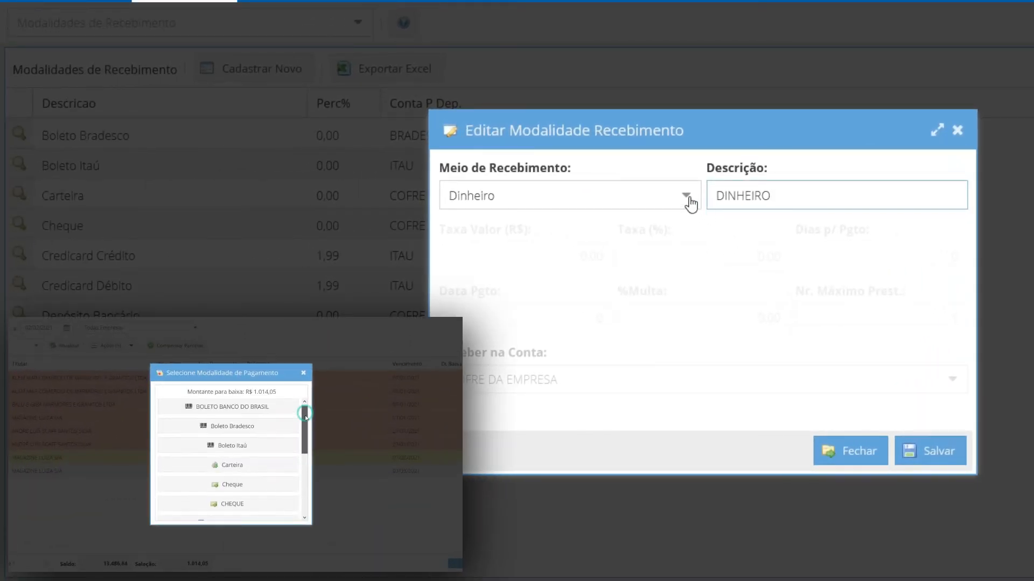
left_click(687, 196)
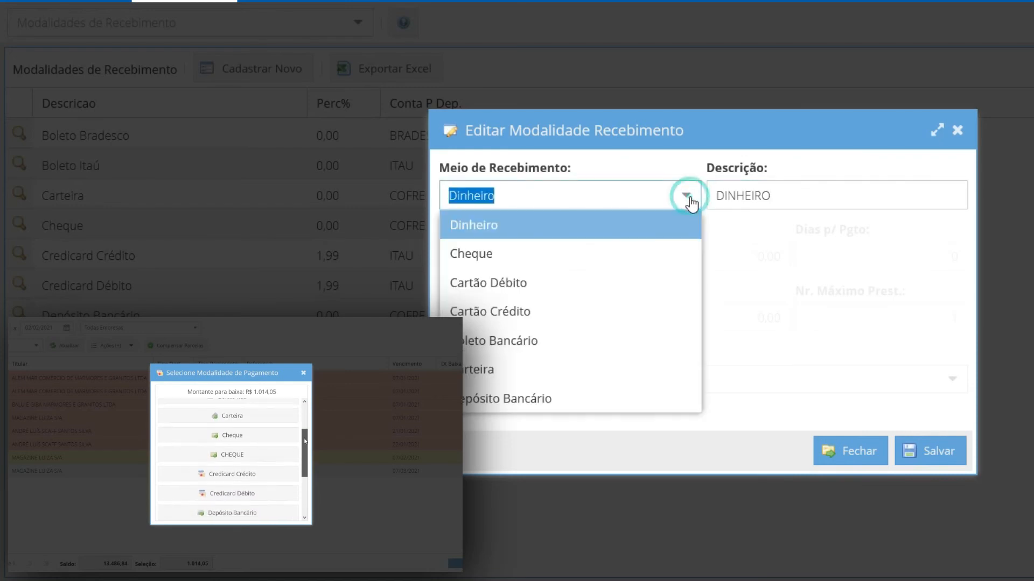
left_click(532, 223)
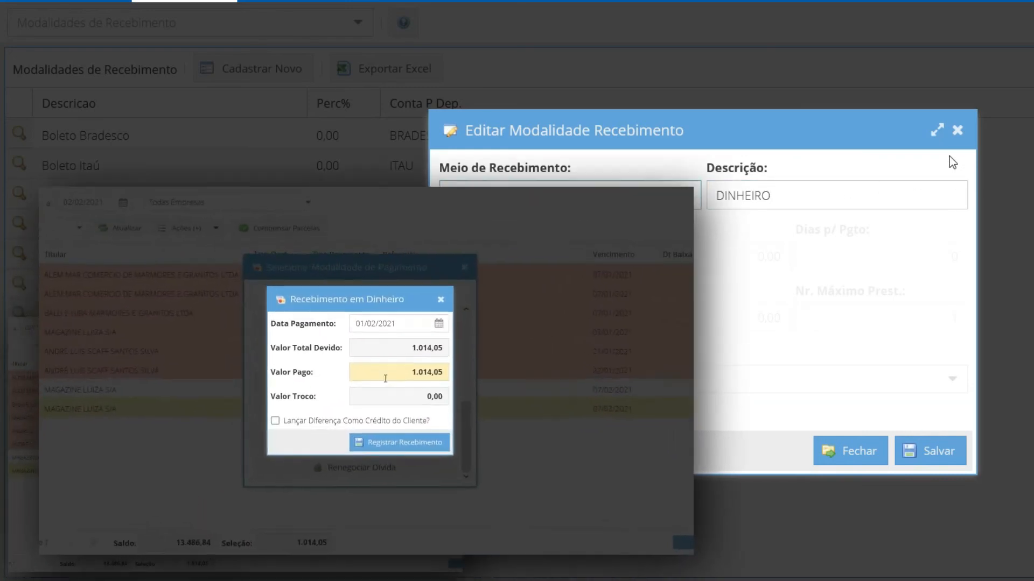
Enter 1.200,00 as the Valor Pago of the cash receipt and close it without registering the payment
type("1200")
key("Tab")
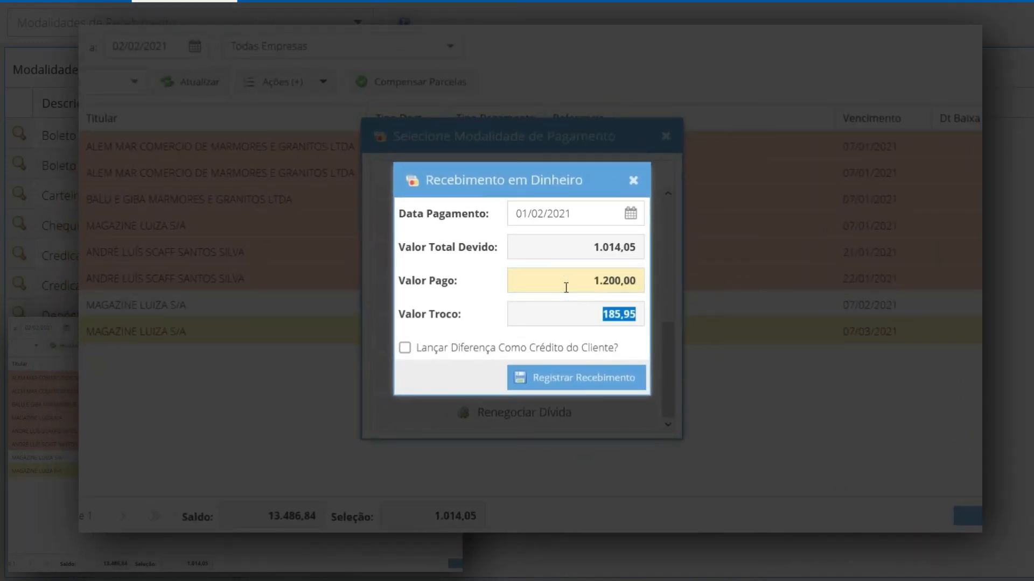
left_click(635, 182)
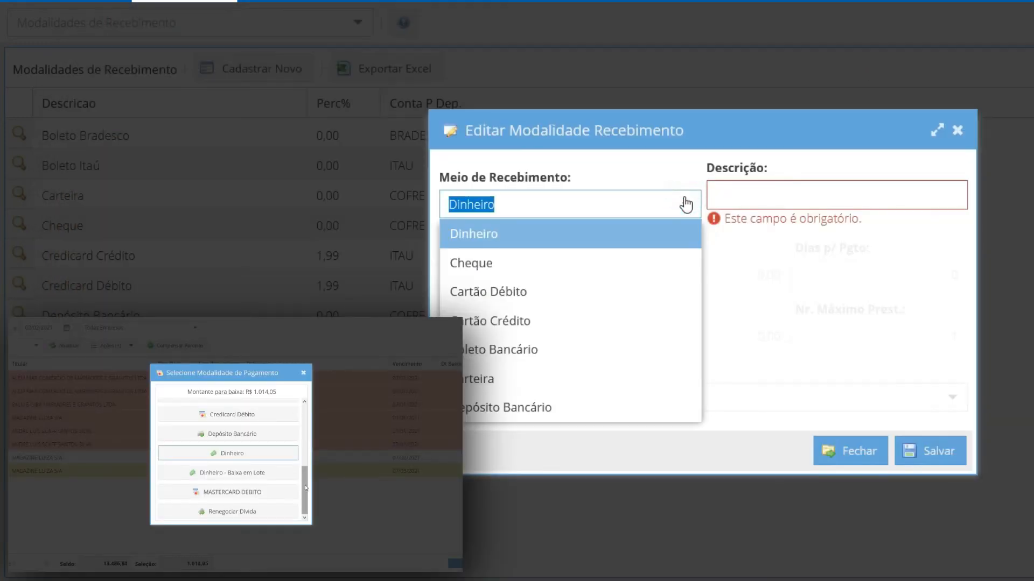
Set the new receipt modality's Meio de Recebimento to Depósito Bancário and its description to TRANSFERENCIA BANCARIA
left_click(540, 409)
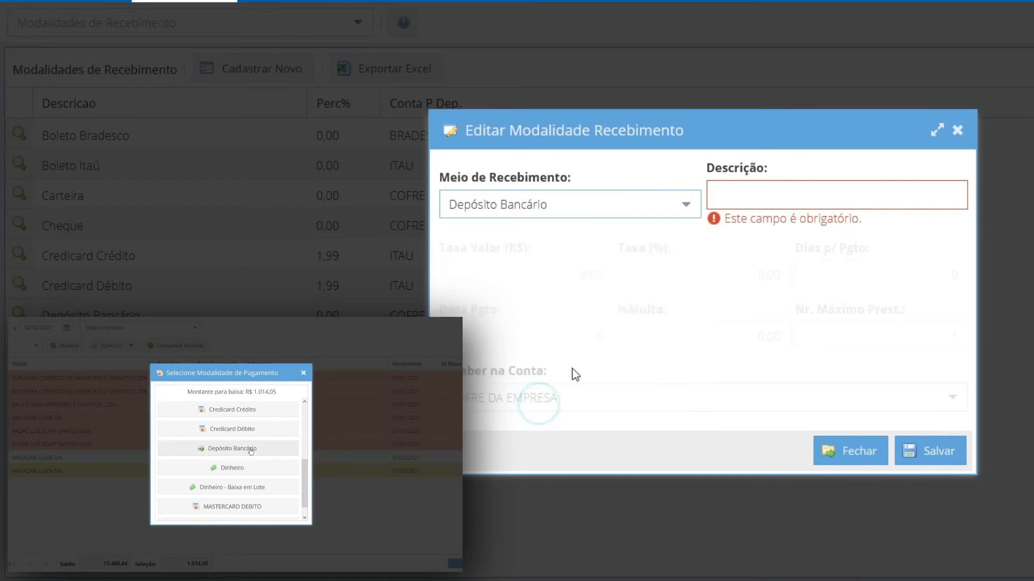
left_click(759, 191)
type("T")
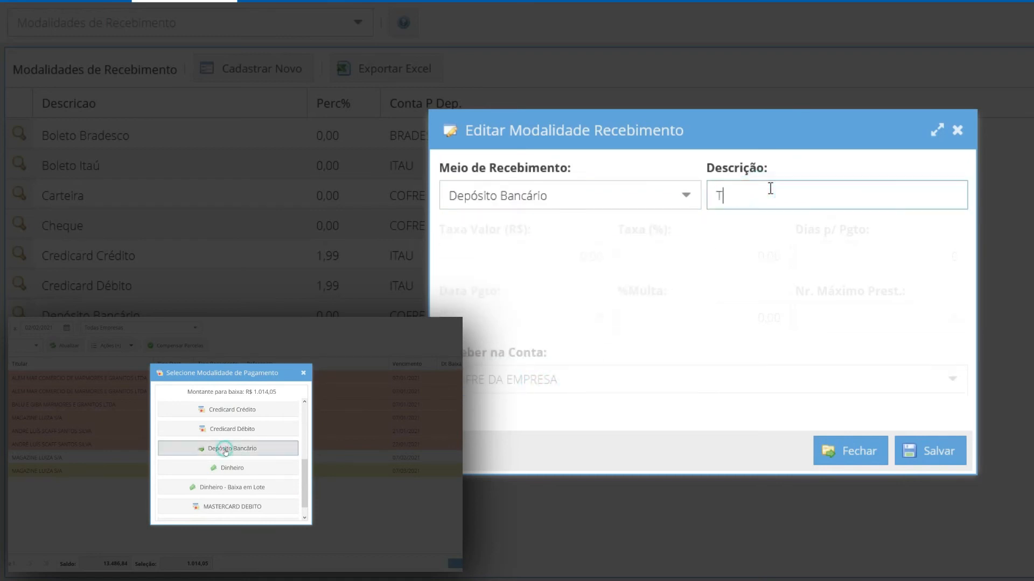
type("RANSFERENCIA")
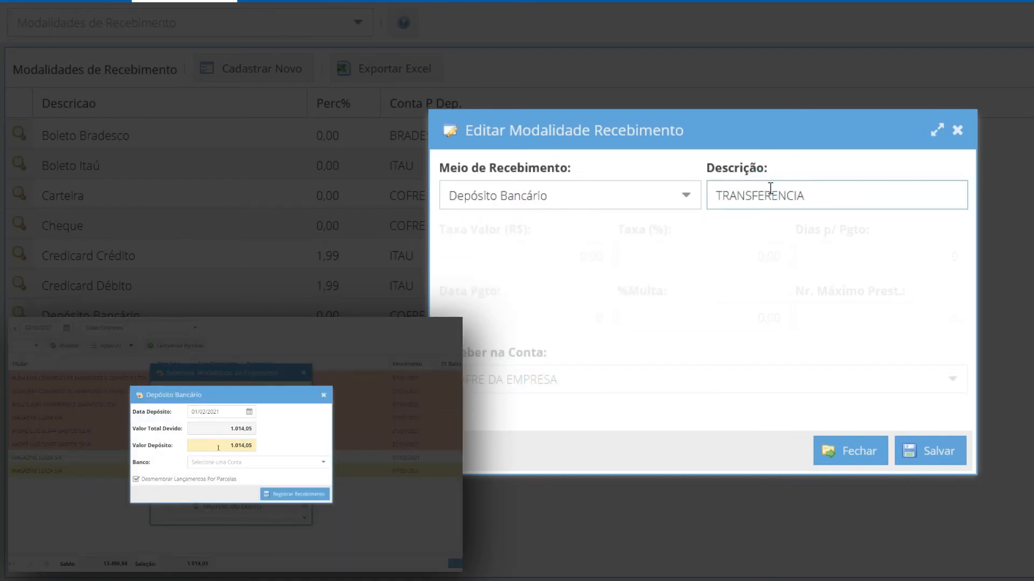
type(" BANCARIA")
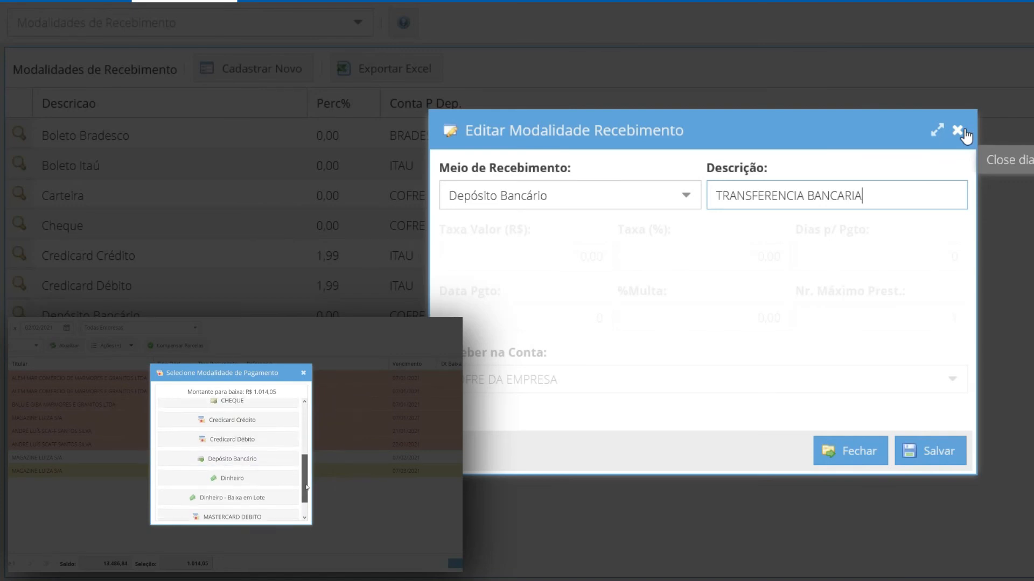
Set up a receipt modality with Cheque as Meio de Recebimento and CHEQUE as its description
left_click(687, 199)
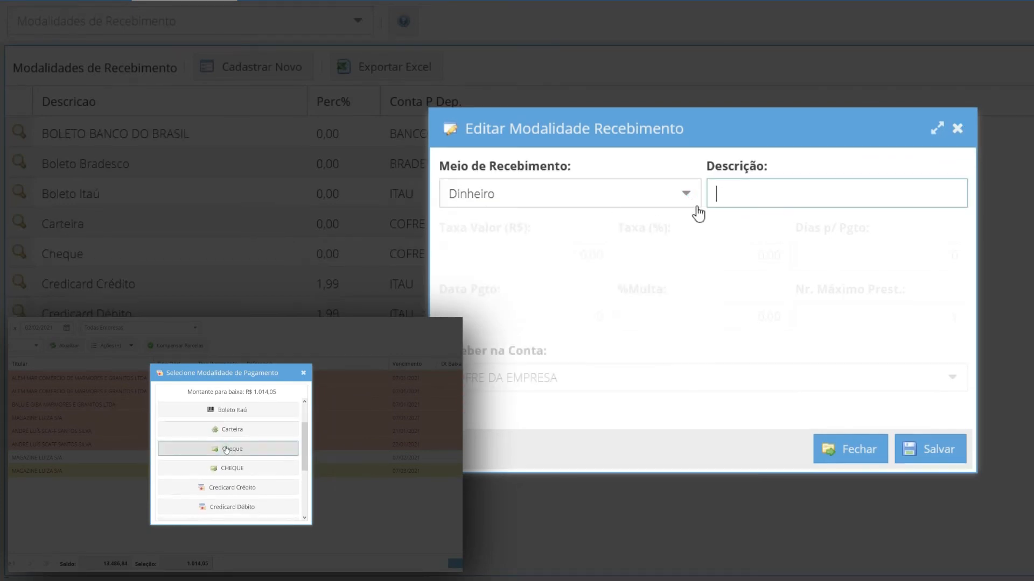
left_click(690, 195)
left_click(628, 257)
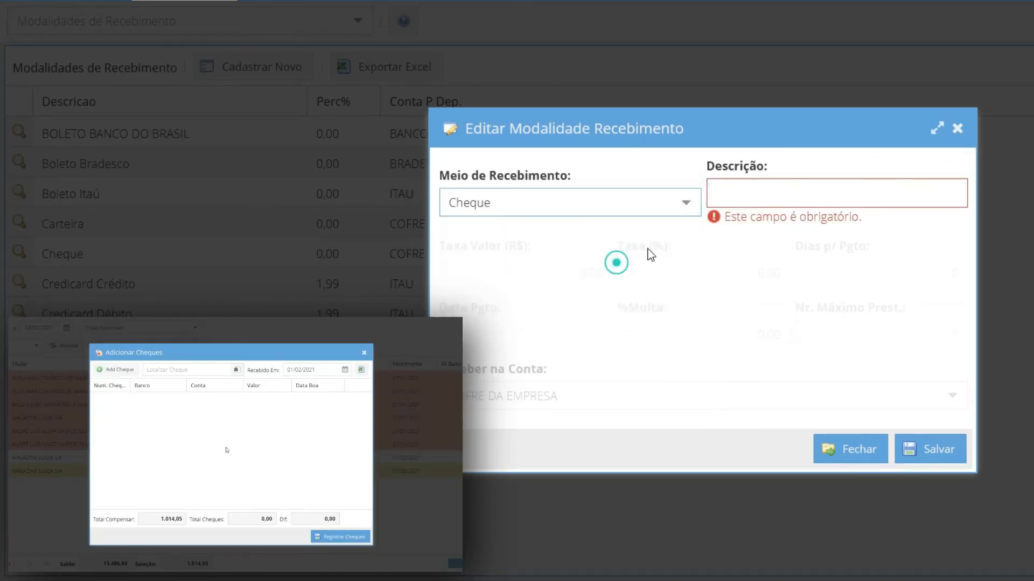
left_click(764, 194)
type("ch")
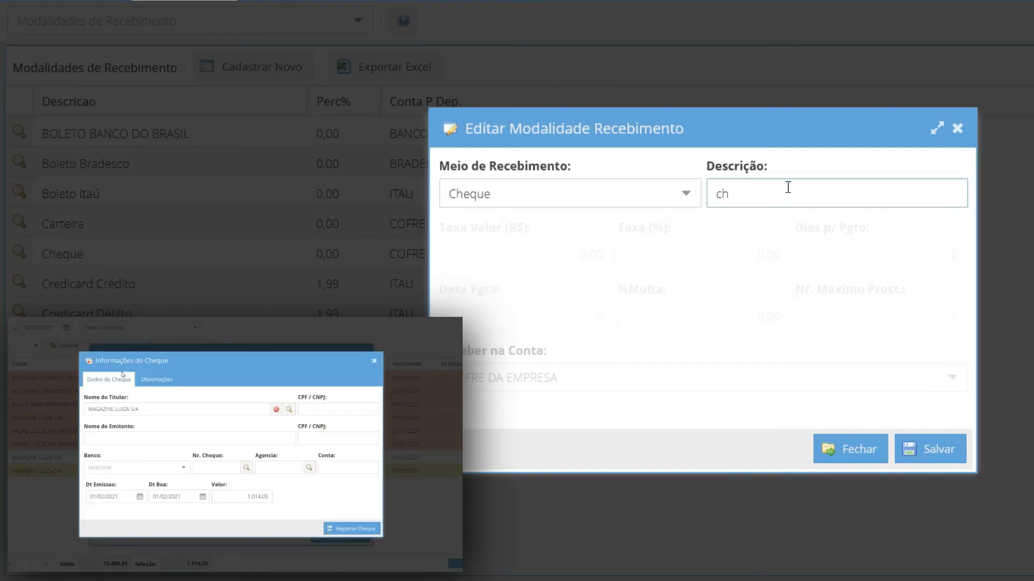
key("BackSpace")
key("BackSpace")
type("CHEQUE")
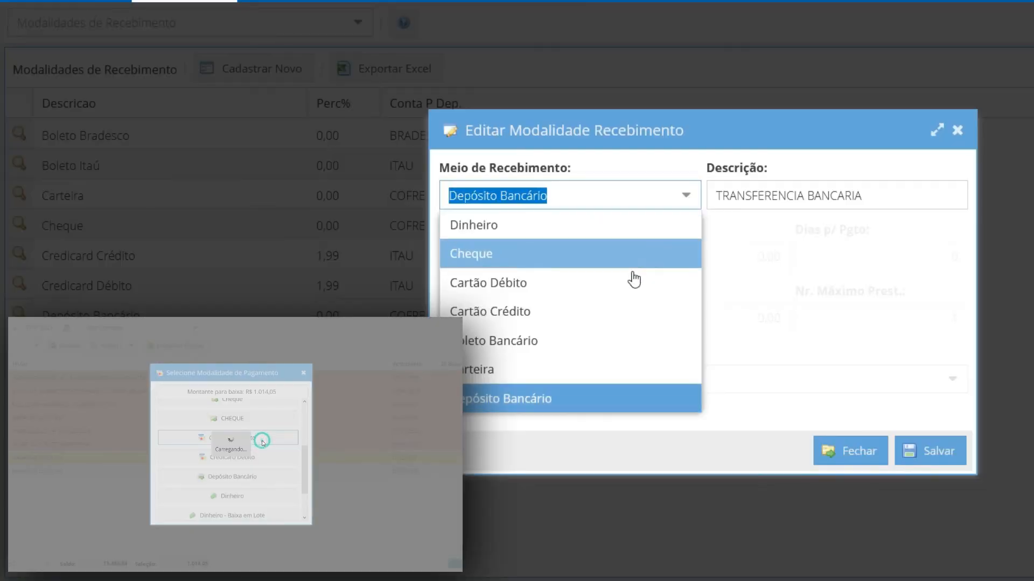
Set the Meio de Recebimento to Cartão Débito and look through the Receber na Conta options, keeping COFRE DA EMPRESA
left_click(597, 290)
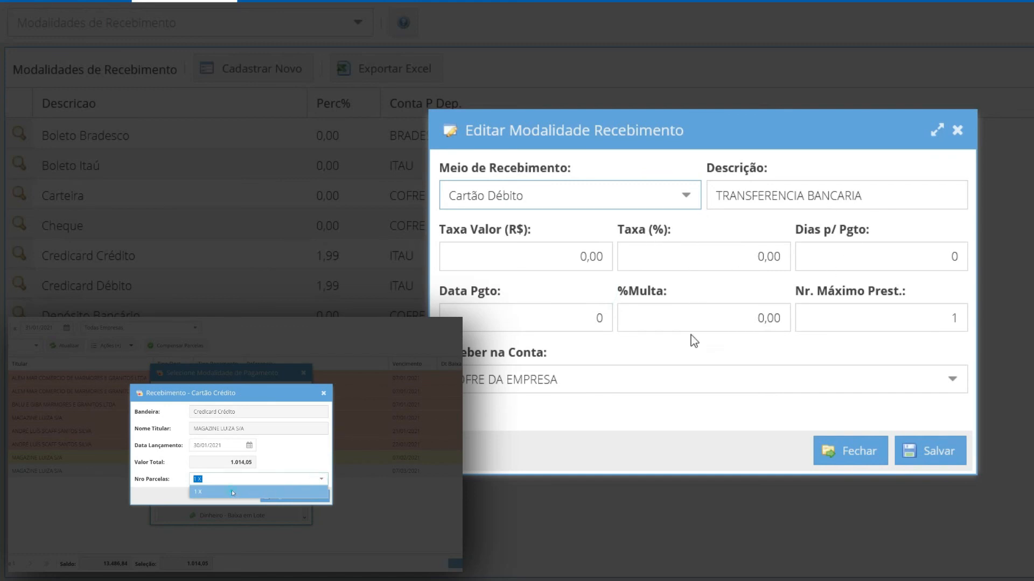
left_click(729, 380)
left_click(627, 114)
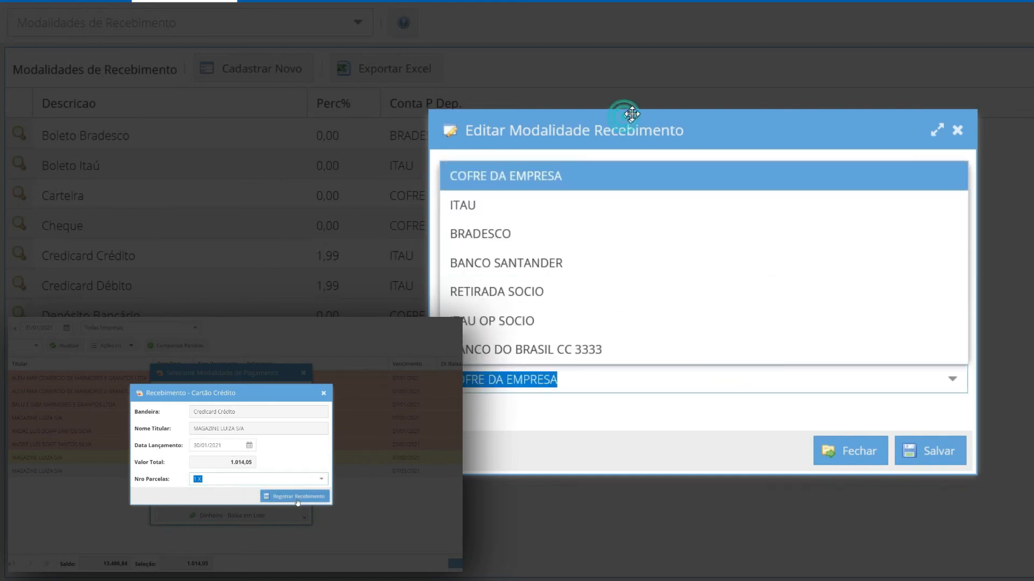
left_click(667, 466)
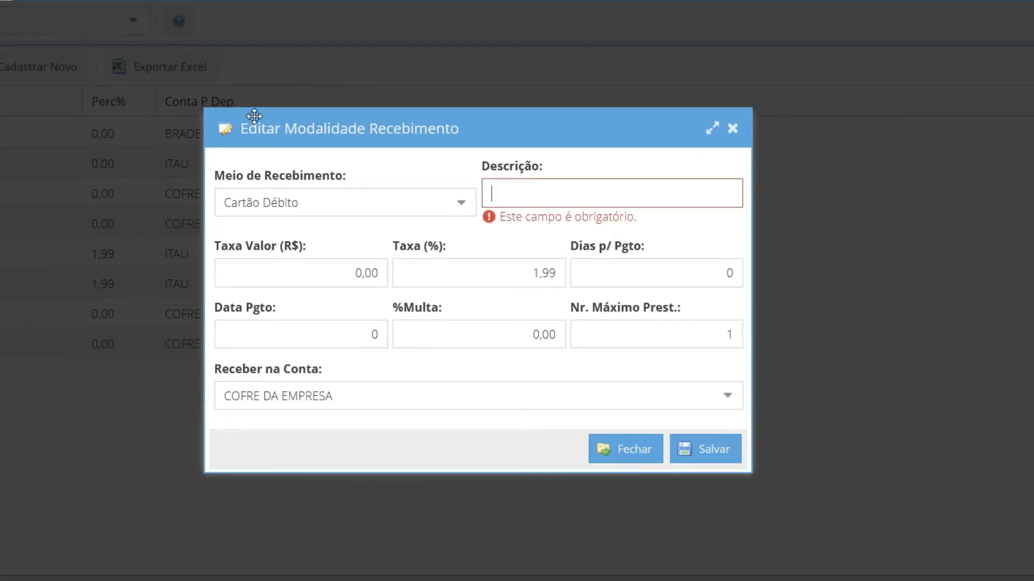
Describe the debit card modality as MASTERCARD DEBITO, with a Taxa of 1,99% and Dias p/ Pgto of 1
type("MASTERCARD DEBITO")
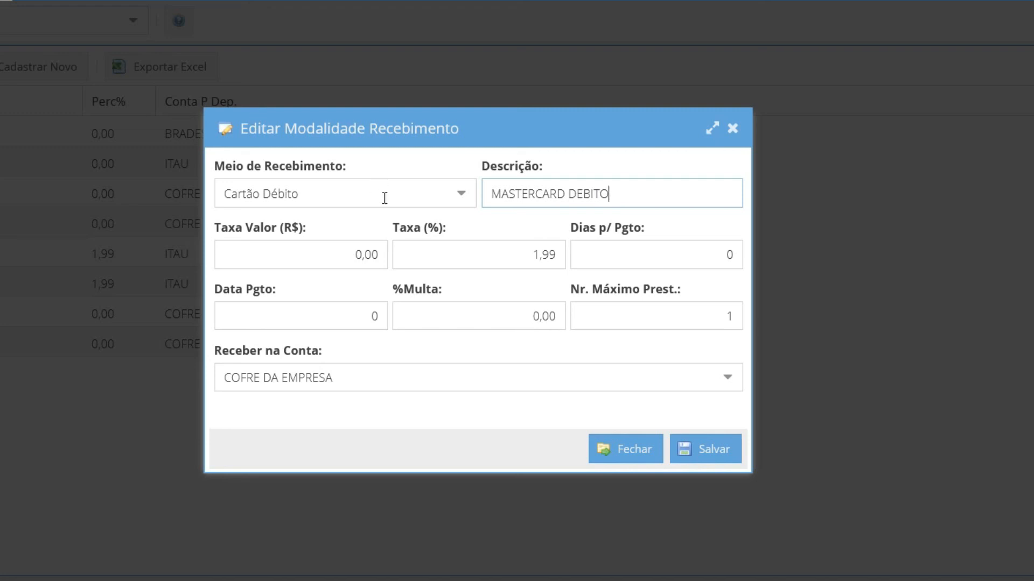
key("Tab")
key("Tab")
key("Tab")
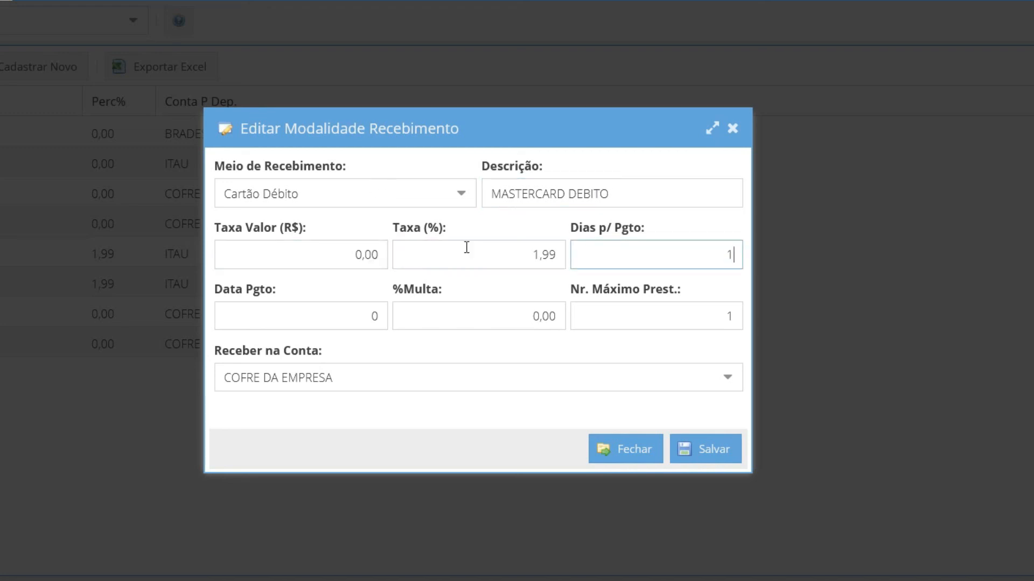
key("Tab")
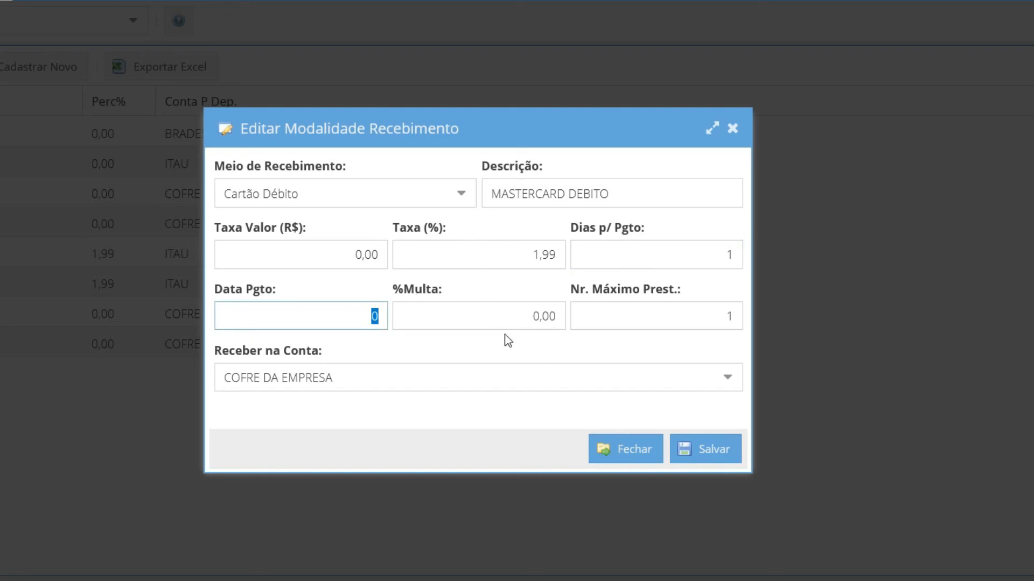
Set the MASTERCARD DEBITO modality to be received in BANCO DO BRASIL CC 3333 and save it
left_click(735, 382)
left_click(348, 349)
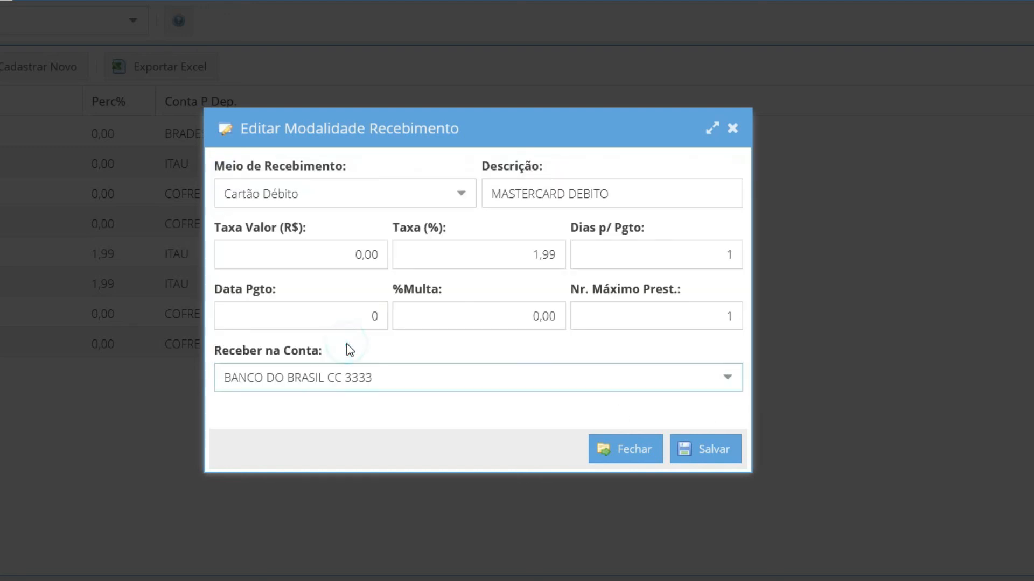
left_click(638, 193)
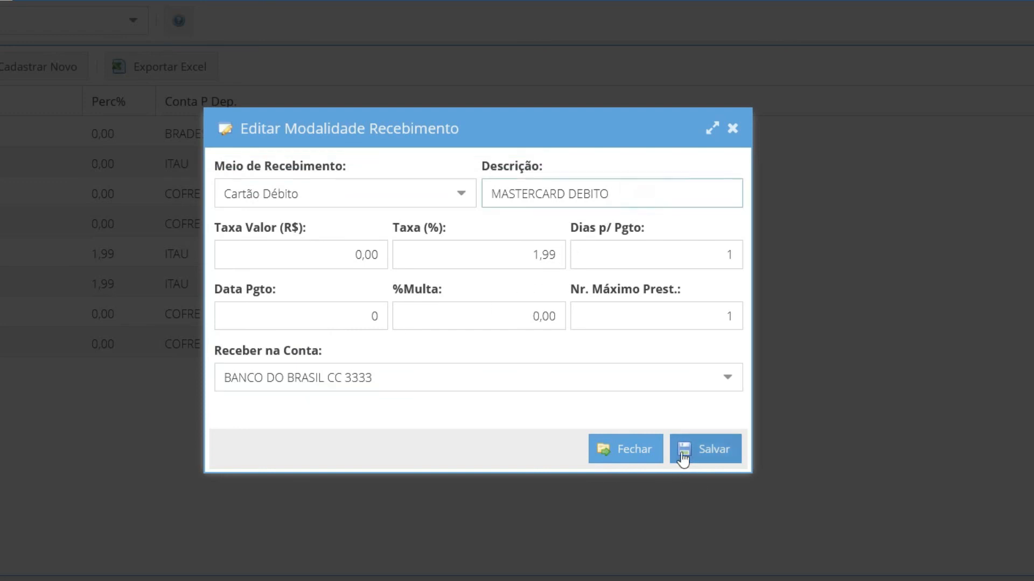
left_click(706, 451)
Set up a Boleto Bancário receipt modality described as BOLETO BANCO DO BRASIL, to be received in BANCO DO BRASIL CC 3333
left_click(466, 204)
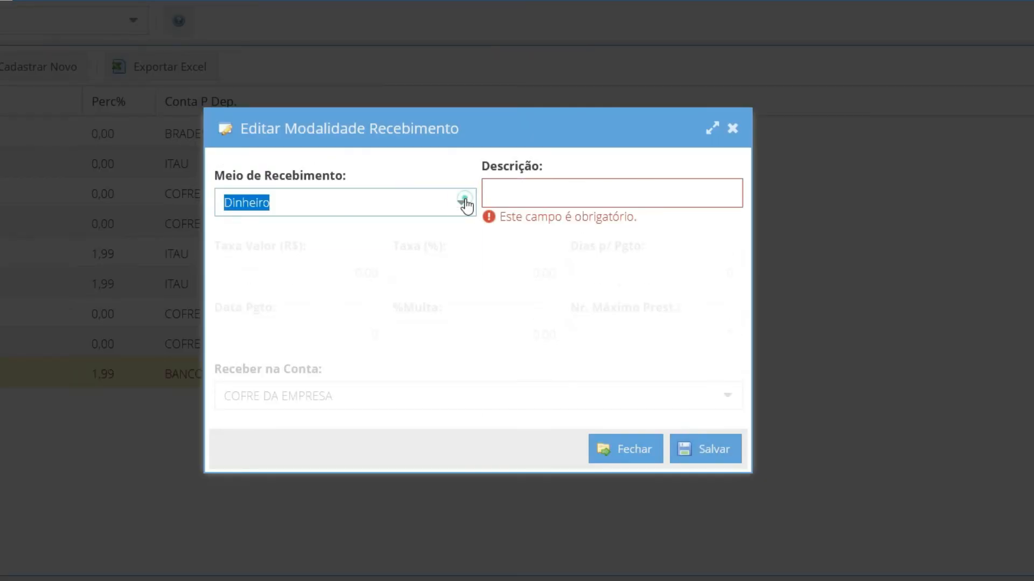
left_click(312, 354)
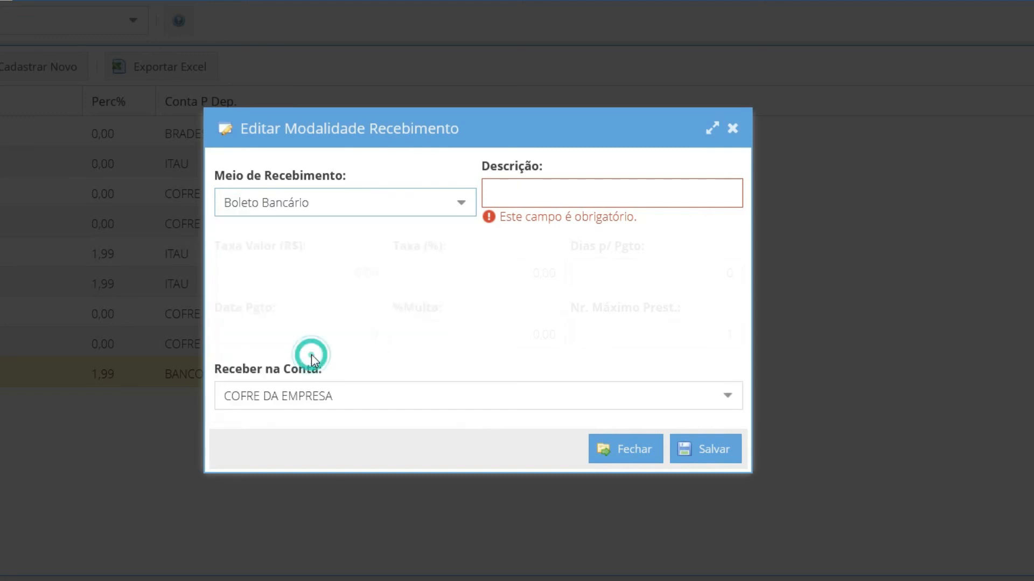
left_click(530, 183)
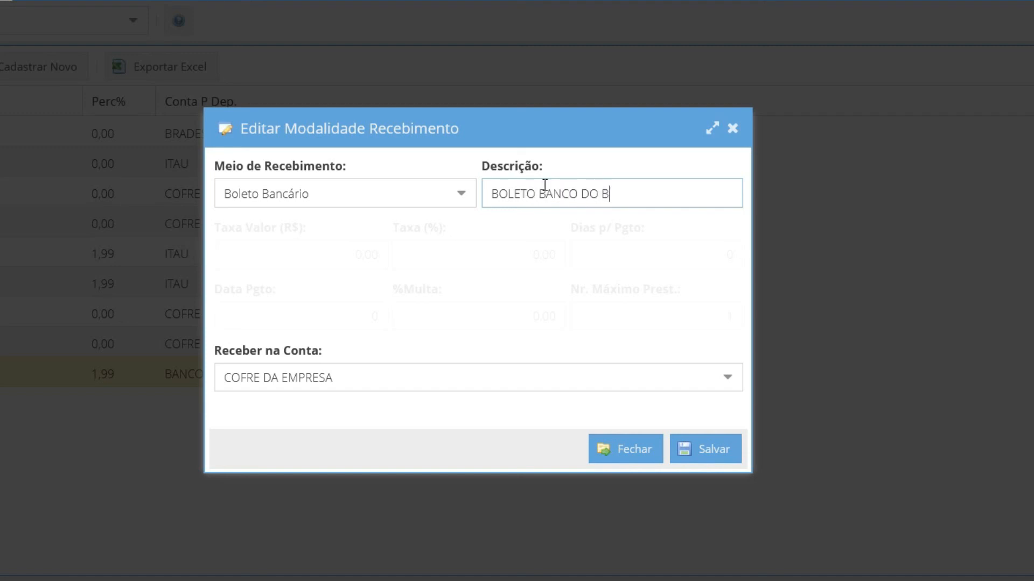
key("BackSpace")
type("RASIL")
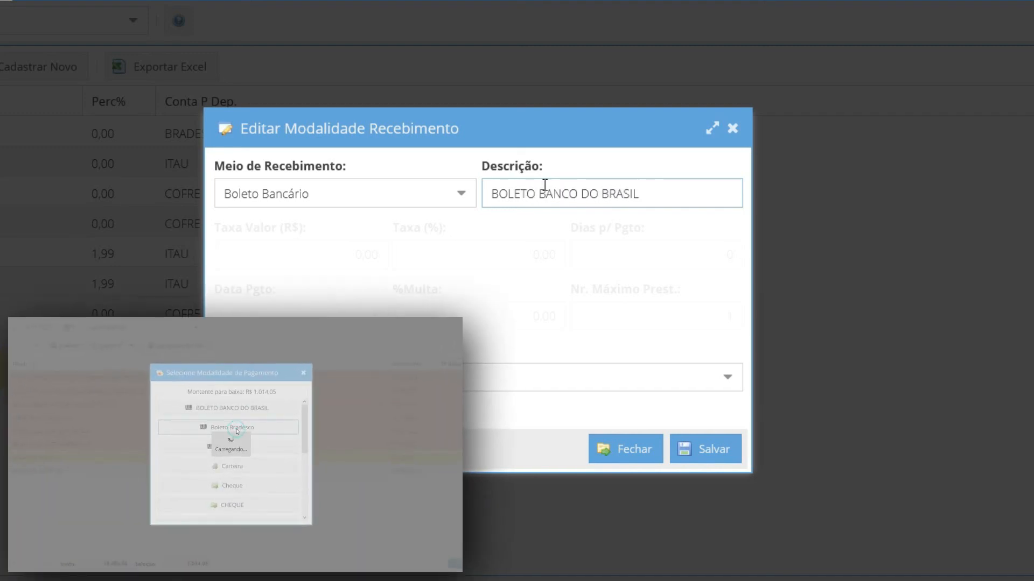
left_click(724, 380)
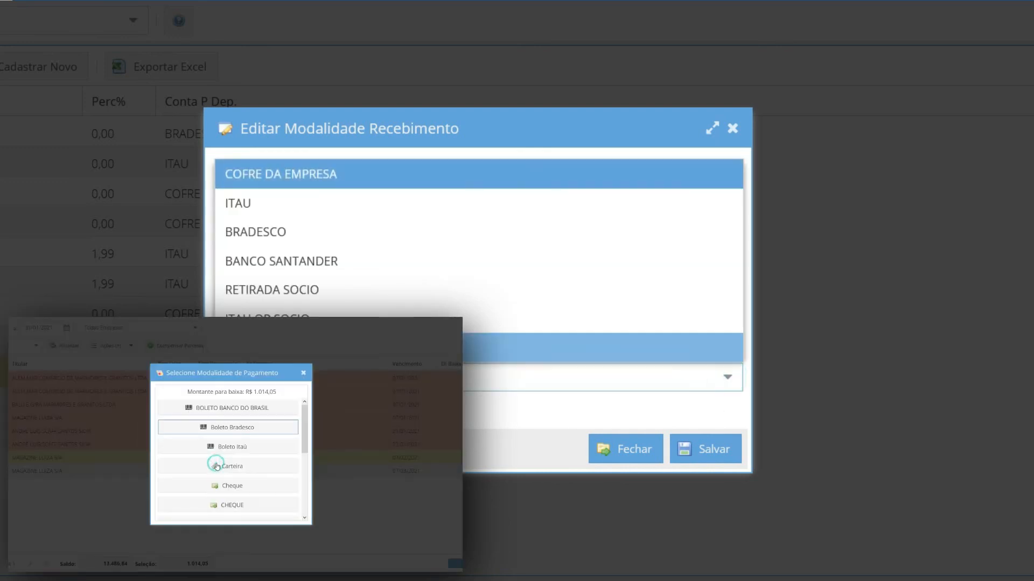
left_click(356, 348)
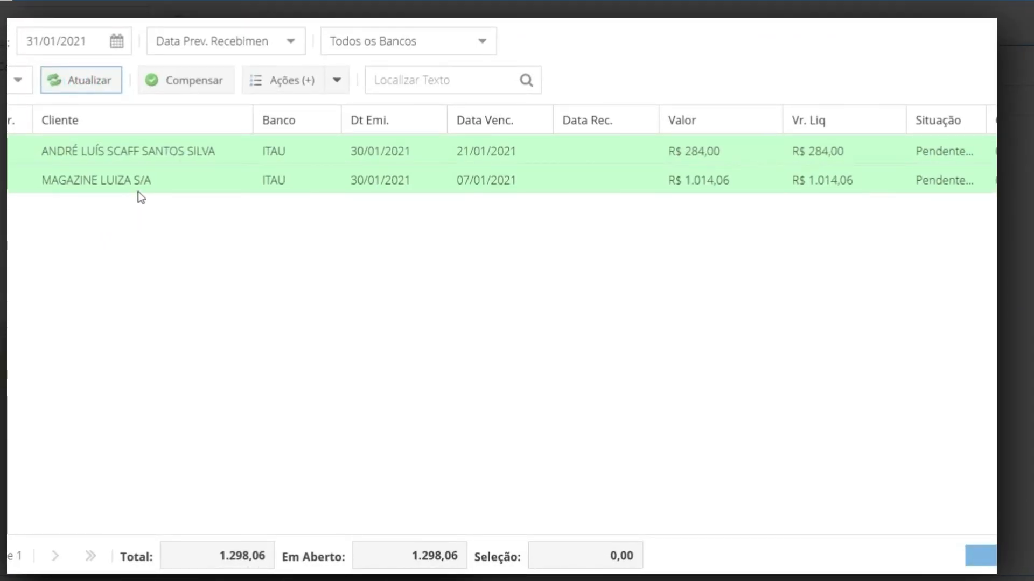
Open the MAGAZINE LUIZA S/A boleto, check its additional details and look through its print preview
left_click(139, 188)
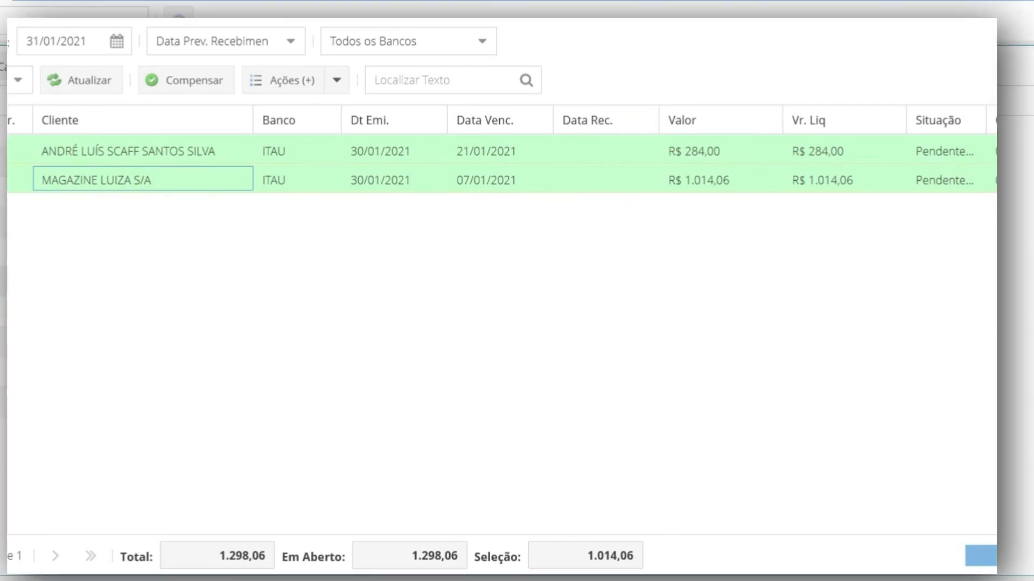
double_click(139, 183)
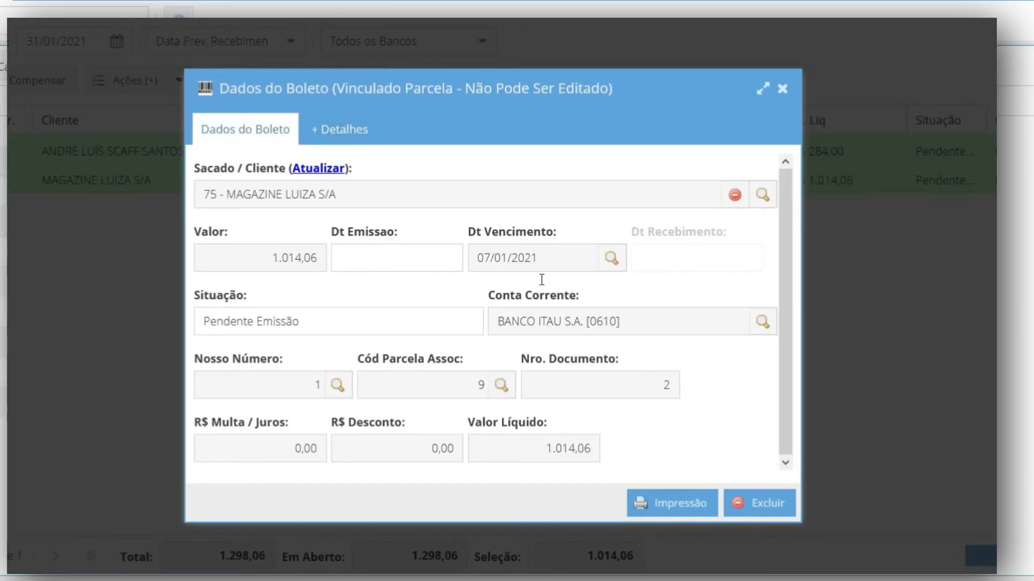
left_click(345, 129)
left_click(670, 501)
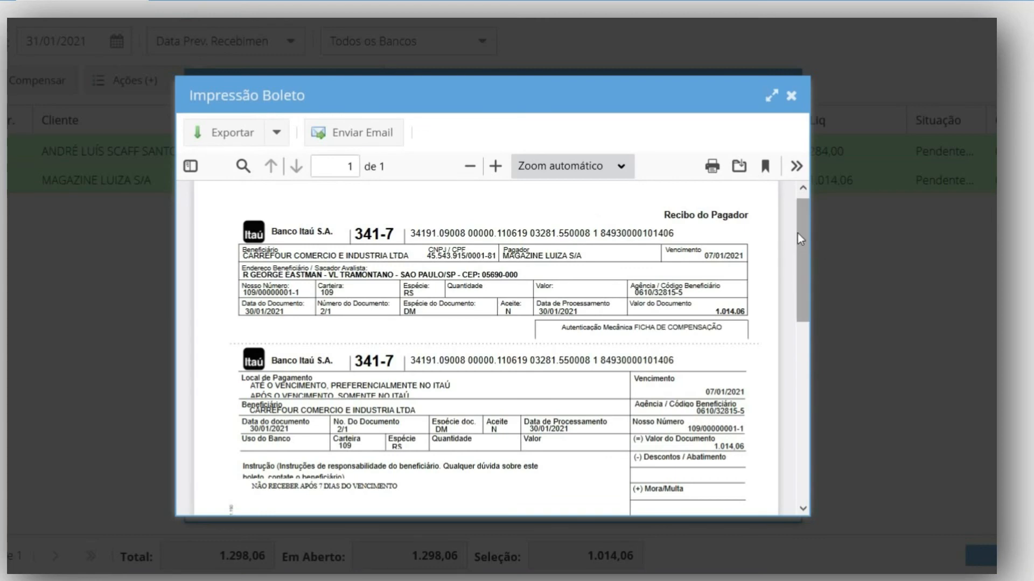
left_click_drag(799, 237, 786, 131)
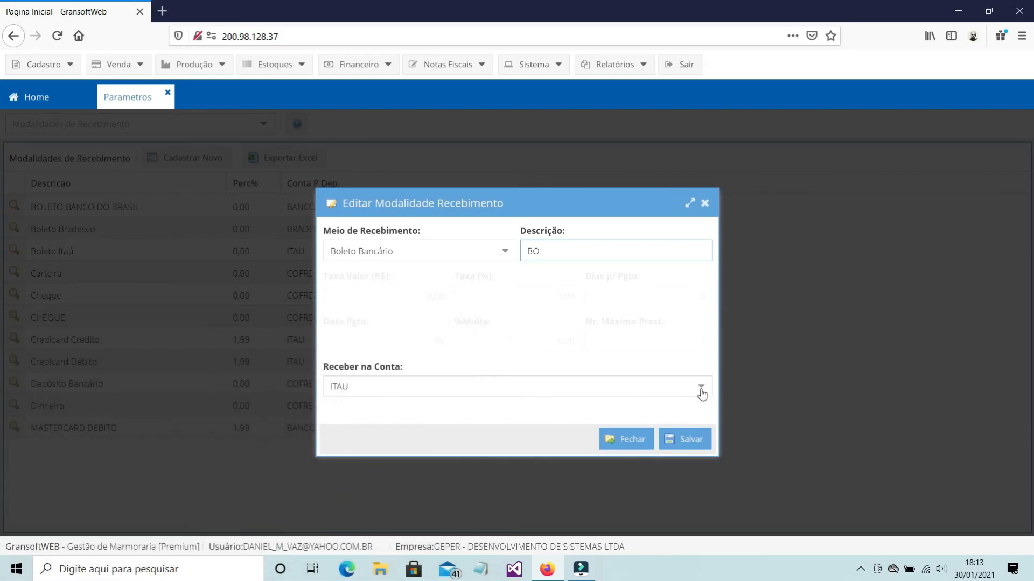
Fill in a Boleto Bancário modality with BANCO DO BRASIL CC 3333 and description BOLETO BANCO DO BRASIL, and close it without saving
left_click(701, 388)
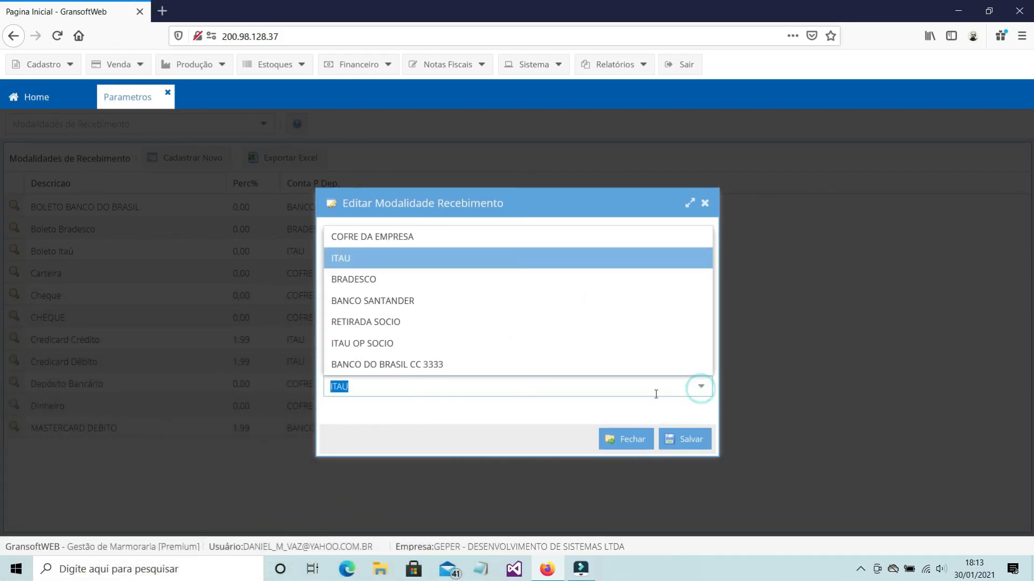
left_click(411, 359)
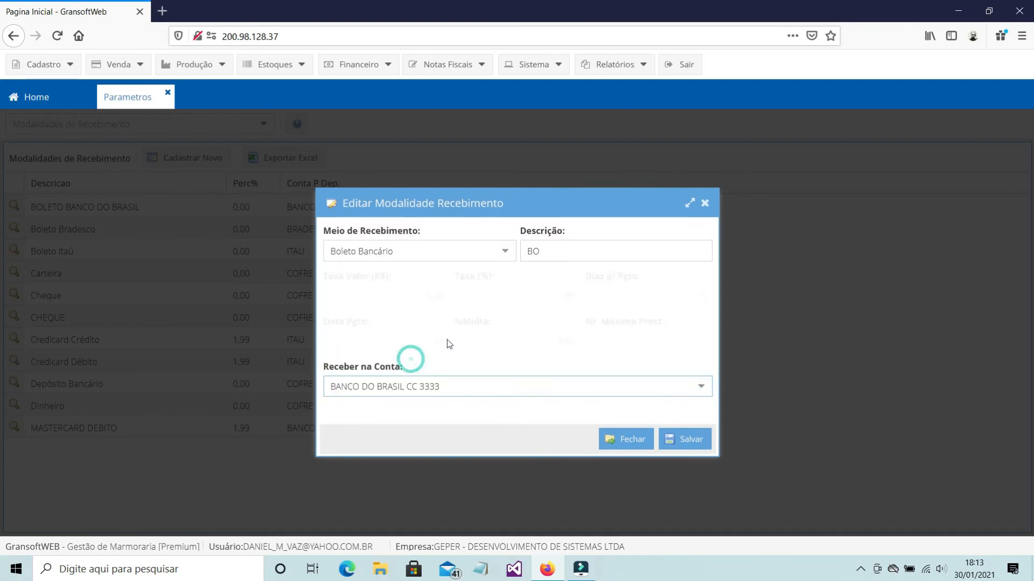
left_click(571, 255)
left_click_drag(571, 252, 431, 230)
type("B")
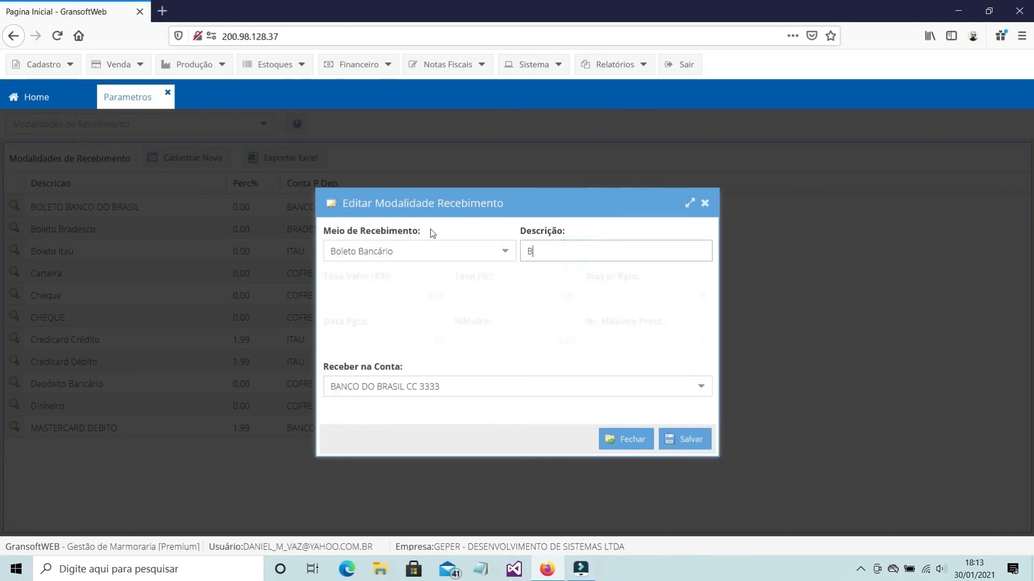
type("OLETO BANCO DO BRASIL")
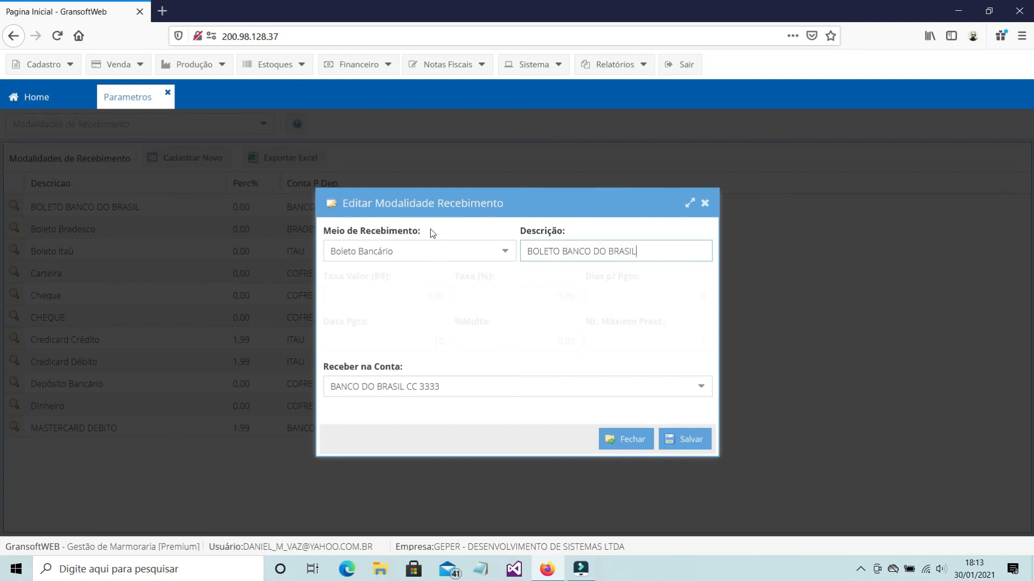
left_click(706, 396)
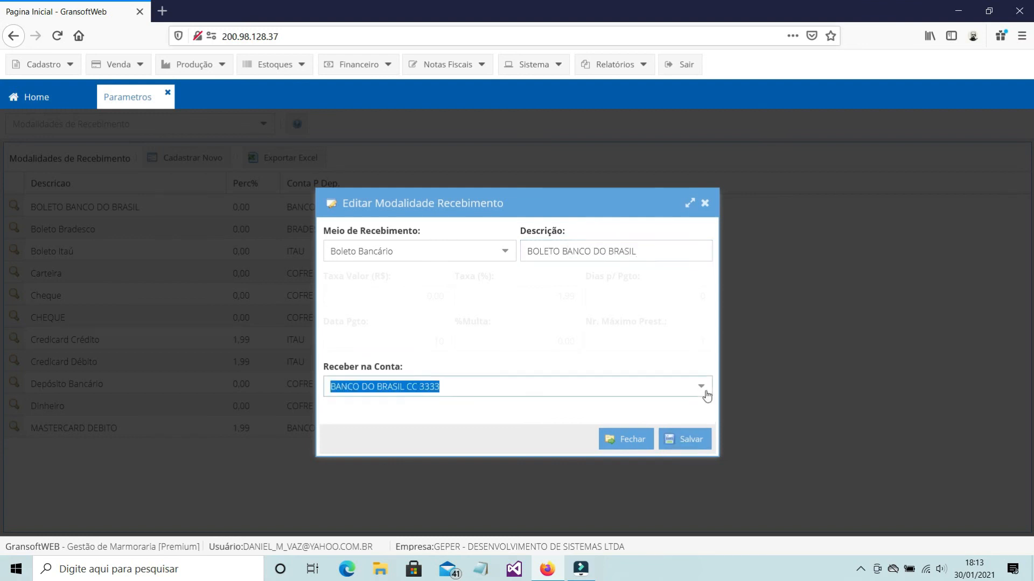
left_click(433, 363)
left_click(705, 204)
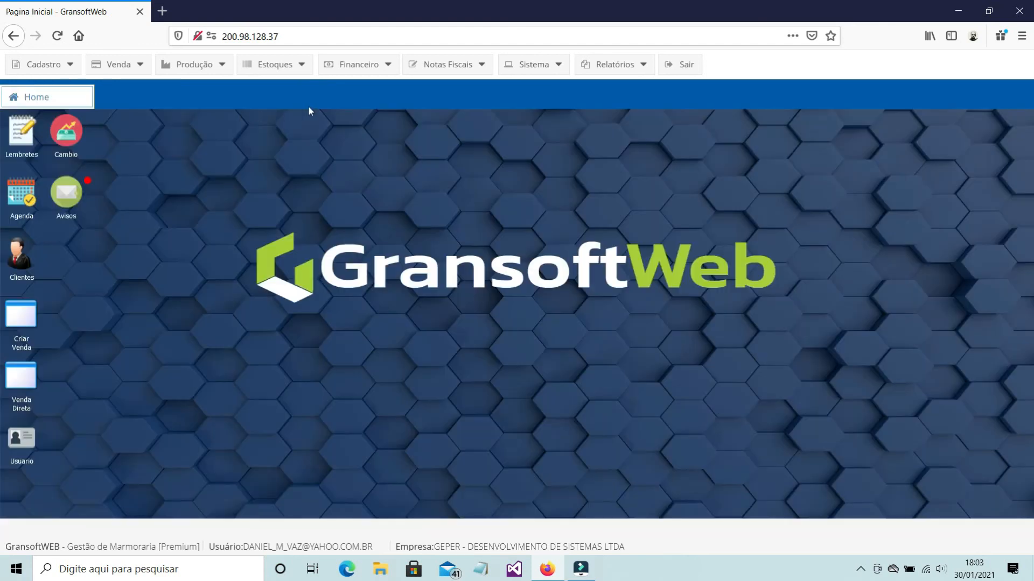
Open the Suporte - Chat page to view the support message form, and close it
left_click(508, 65)
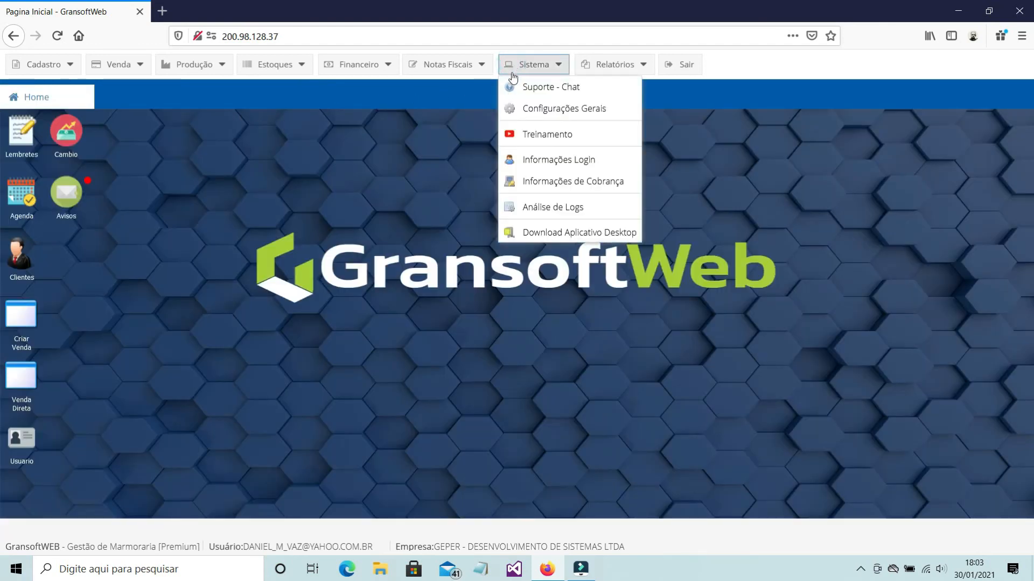
left_click(554, 88)
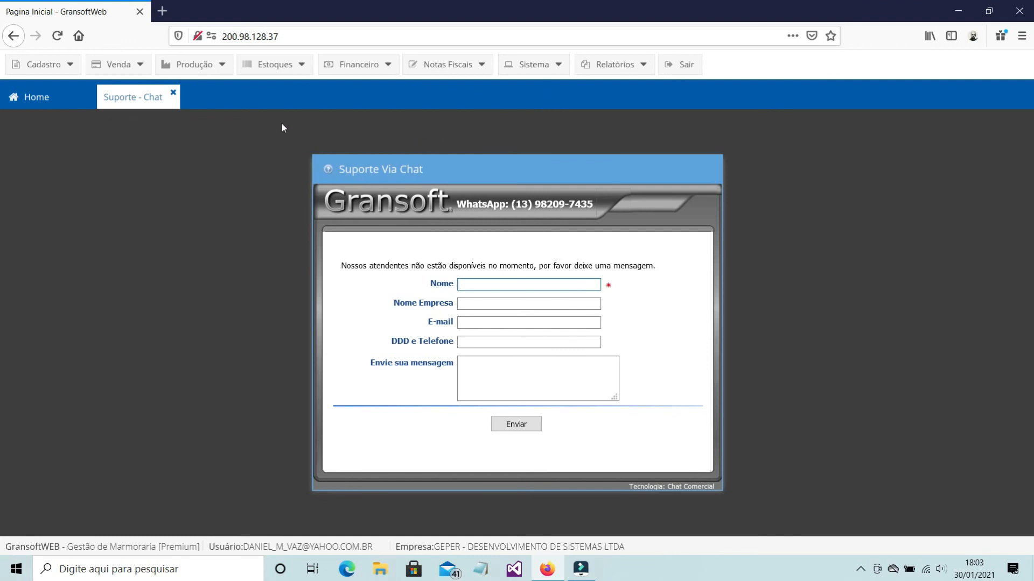
left_click(174, 94)
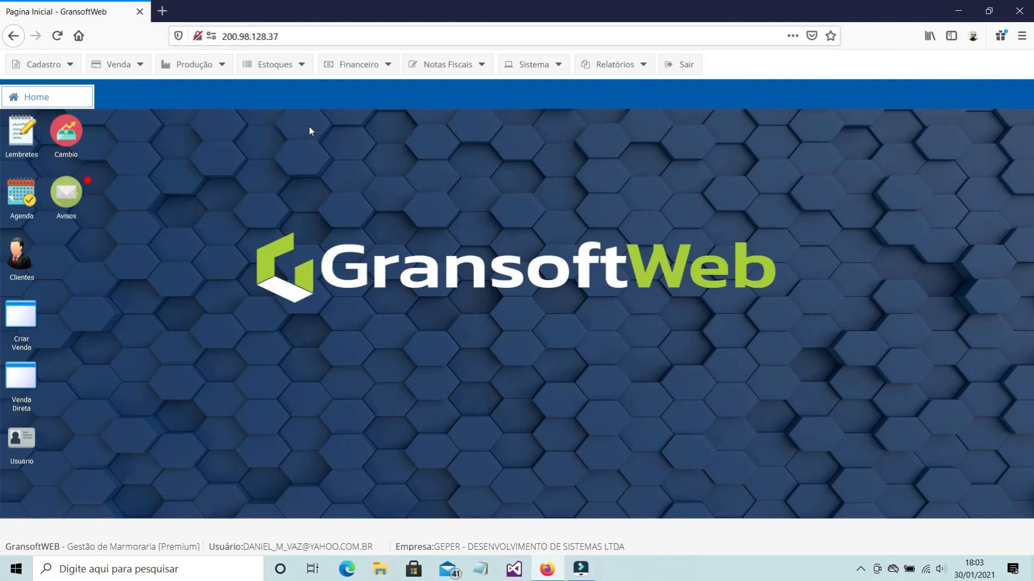